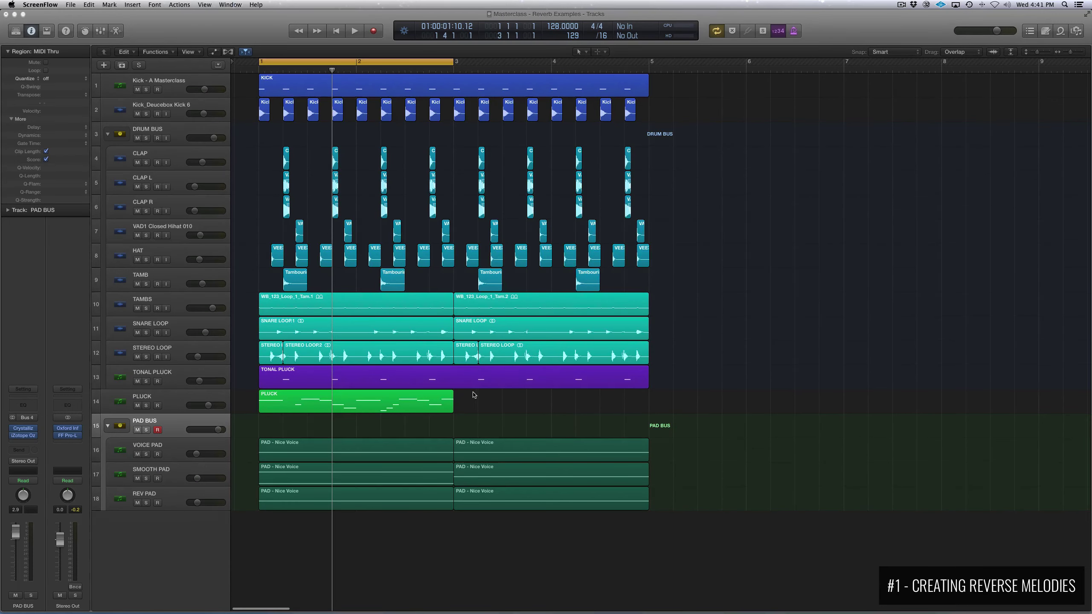
- Play the looped arrangement to hear the PLUCK melody in context
click(474, 394)
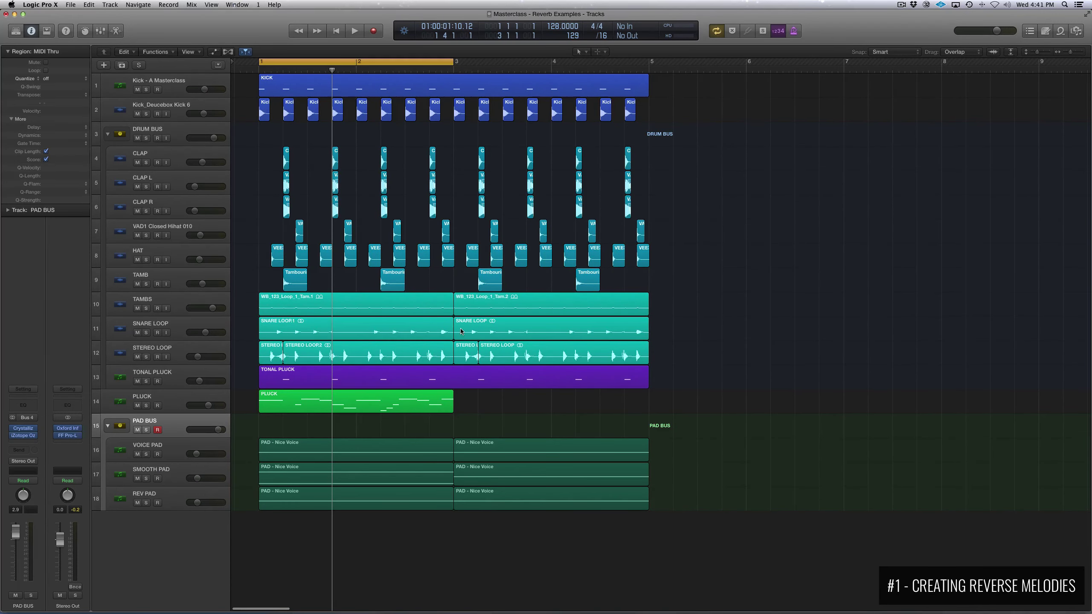
key(space)
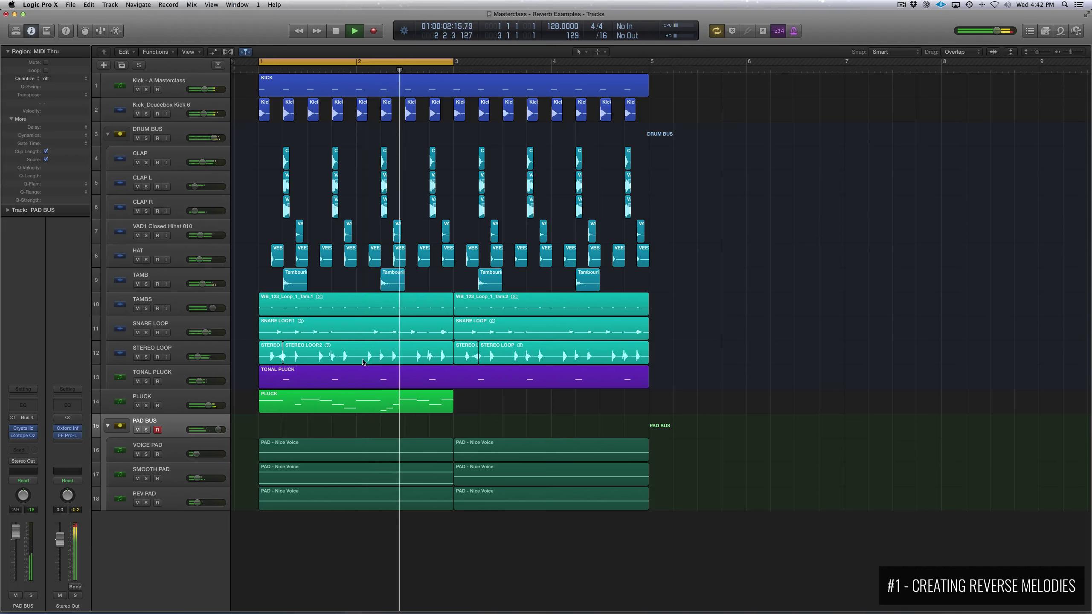
key(space)
- Duplicate the PLUCK track with its instrument and copy the PLUCK region onto the new track at bar 1
click(171, 402)
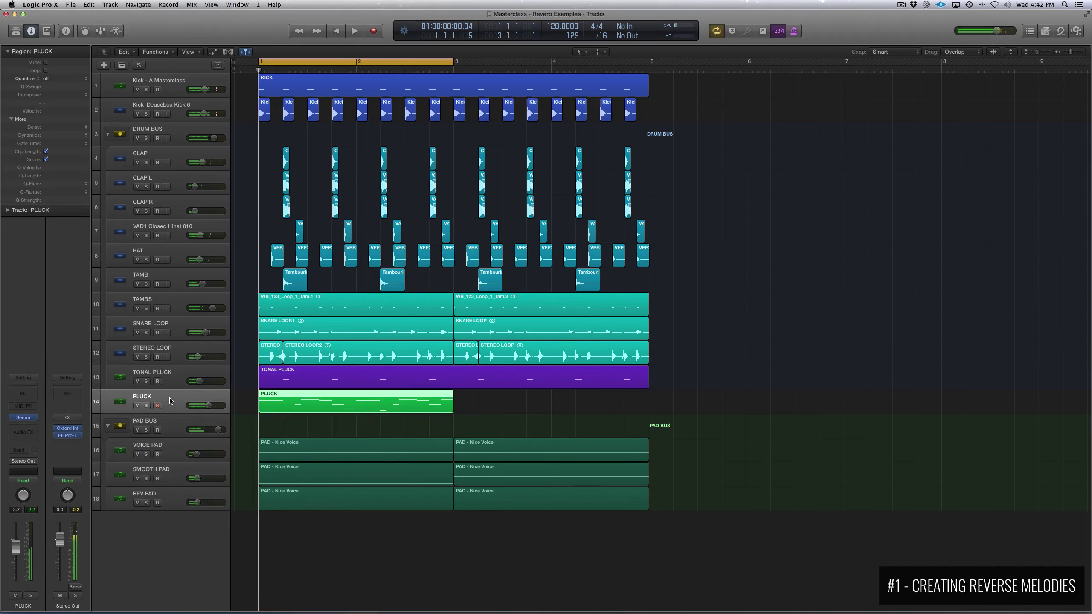
key(super+d)
click(276, 424)
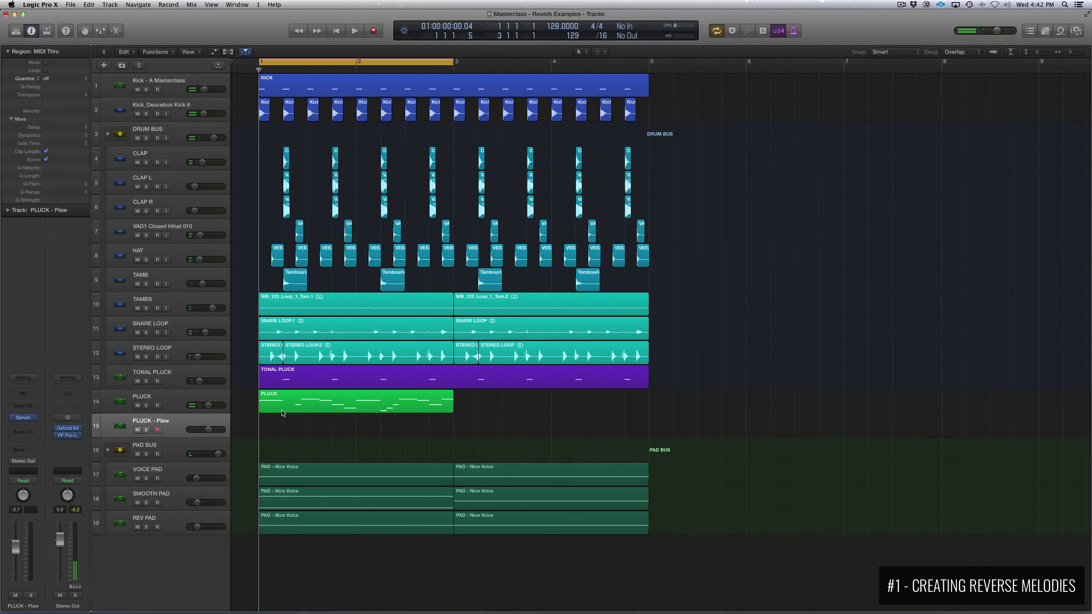
drag(282, 412, 302, 424)
click(477, 401)
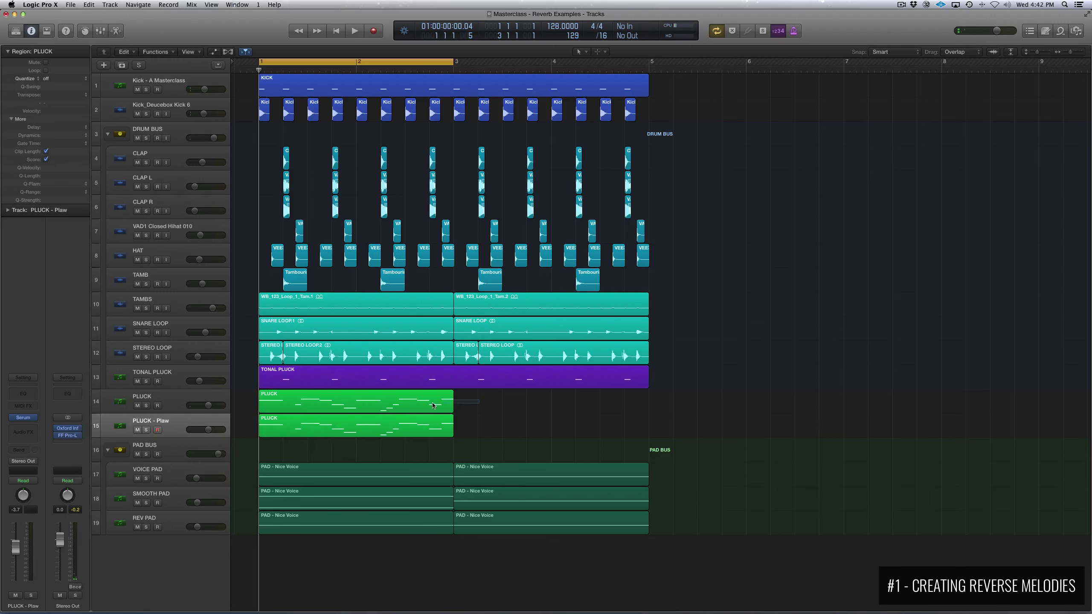
click(272, 403)
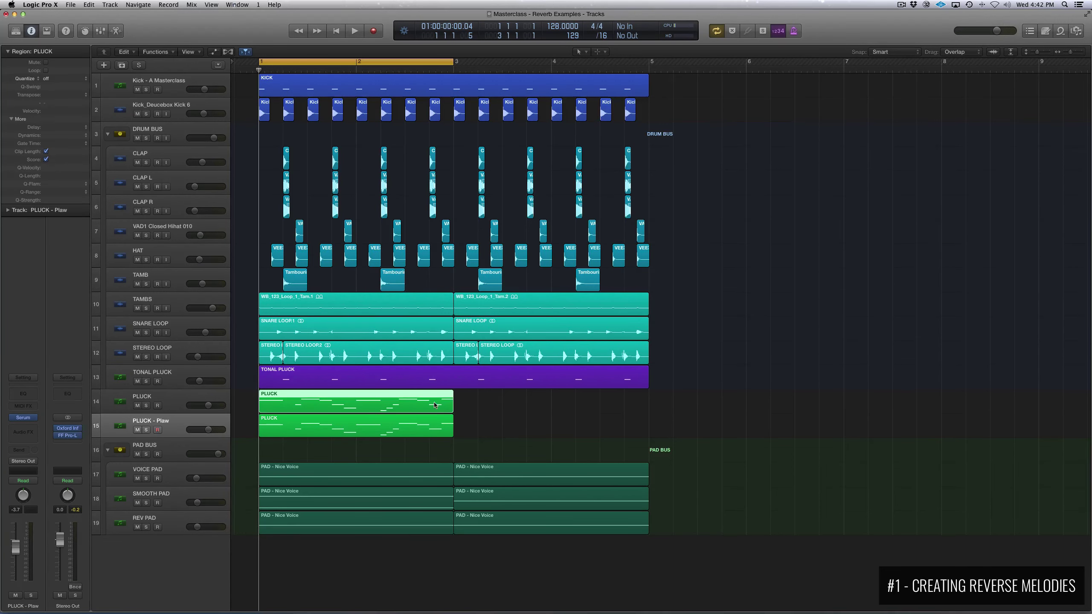
- Reverse the order of all notes in the copied PLUCK region with the Reverse Position MIDI Transform
click(299, 432)
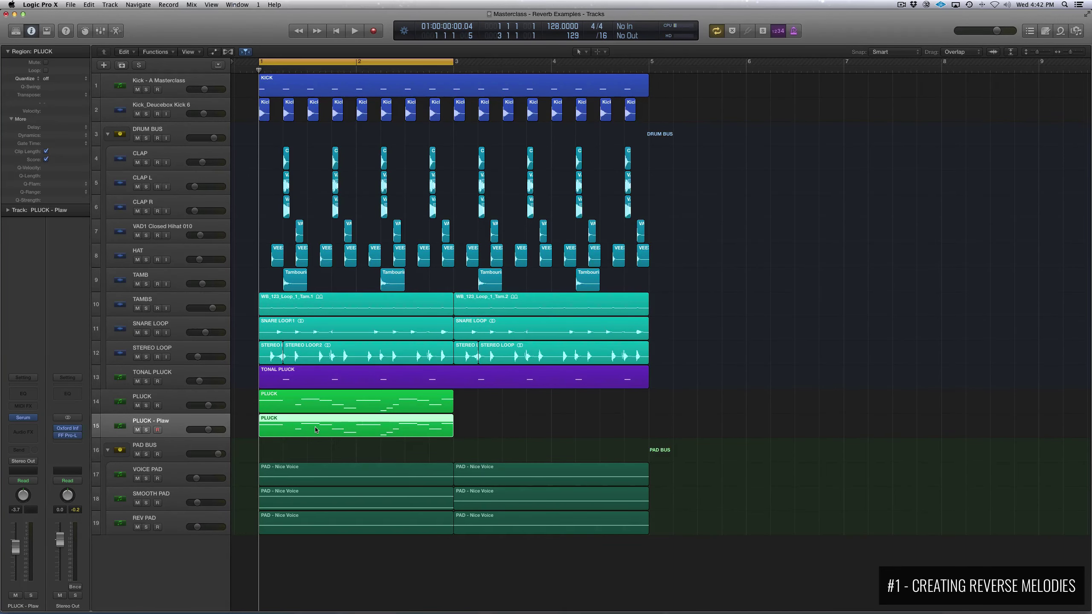
double_click(308, 432)
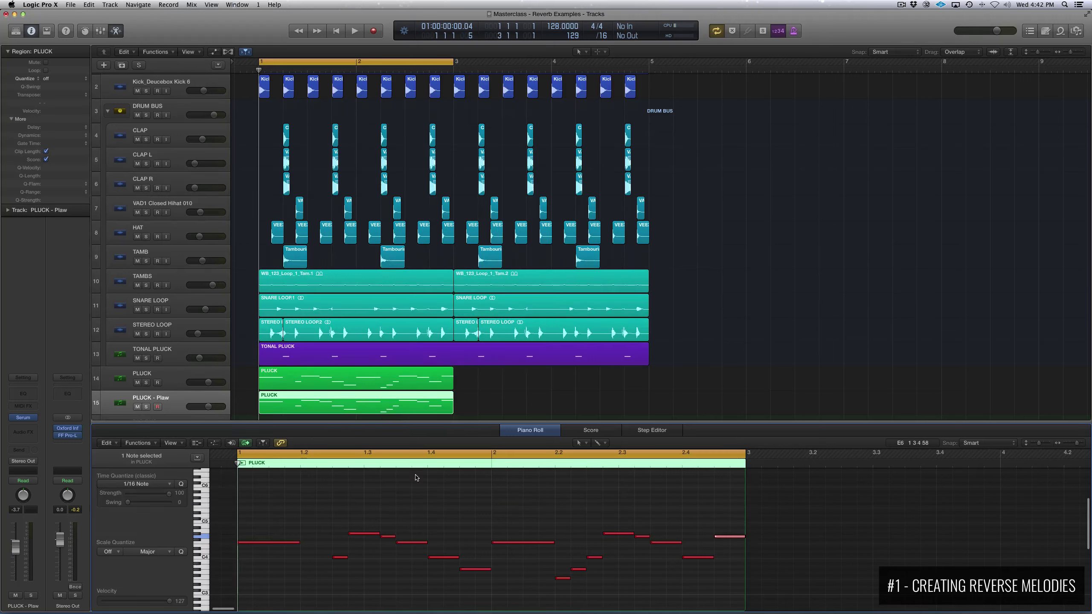
click(451, 518)
key(super+a)
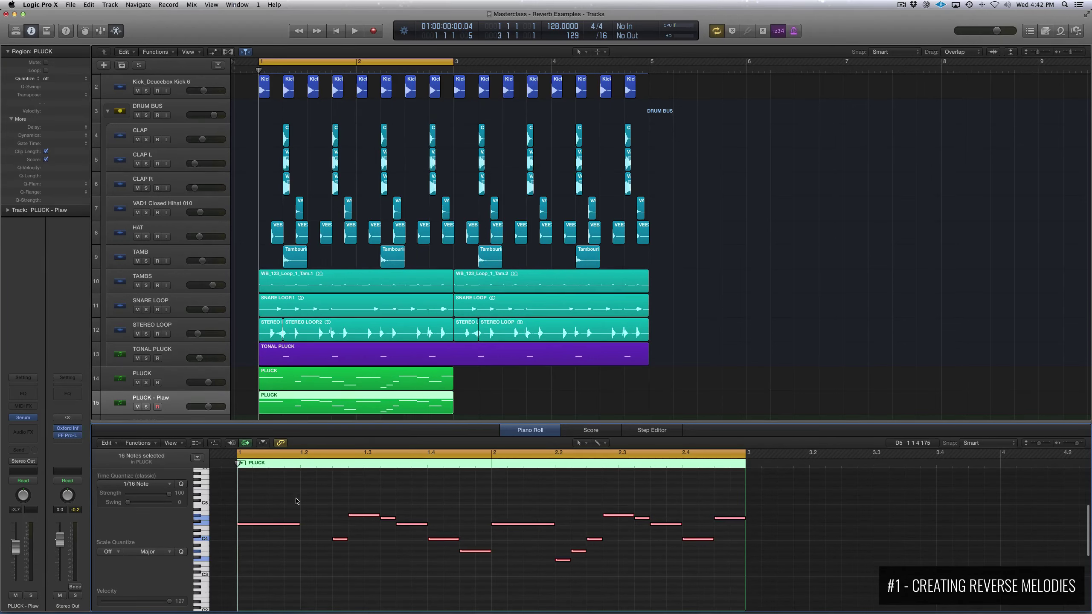
click(138, 443)
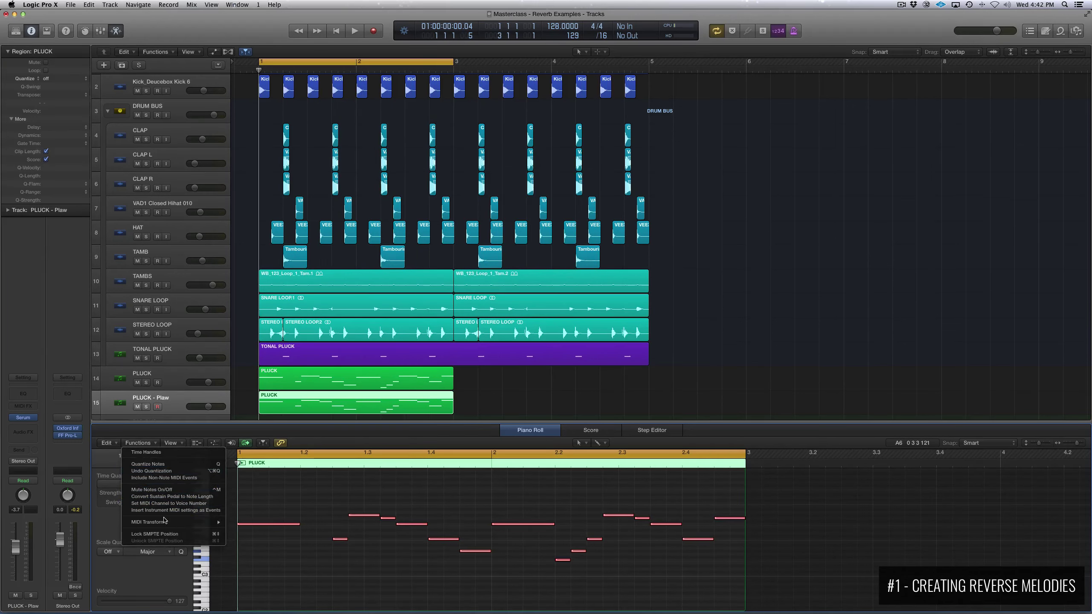
mouse_move(164, 521)
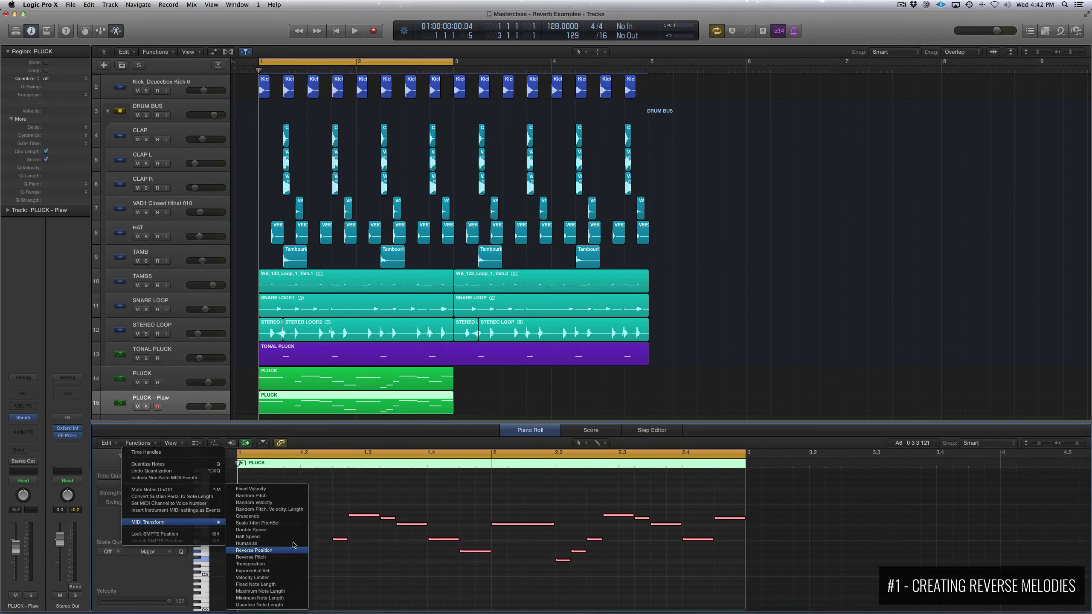
click(292, 550)
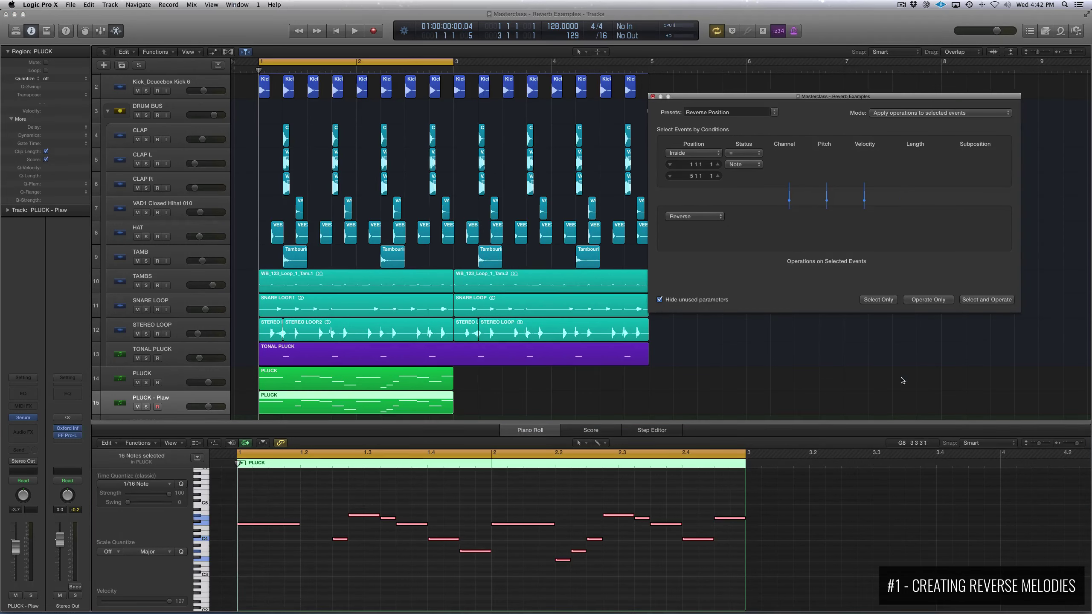
click(928, 300)
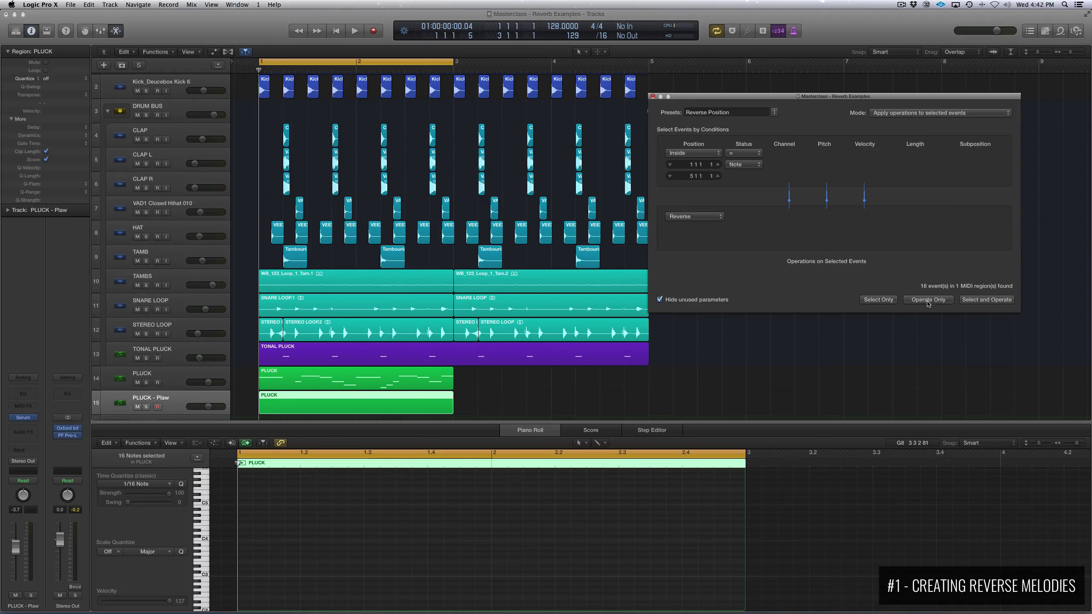
- Extend the copied PLUCK region to four bars, ending at bar 5
click(464, 396)
click(420, 405)
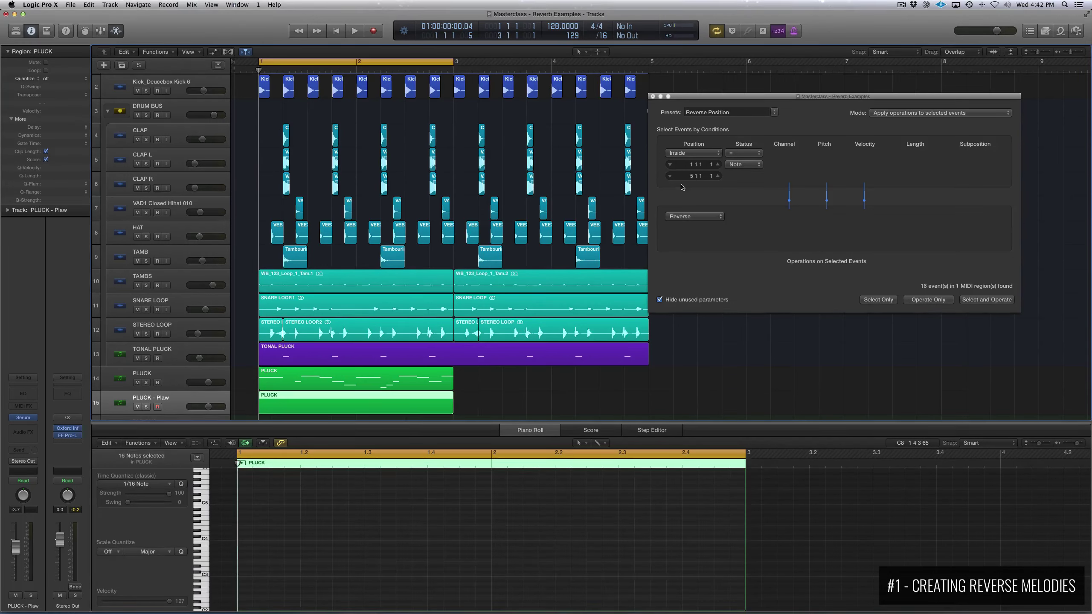
drag(452, 405, 648, 405)
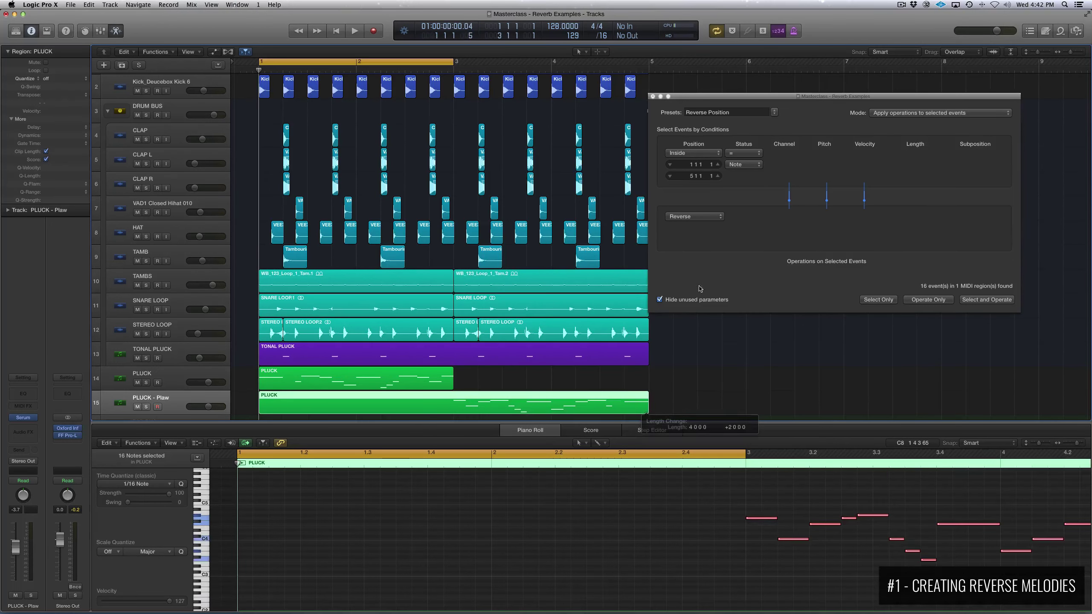
- Cut the empty first two bars off the copied PLUCK region and move the remaining notes to bar 1
super+double_click(453, 398)
click(433, 399)
key(Delete)
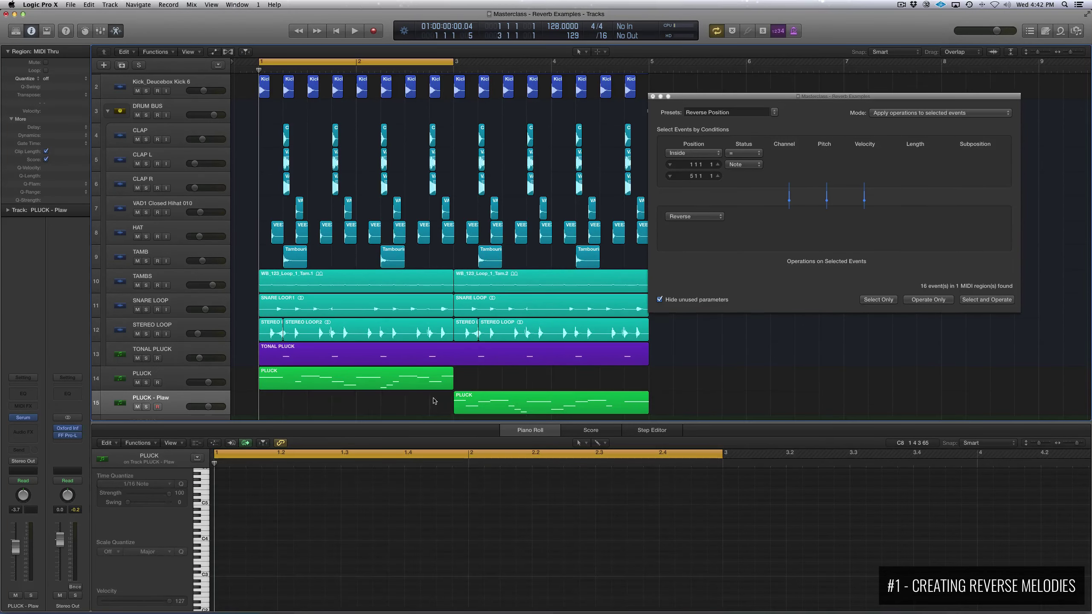
drag(486, 398, 293, 398)
- Compare the reversed notes in the copied PLUCK region with the original pattern on the track above
click(461, 394)
key(super+Right)
key(super+Right)
key(super+Right)
key(super+Right)
key(super+Right)
key(super+Right)
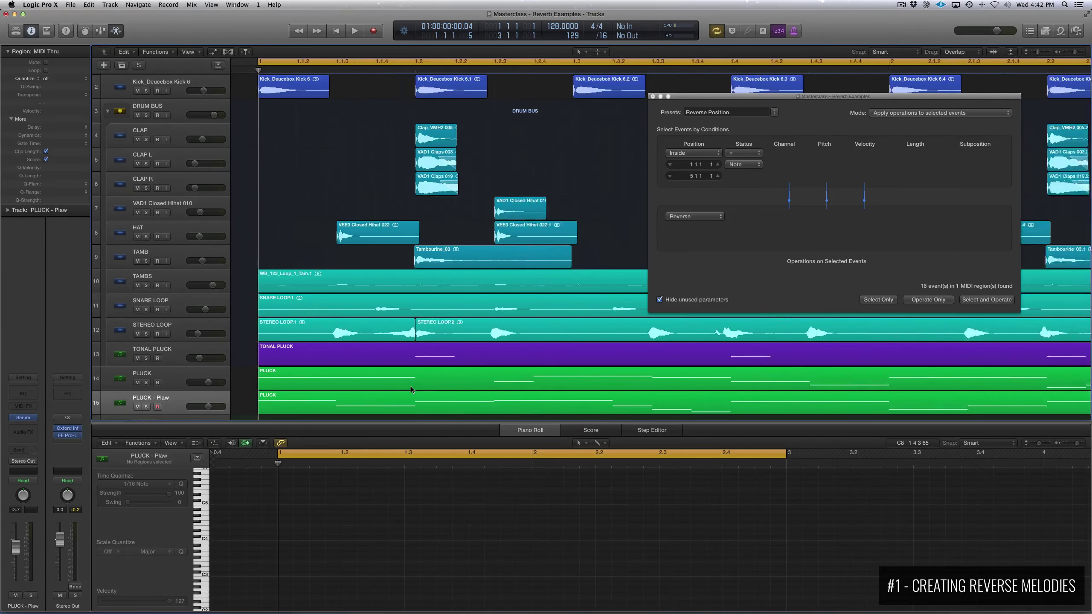
scroll(435, 383, up, 5)
scroll(435, 383, left, 8)
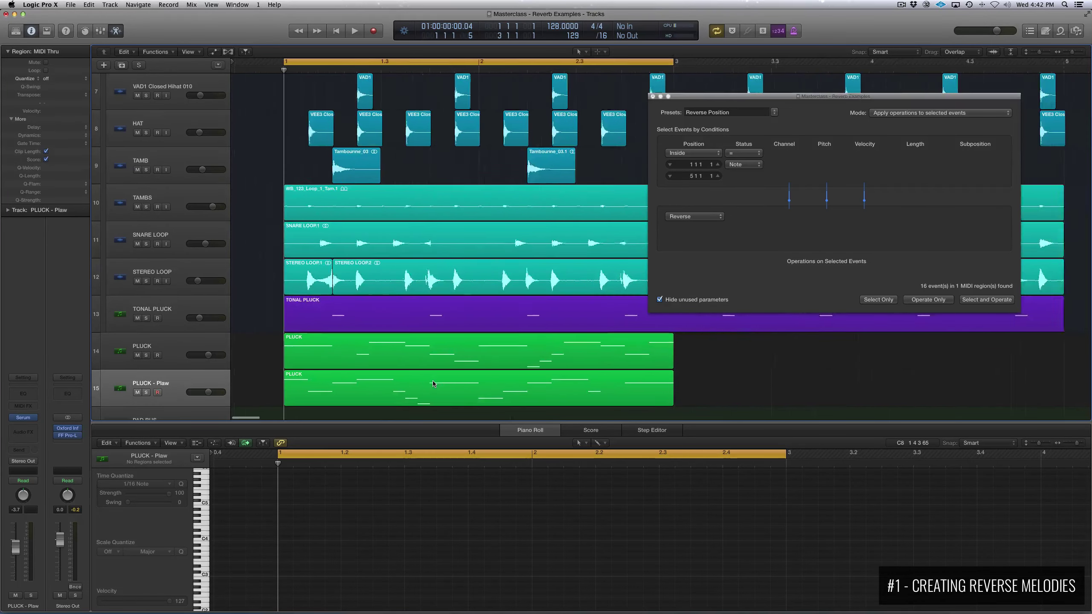
click(426, 391)
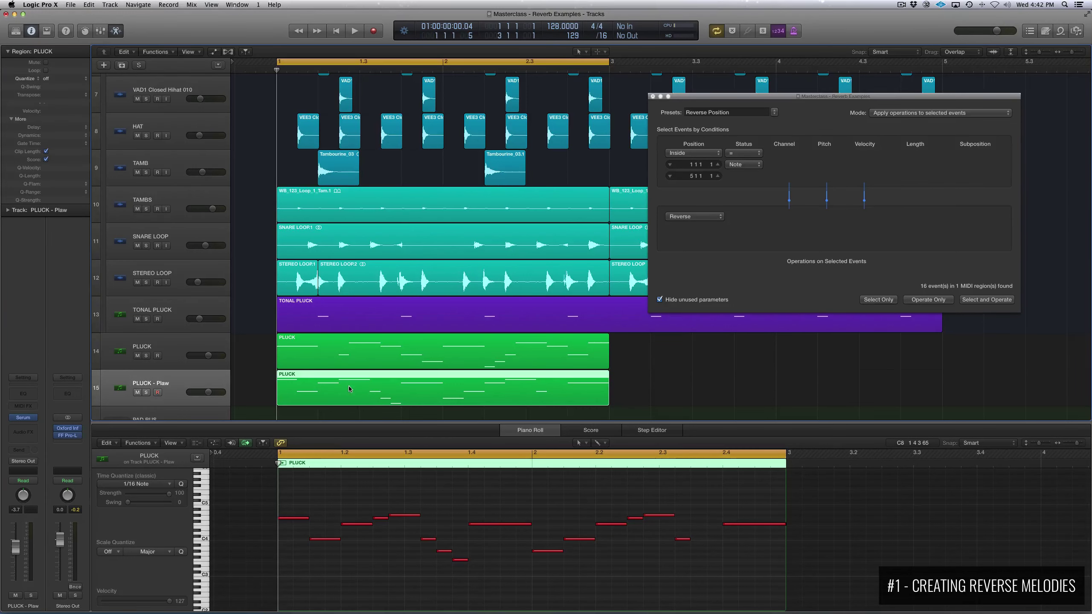
- Close the MIDI Transform window and bounce the reversed PLUCK region in place to a new audio track
click(652, 96)
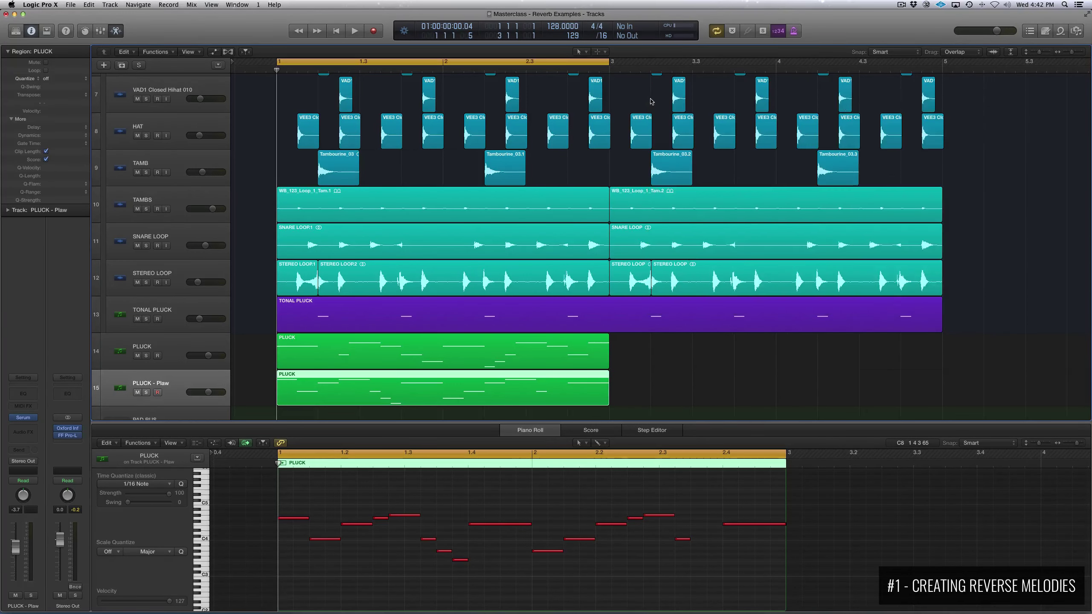
click(256, 383)
right_click(308, 383)
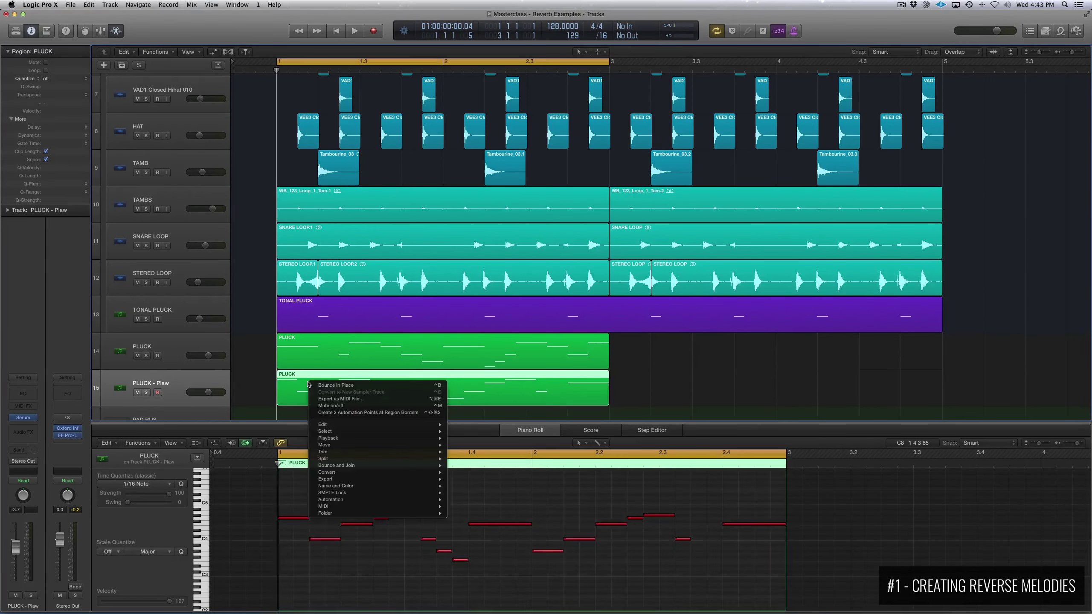
click(335, 386)
click(612, 174)
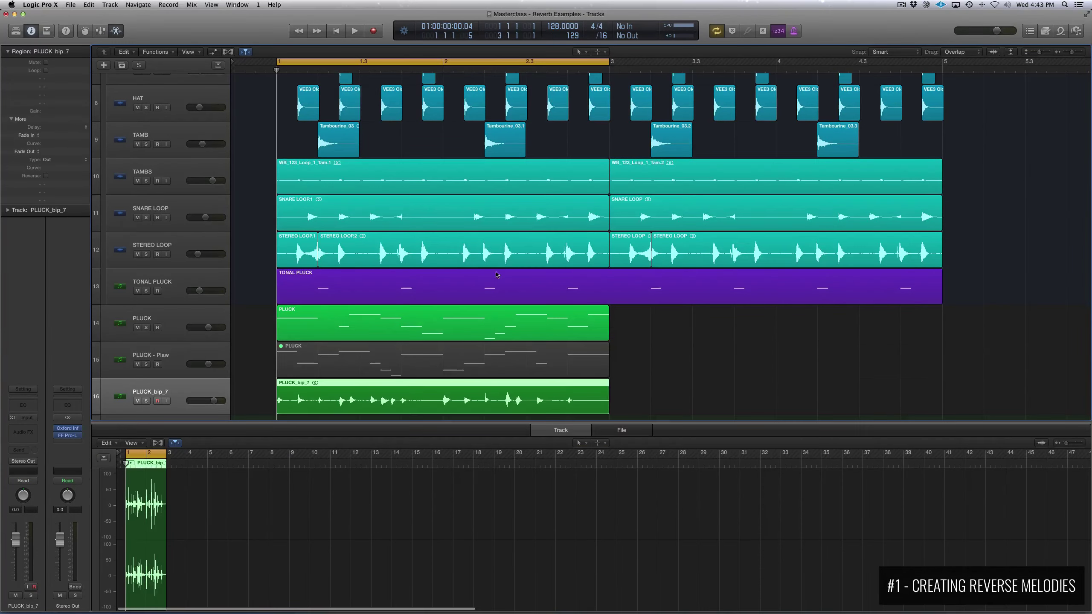
- Turn on Reverse for the bounced PLUCK_bip_7 audio region
scroll(463, 295, down, 3)
scroll(456, 297, down, 3)
scroll(456, 297, left, 3)
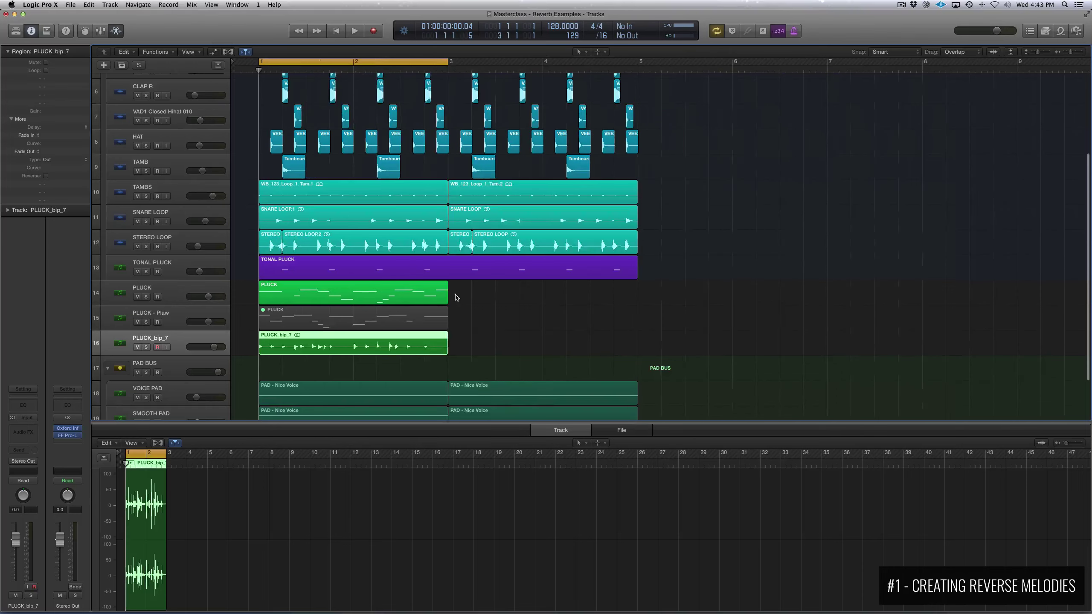
scroll(466, 315, left, 1)
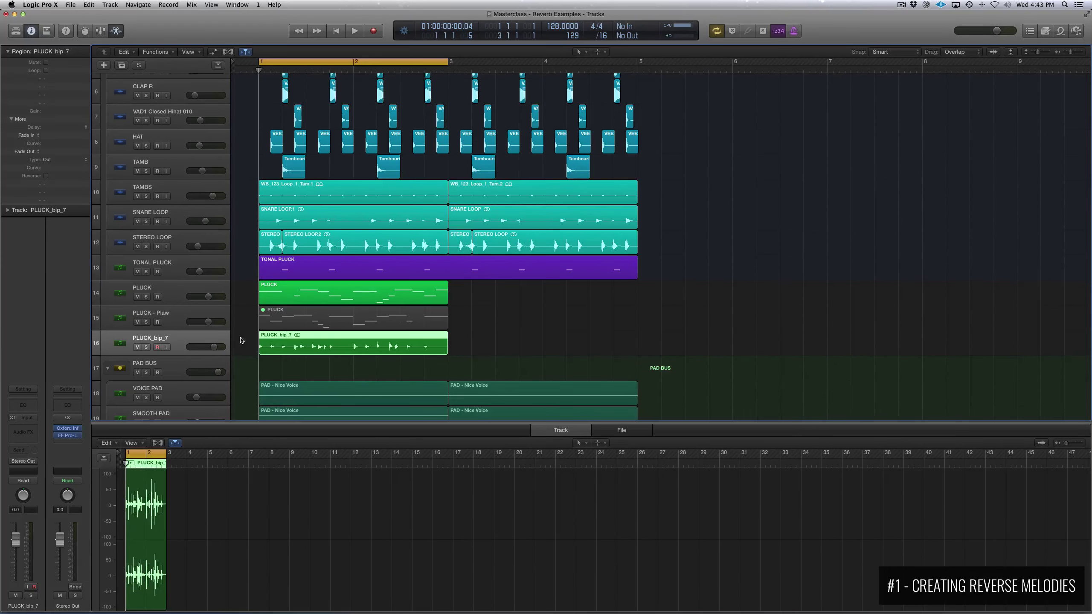
click(291, 345)
click(46, 176)
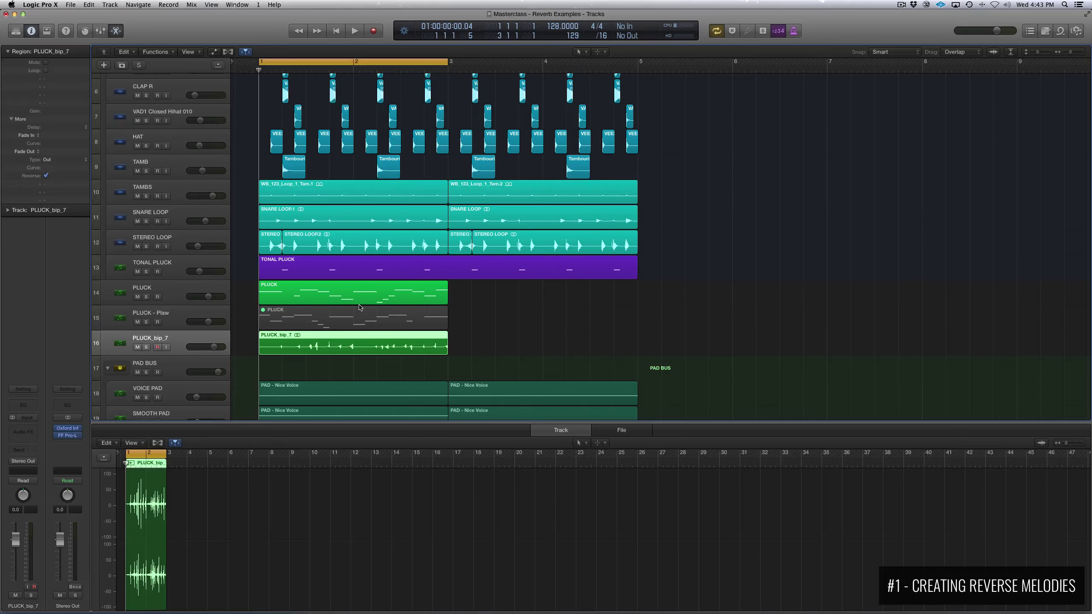
- Listen to the reversed PLUCK_bip_7 track on its own in solo, and switch the solo off again
scroll(362, 306, right, 5)
scroll(366, 303, up, 3)
scroll(366, 303, left, 2)
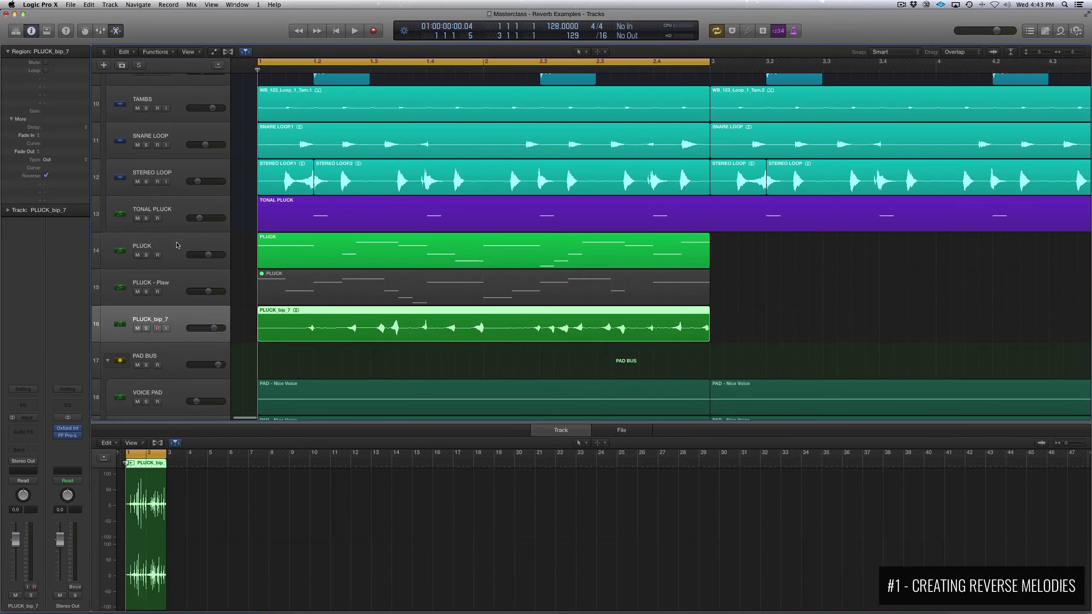
click(178, 246)
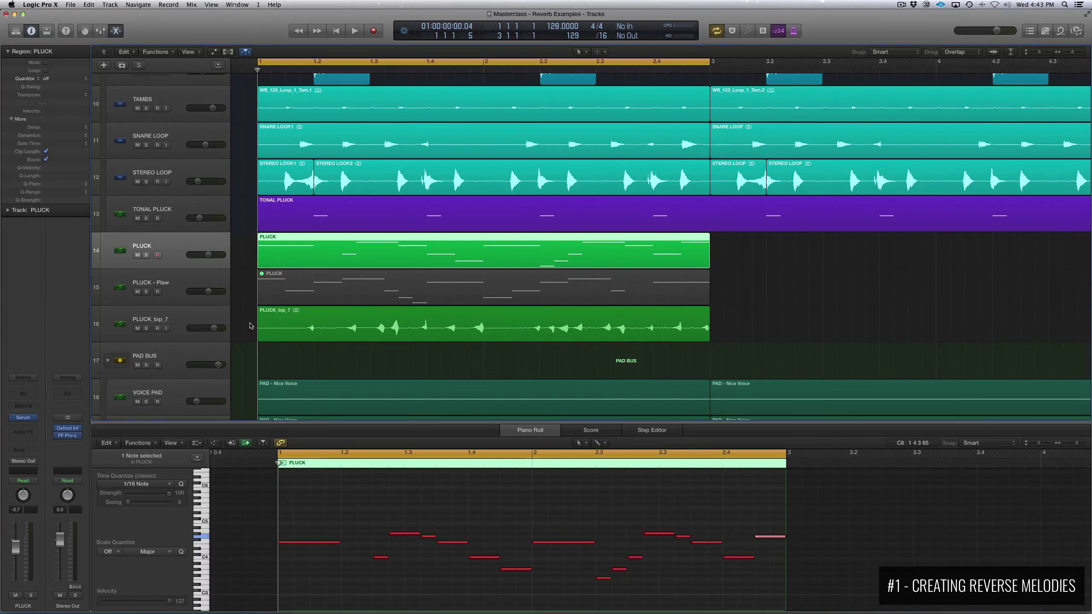
click(252, 326)
click(147, 329)
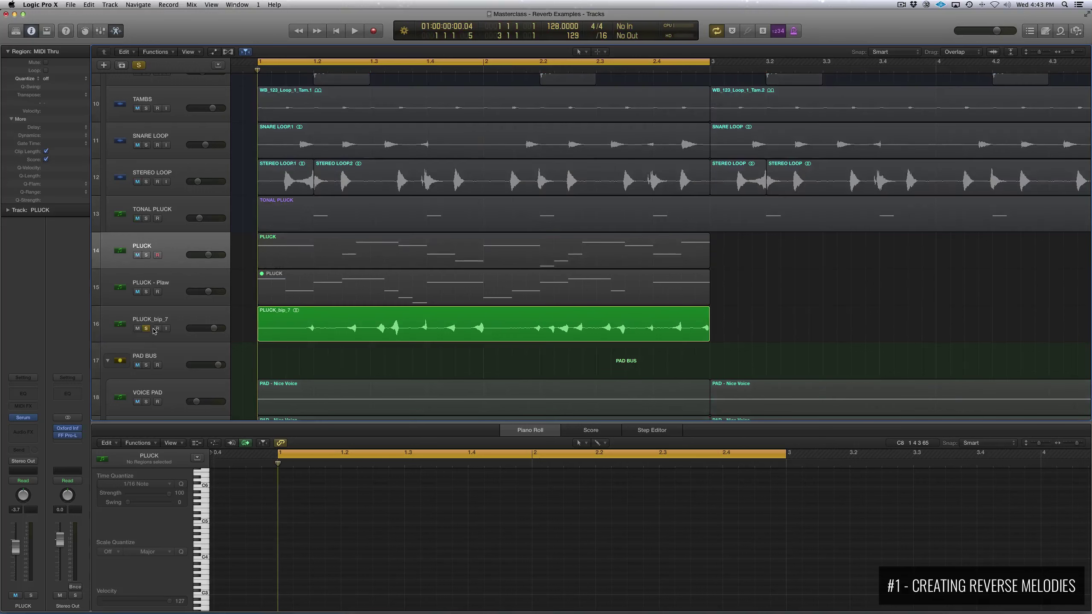
key(space)
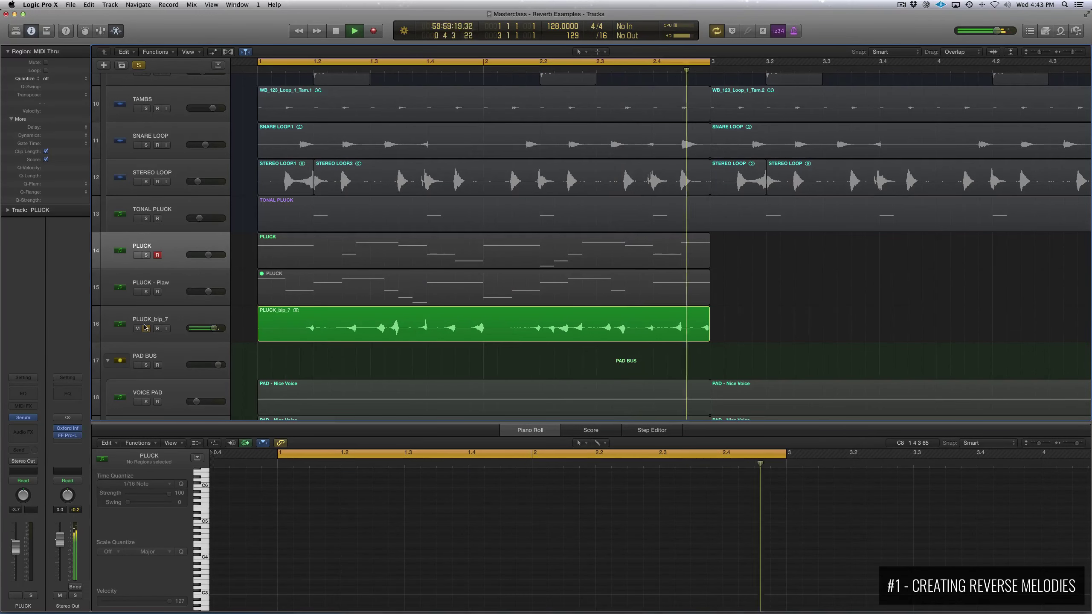
key(space)
click(147, 328)
- Listen to PLUCK_bip_7 in the full mix with the original PLUCK track muted, and unmute that track again
click(138, 256)
key(space)
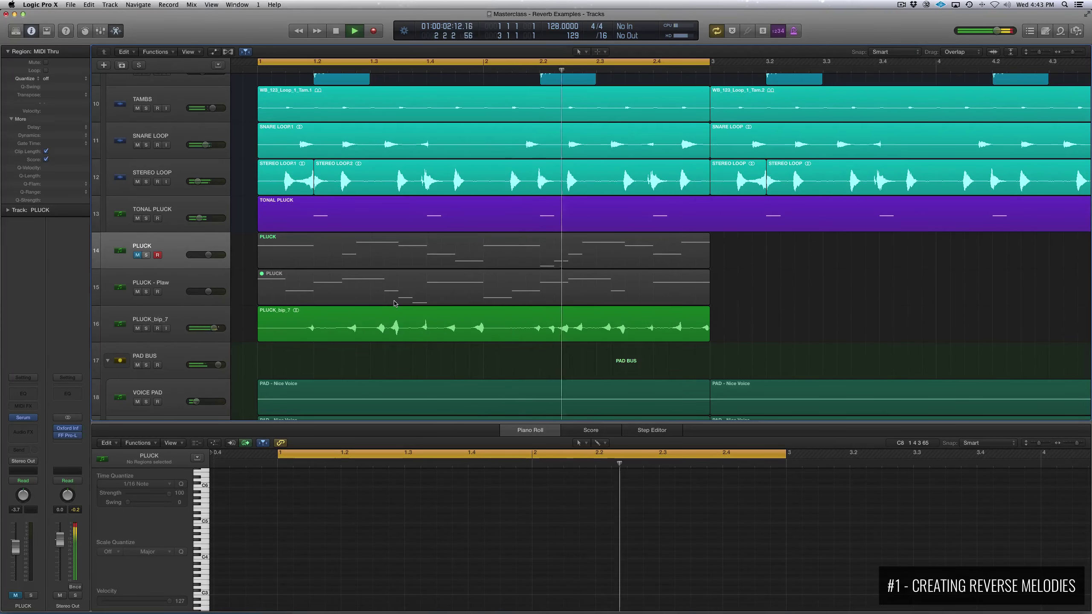
key(space)
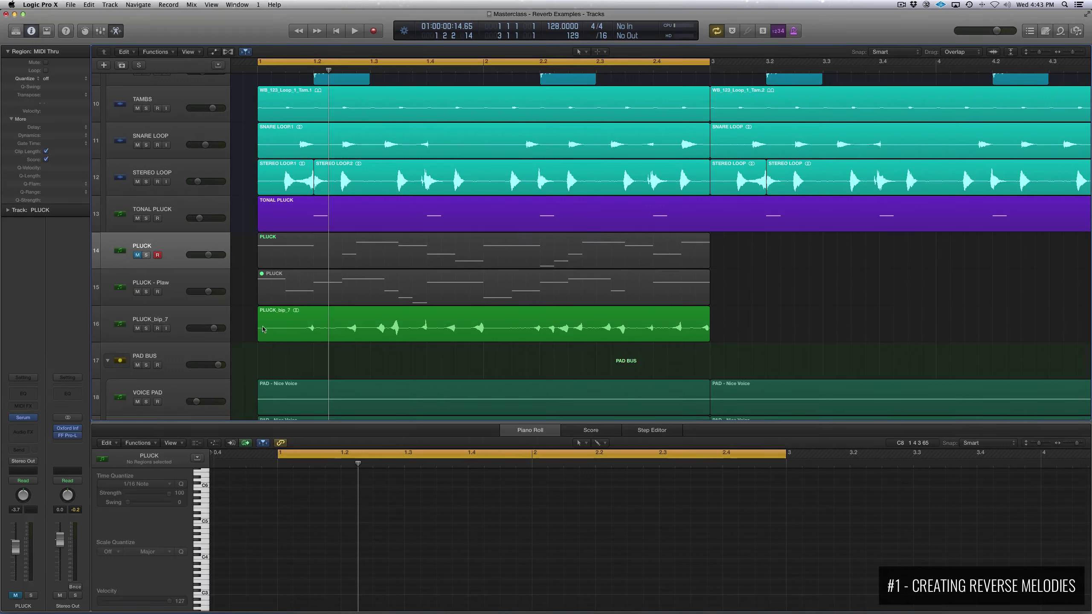
click(258, 320)
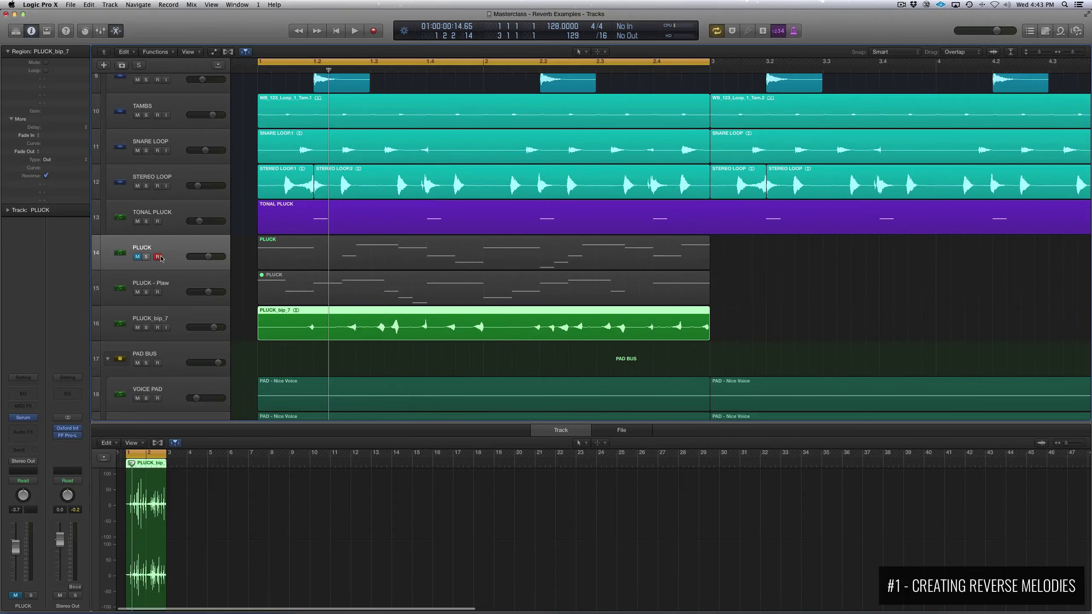
click(137, 257)
- Split PLUCK_bip_7 at bar 1.2 and move the first slice one beat earlier so it ends at bar 1
scroll(307, 260, down, 1)
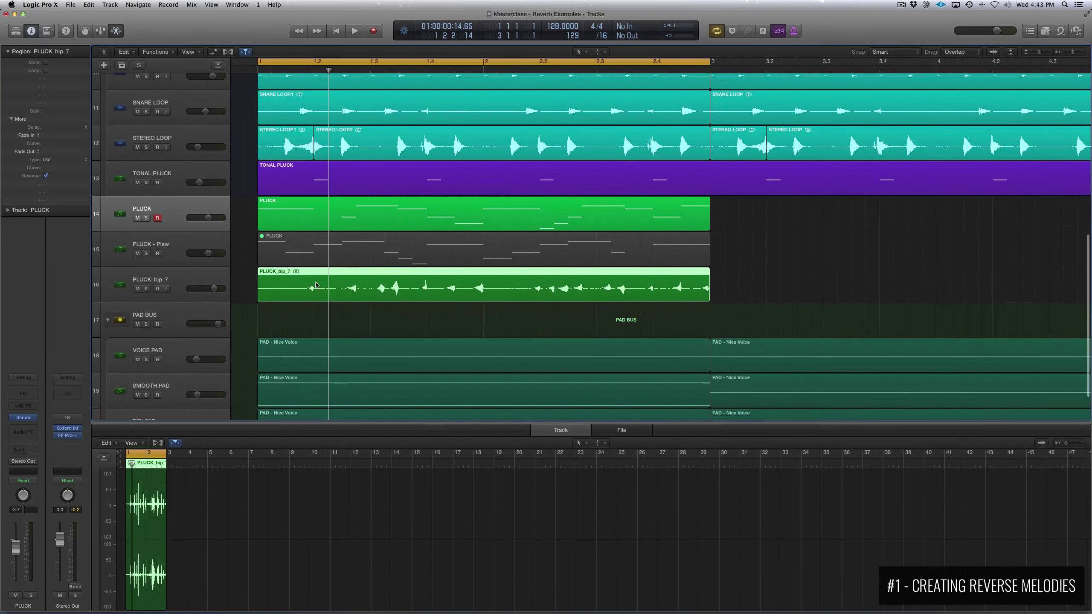
click(314, 285)
drag(308, 288, 286, 283)
- Slice PLUCK_bip_7 between 1.2 and 2.2.4 and delete the unwanted parts, leaving separate slices with gaps around the original melody
click(423, 288)
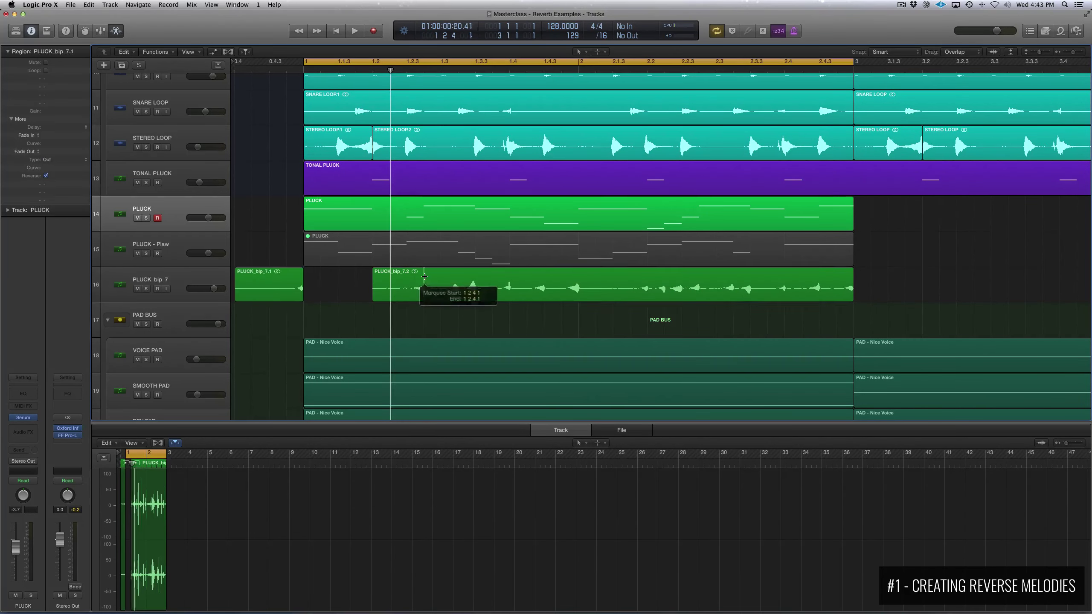
drag(410, 291, 579, 297)
super+double_click(544, 277)
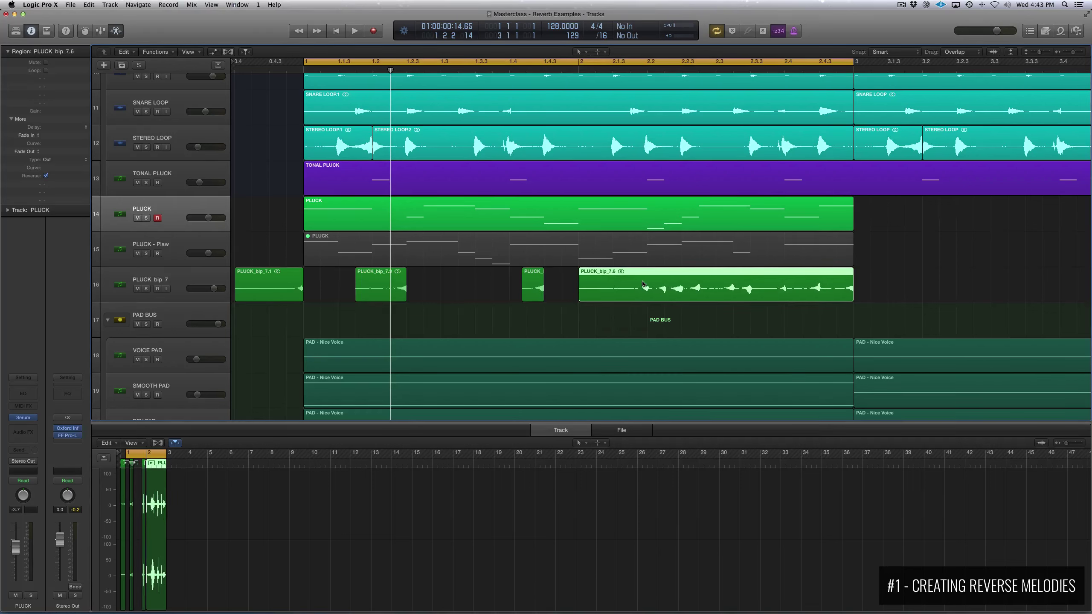
double_click(648, 273)
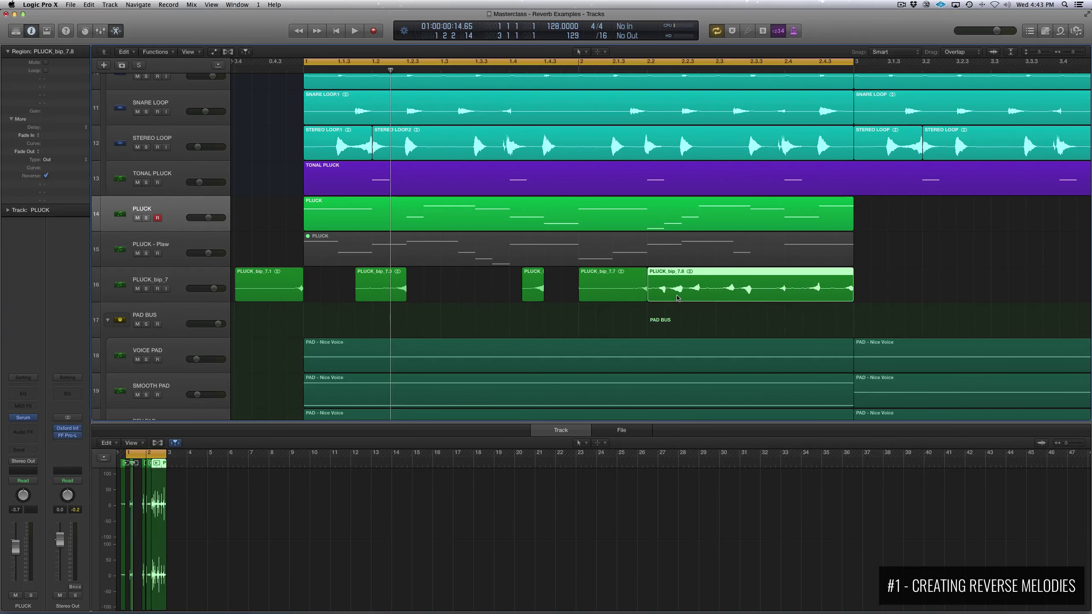
drag(649, 301, 688, 303)
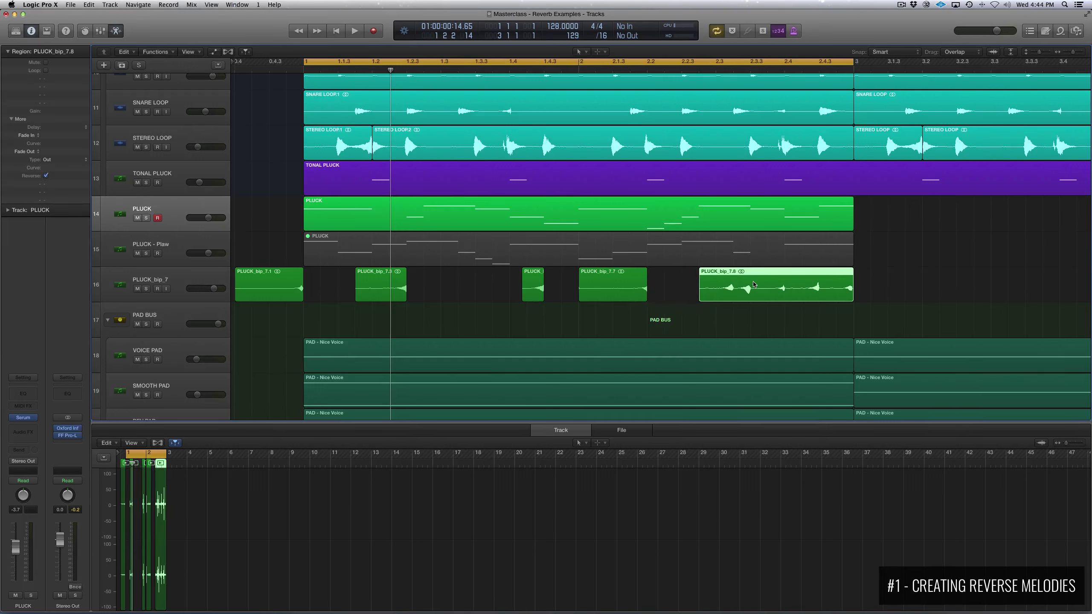
- Listen to the sliced PLUCK_bip_7 in the full mix, starting just before bar 1
click(322, 288)
double_click(249, 67)
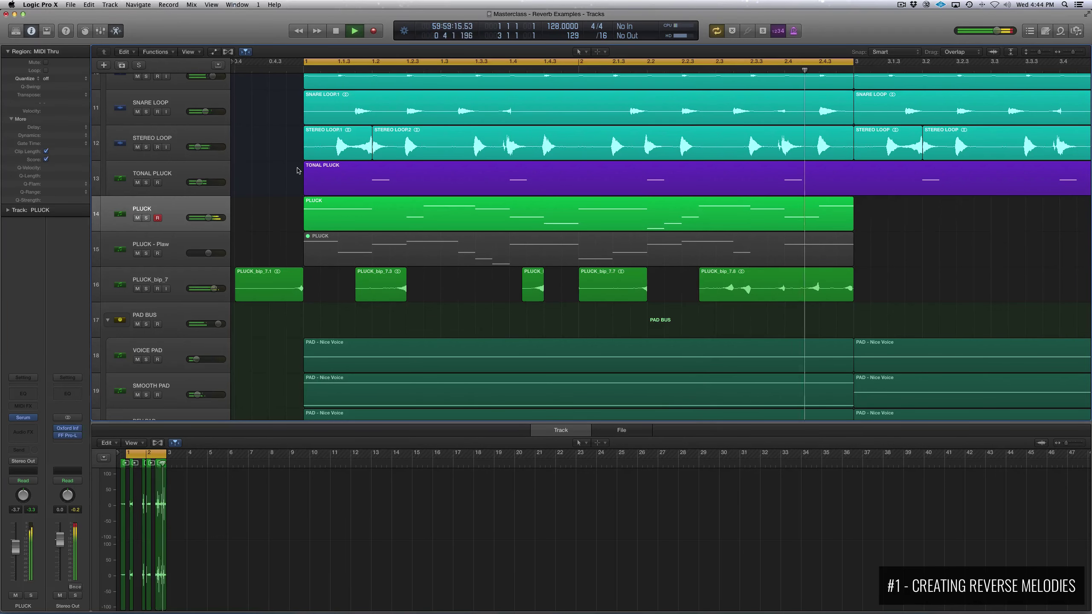
key(space)
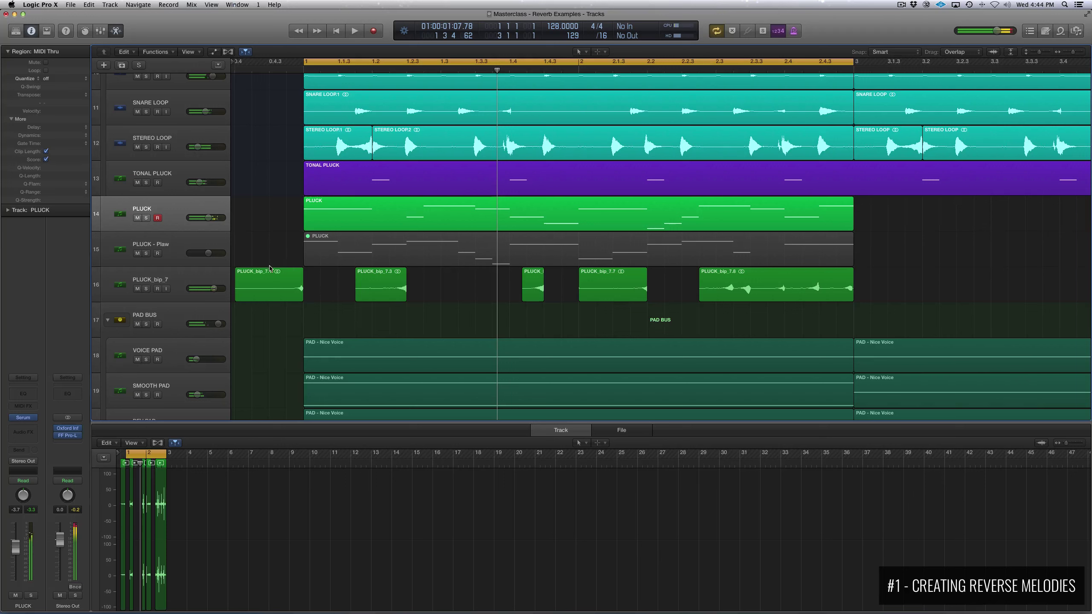
- Insert the SoundToys PanMan plug-in on the PLUCK_bip_7 track and place its window clear of the slices
click(165, 297)
click(23, 432)
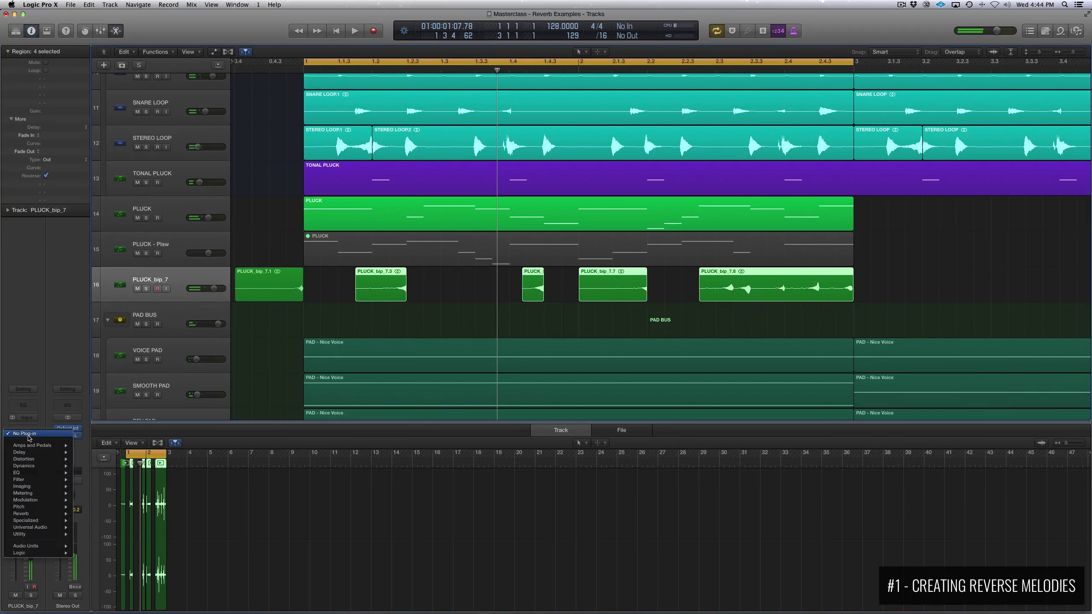
mouse_move(42, 549)
mouse_move(108, 532)
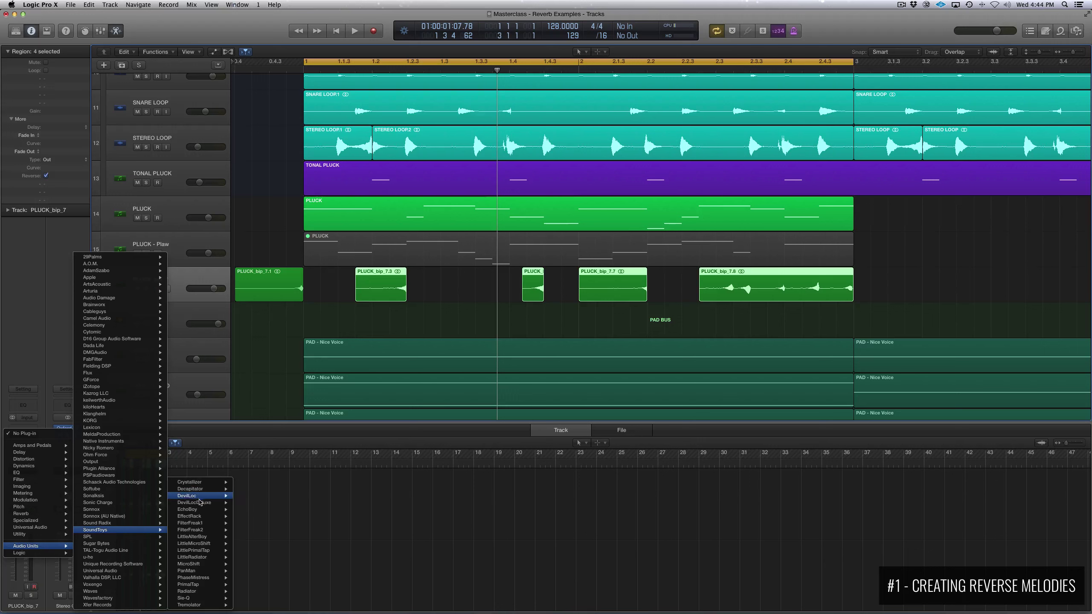
mouse_move(199, 505)
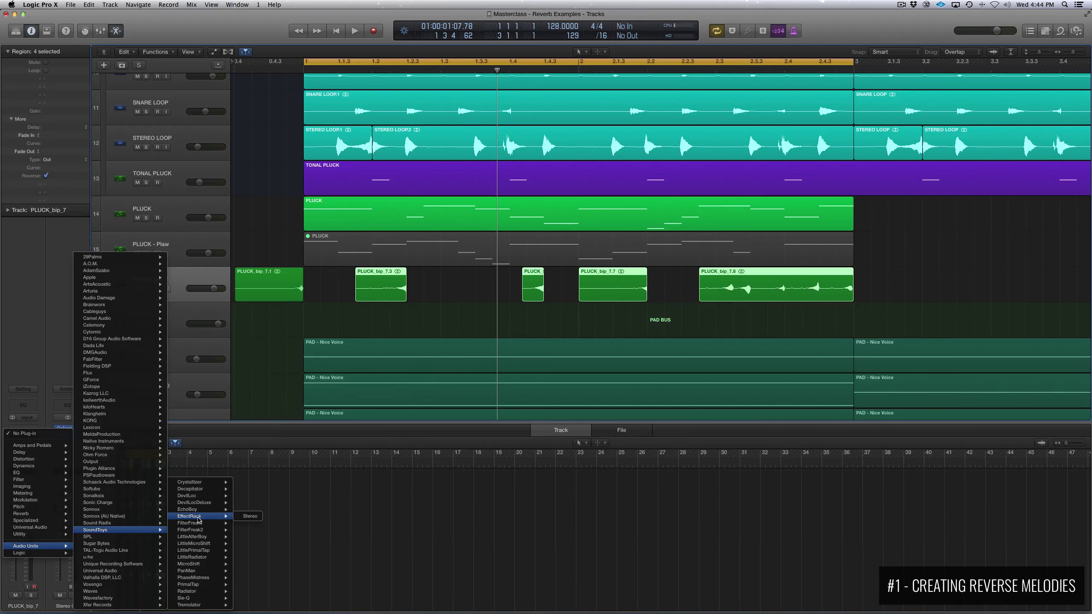
click(251, 569)
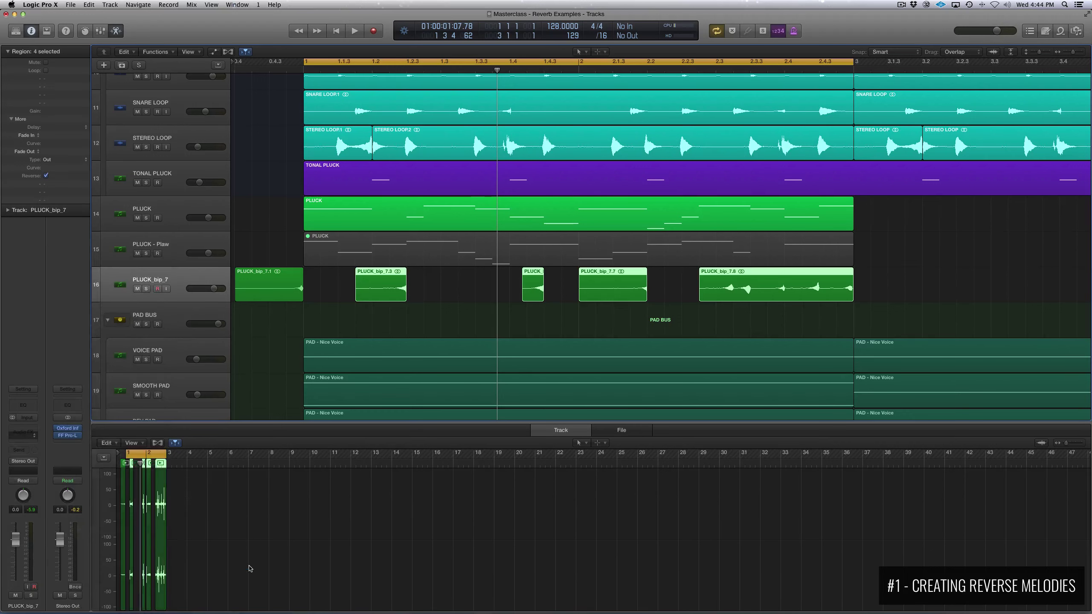
drag(237, 35, 539, 370)
- Switch PanMan's modulation mode from LFO to Rhythm Step and adjust its Width
mouse_move(276, 317)
mouse_down()
mouse_move(860, 297)
mouse_move(833, 297)
mouse_up()
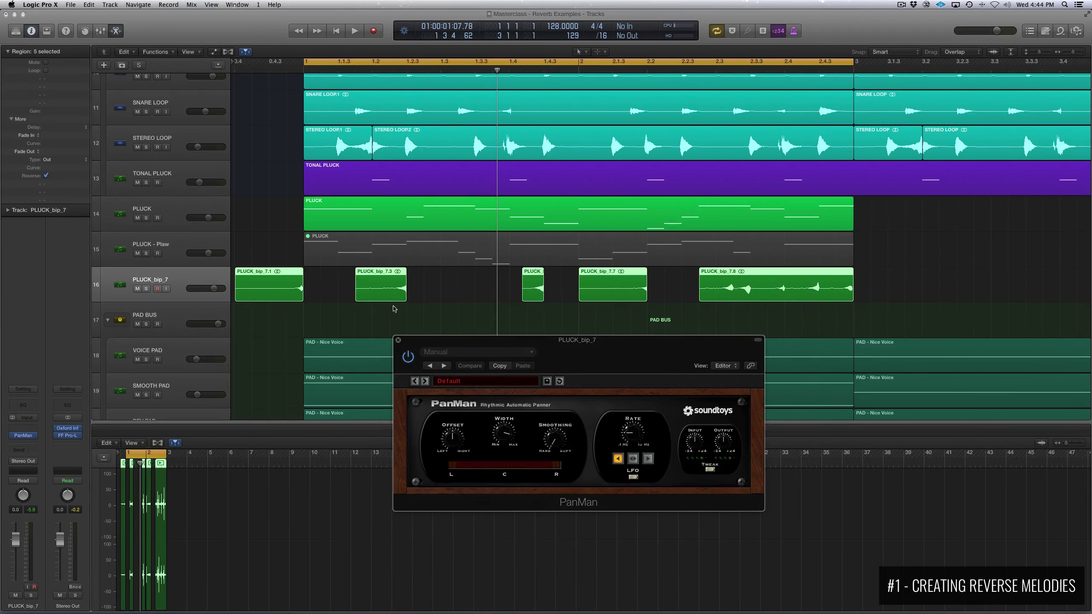
drag(270, 310, 916, 294)
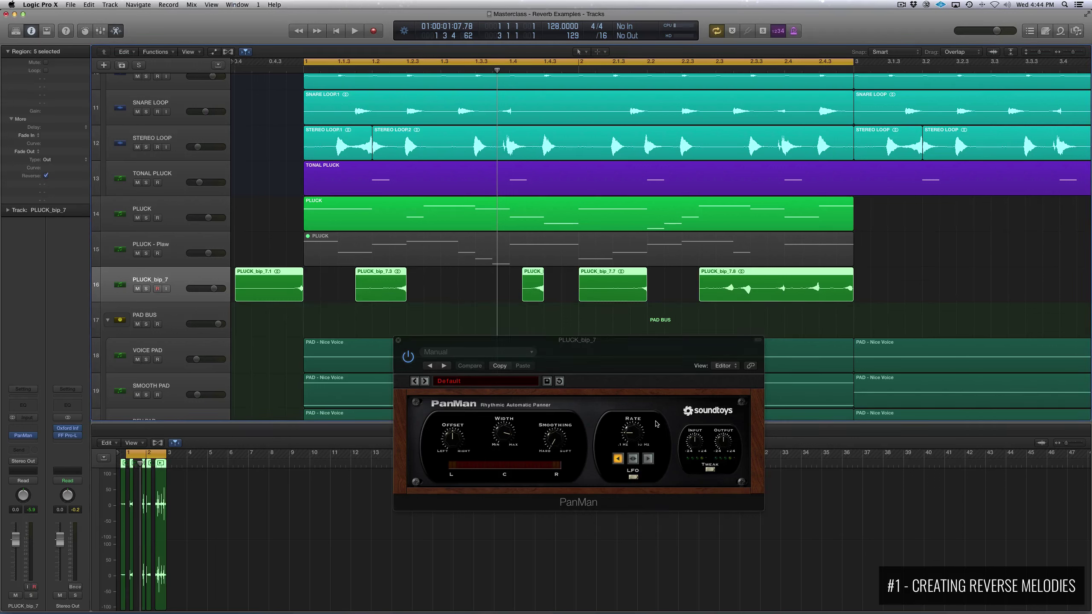
click(634, 476)
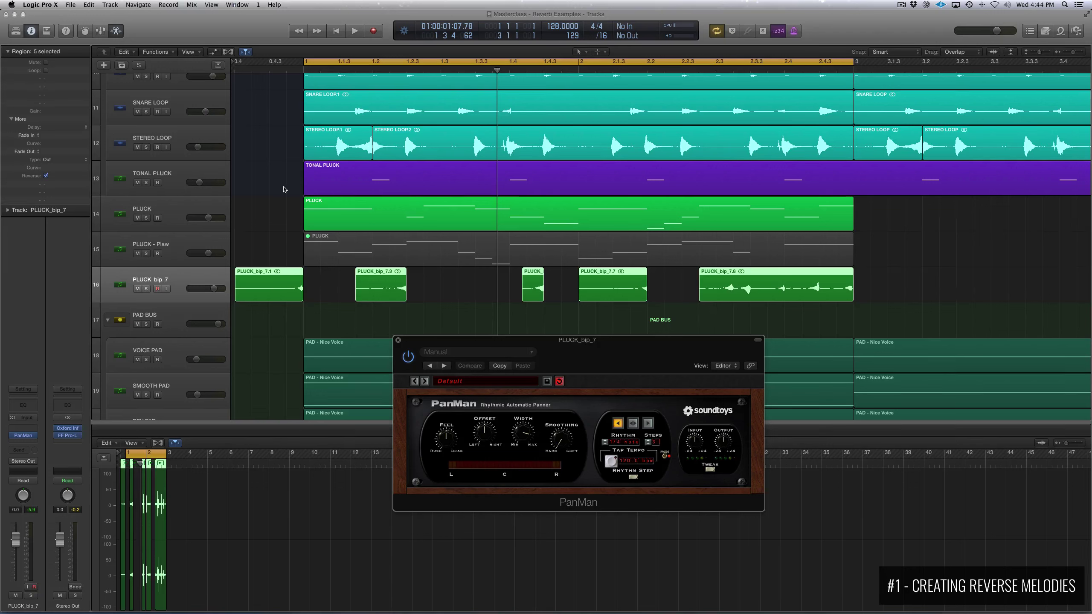
mouse_move(528, 442)
mouse_down()
mouse_move(526, 456)
mouse_move(528, 446)
mouse_up()
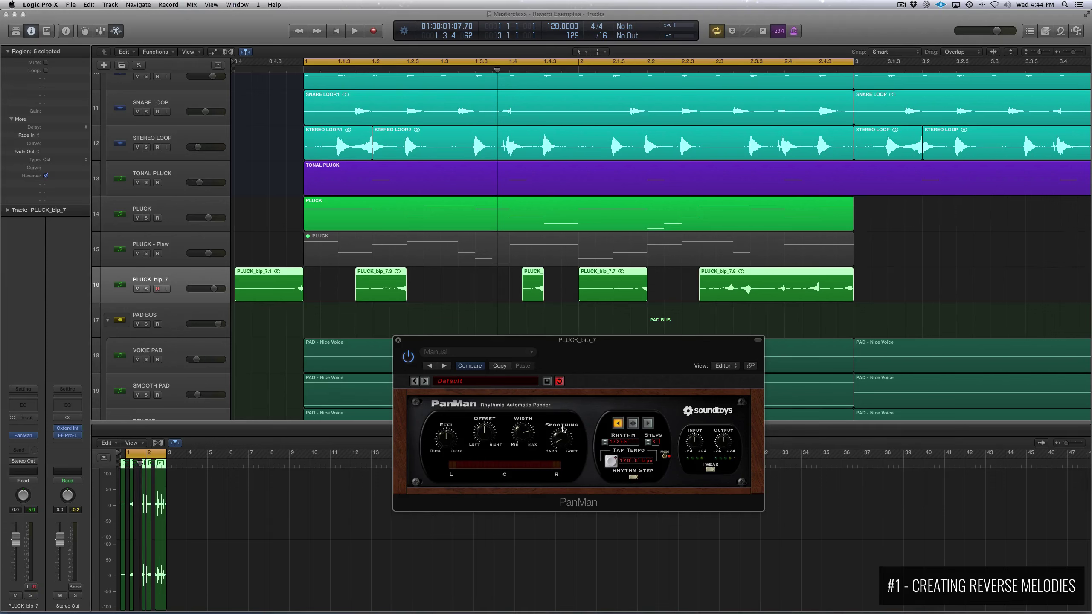
- Listen to the mix from just before bar 1 with PanMan on the PLUCK_bip_7 slices, and stop the playback
double_click(240, 71)
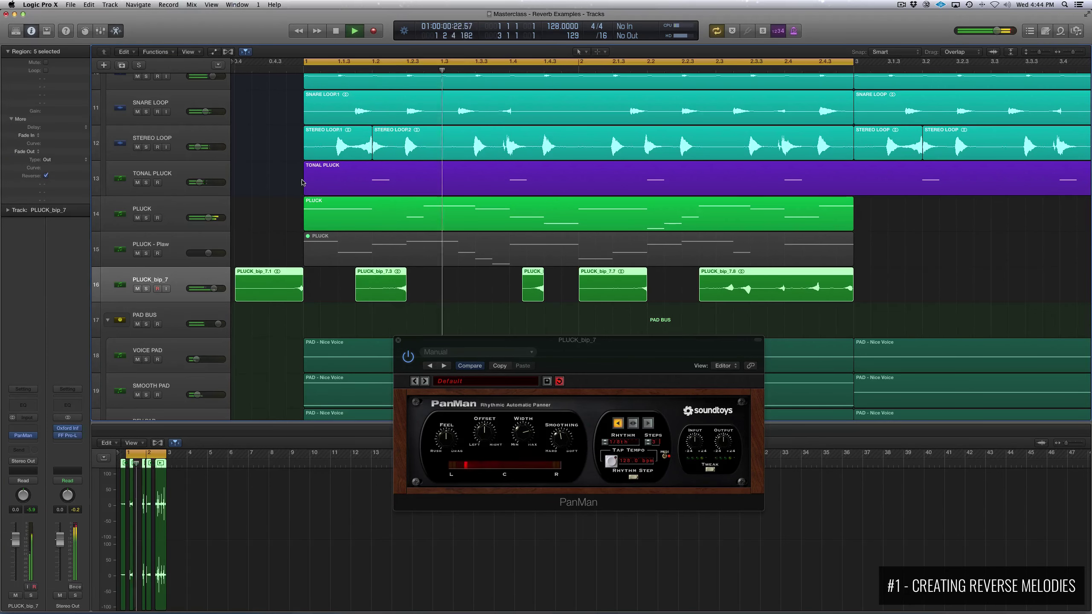
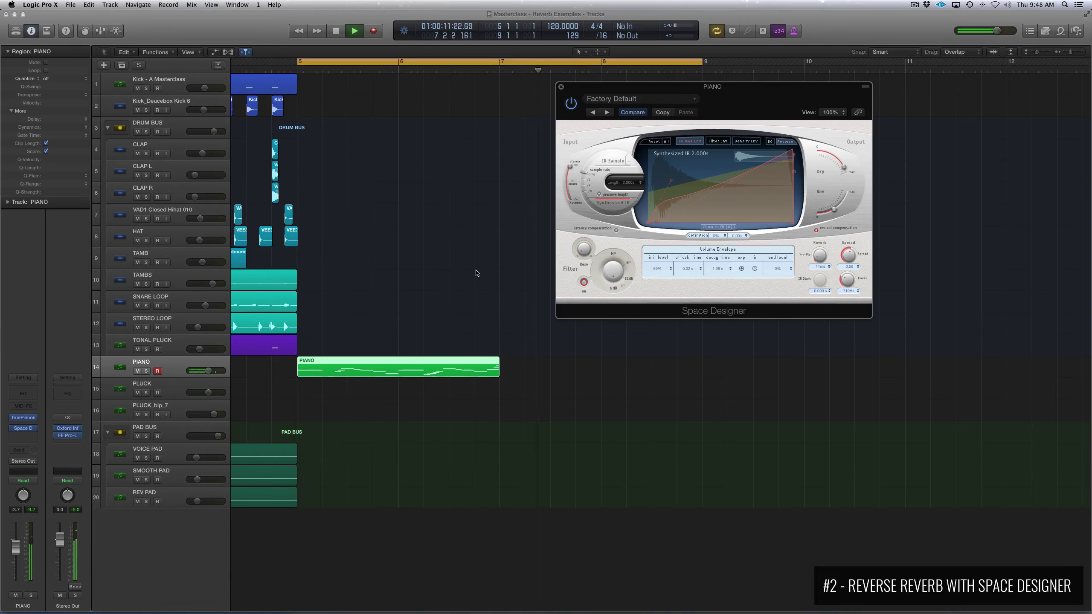
key(space)
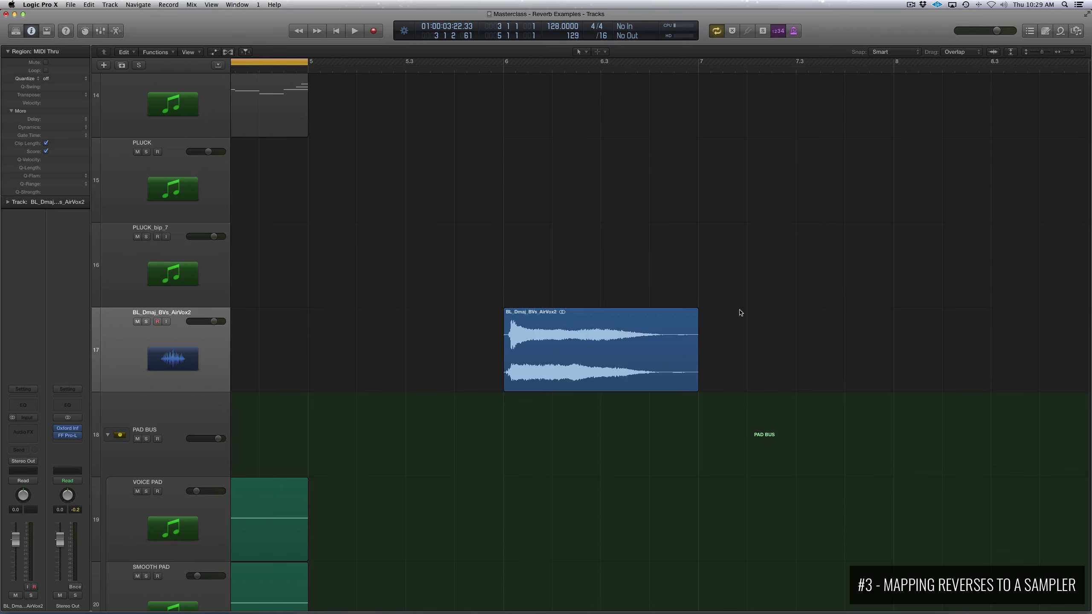
- Convert the BL_Dmaj_BVs_AirVox2 audio region to a new sampler track, creating the zones from regions
click(564, 372)
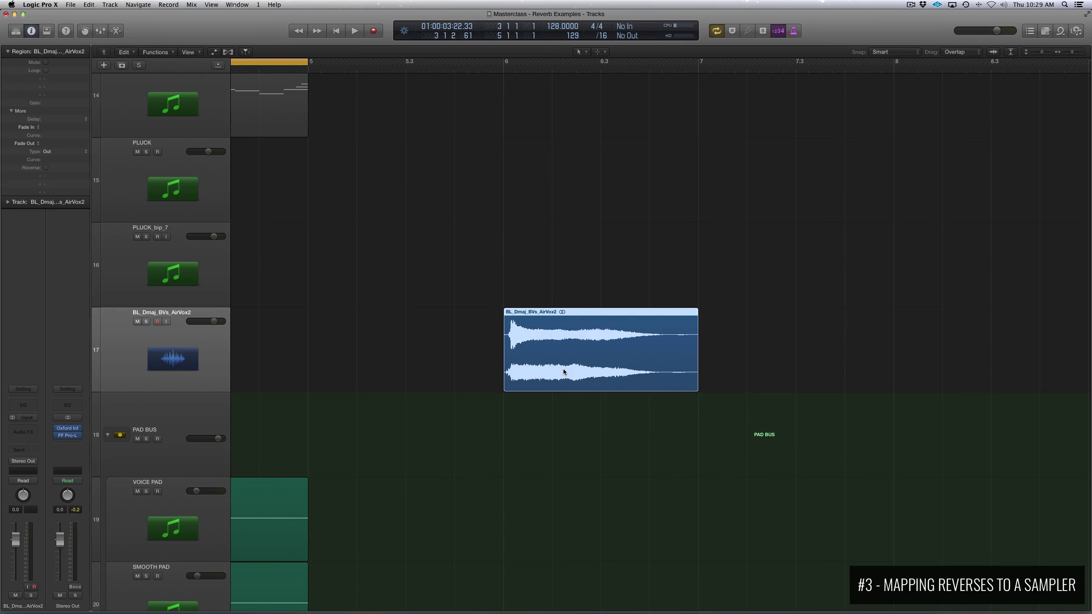
right_click(578, 351)
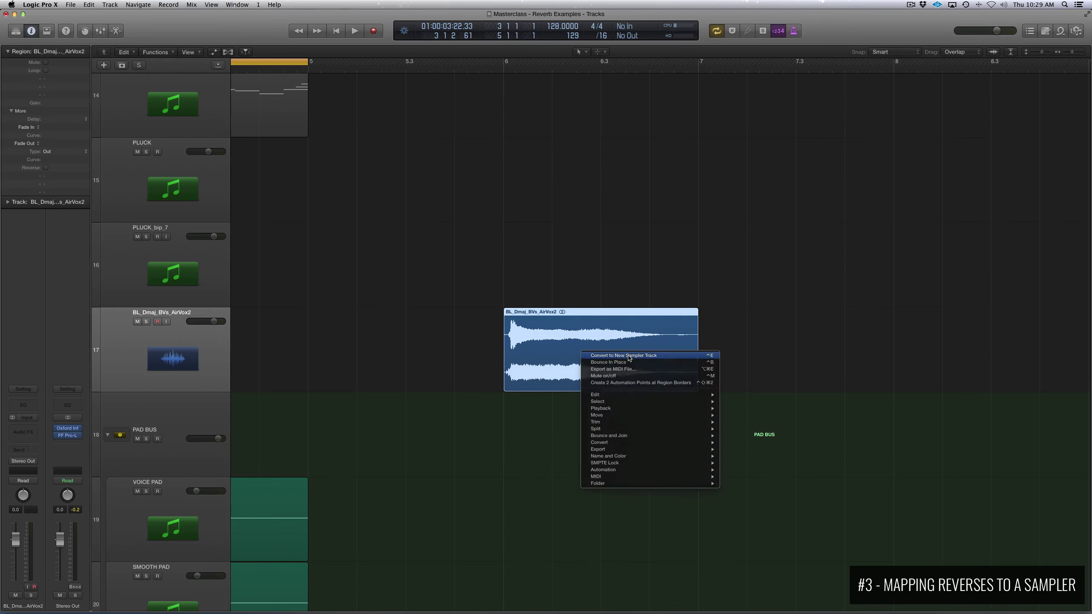
click(626, 358)
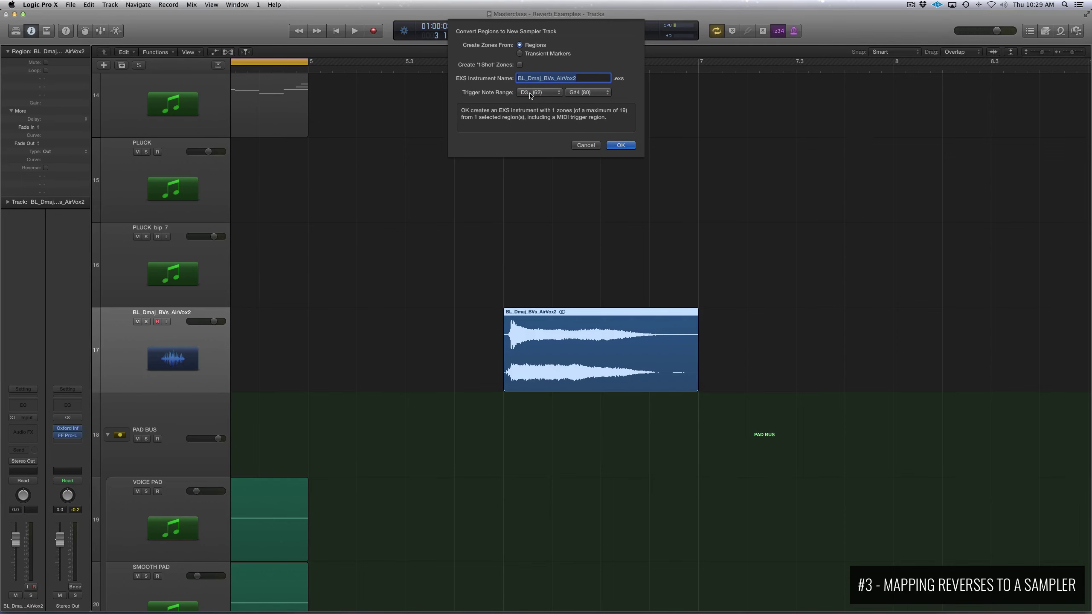
click(624, 145)
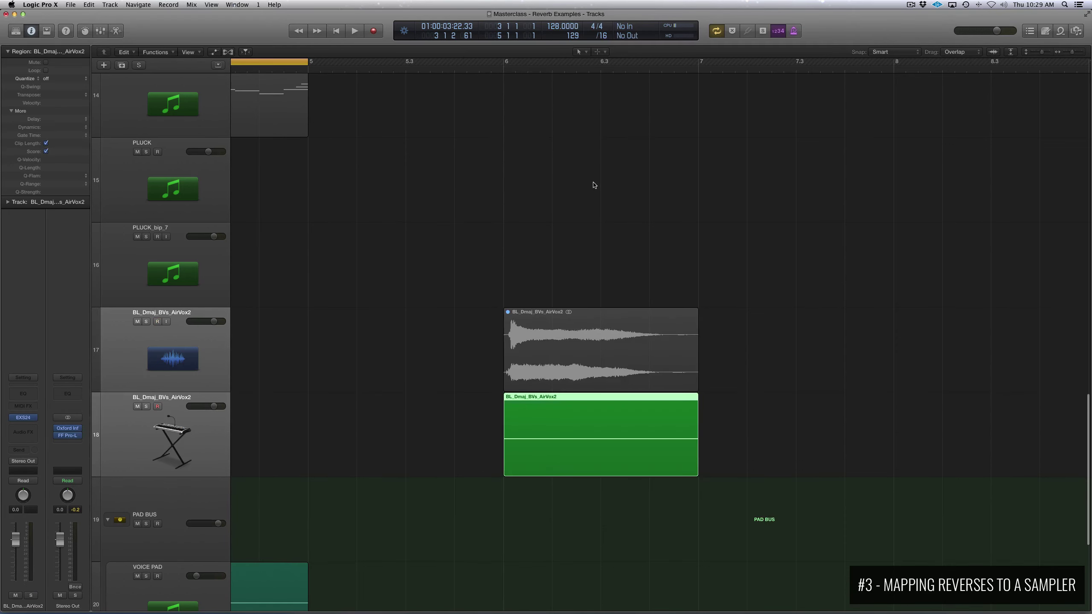
- Open the new sampler track's EXS24 Instrument Editor and widen the AirVox2 zone's key range to F#-1 through B6
click(23, 417)
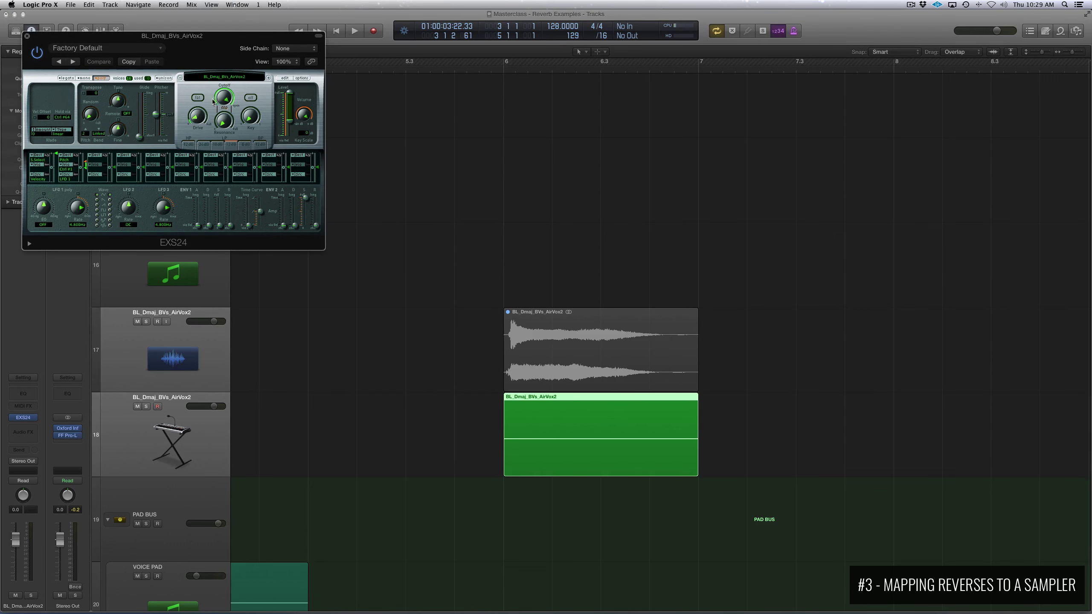
drag(215, 38, 309, 85)
click(379, 125)
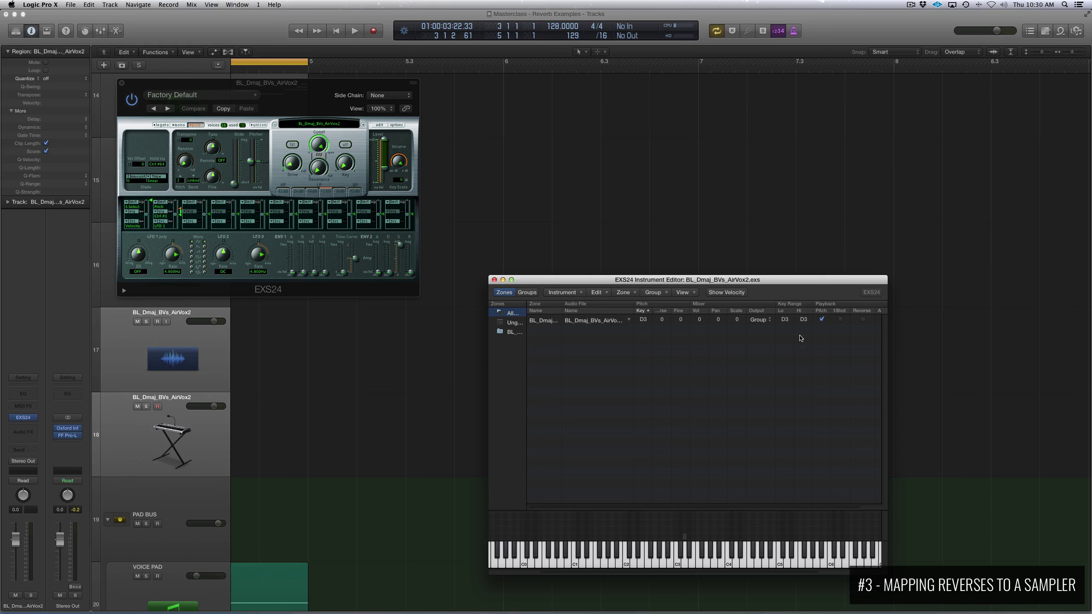
click(804, 320)
drag(805, 320, 804, 270)
drag(787, 321, 786, 362)
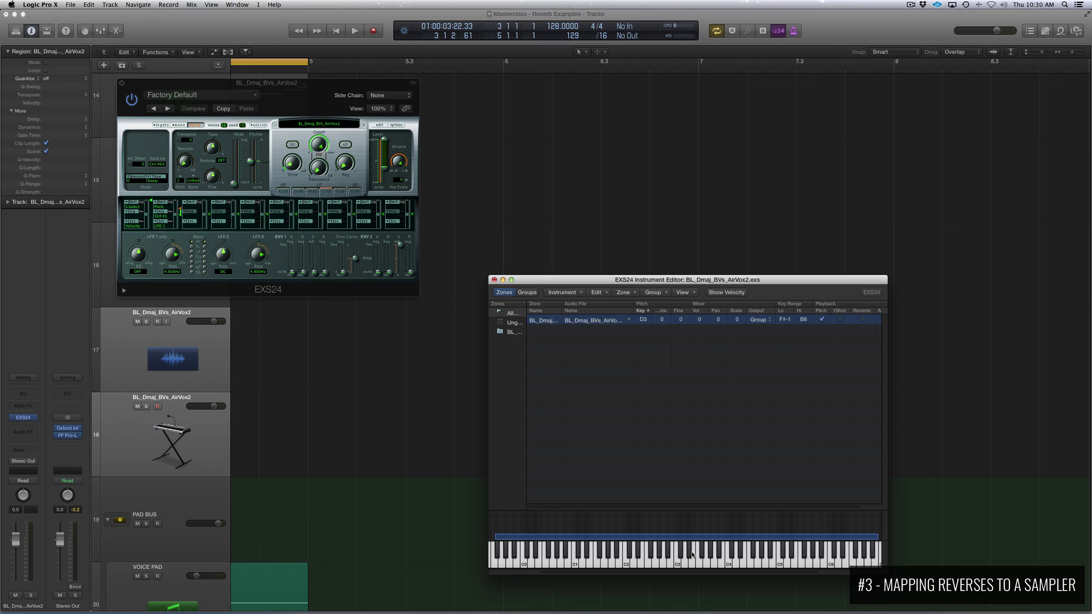
- Audition the mapped AirVox2 sample by playing several keys from C3 to C4 in the instrument editor
click(678, 565)
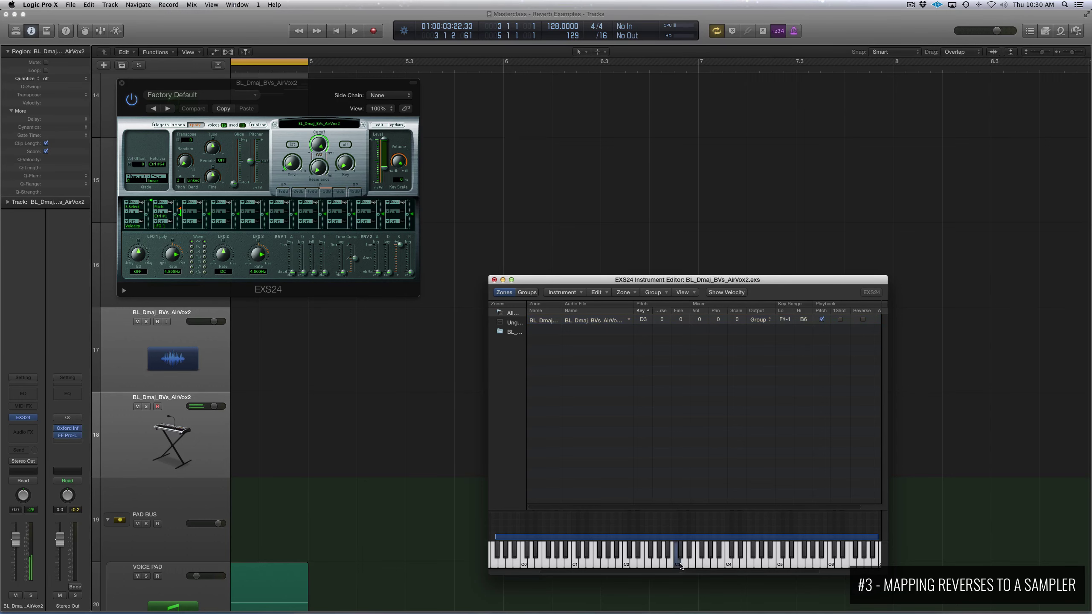
click(730, 566)
click(706, 566)
click(685, 565)
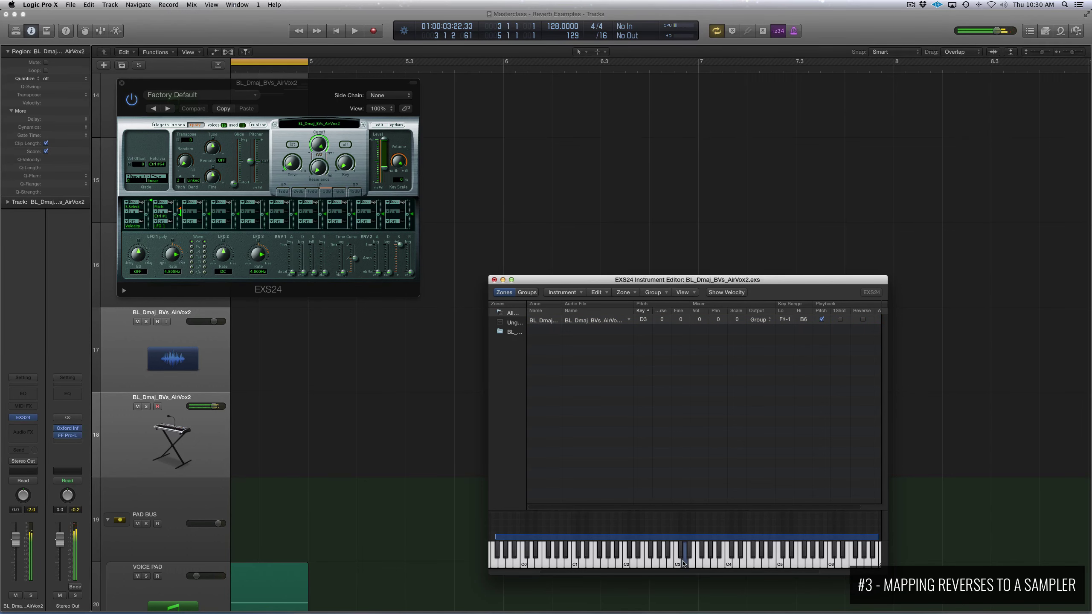
- Copy the PLUCK MIDI region from bar 1 onto the BL_Dmaj_BVs_AirVox2 sampler track at bar 3
scroll(398, 403, down, 3)
scroll(400, 402, left, 3)
scroll(398, 403, down, 5)
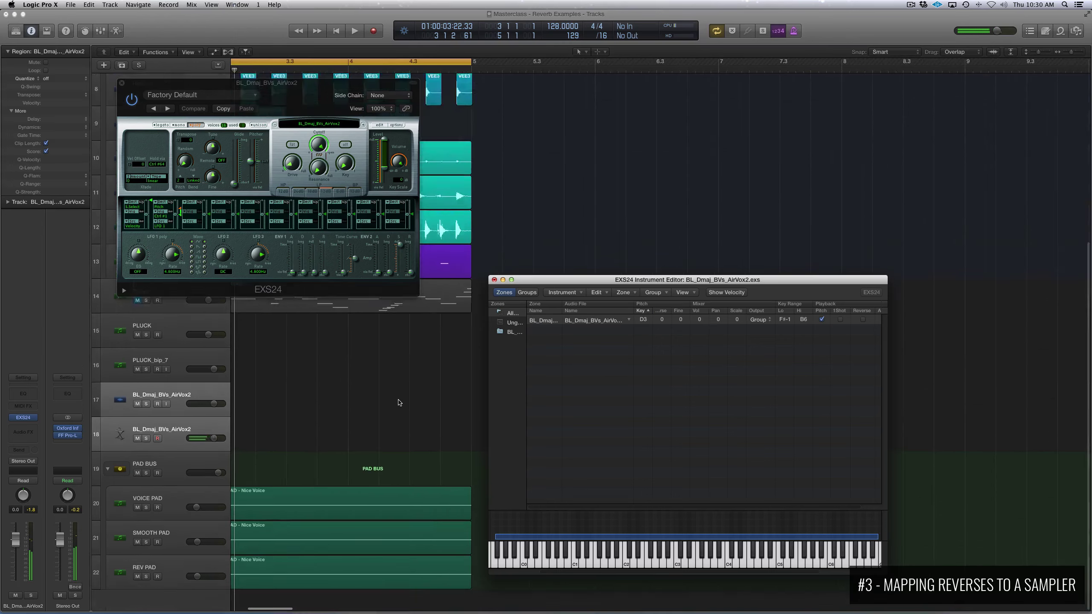
scroll(441, 415, left, 3)
scroll(440, 415, right, 3)
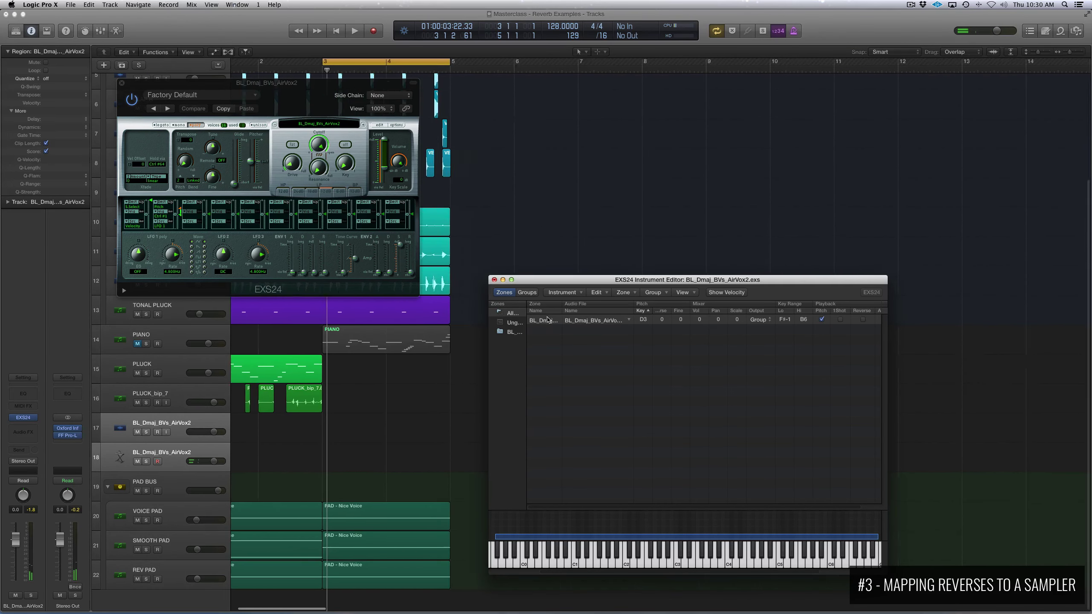
scroll(375, 431, left, 3)
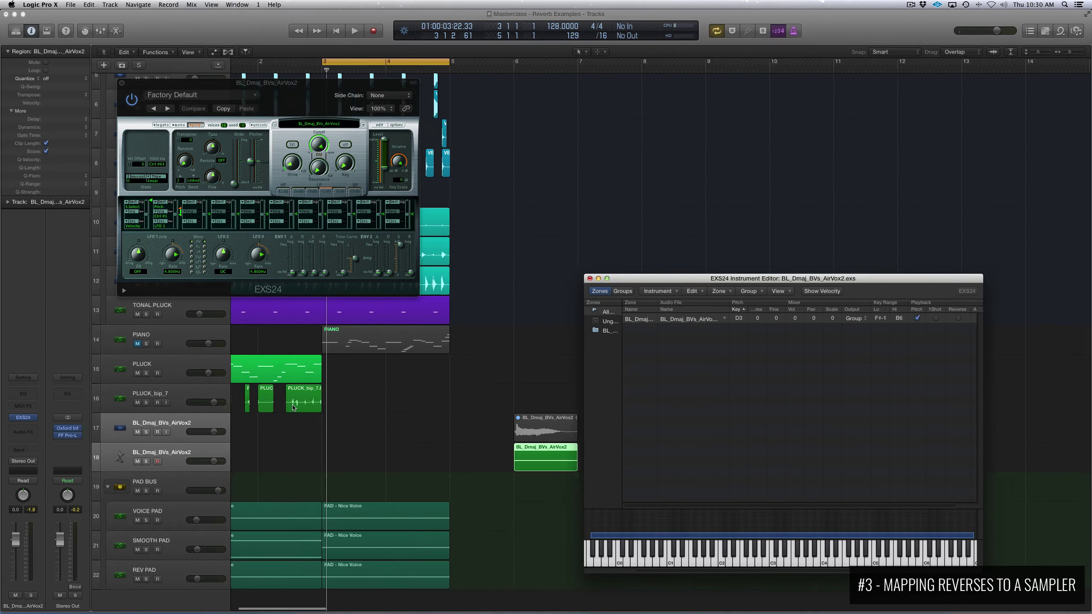
drag(280, 372, 408, 460)
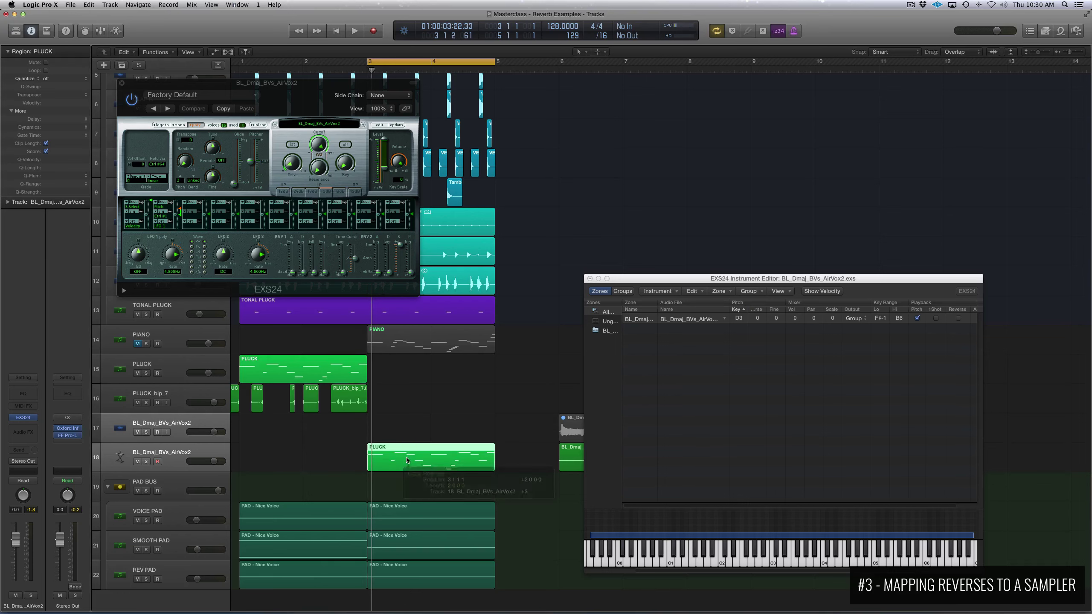
- Move the EXS24 window off the tracks and add a Bus 2 (PLATE) send to the AirVox2 sampler track
drag(223, 84, 762, 122)
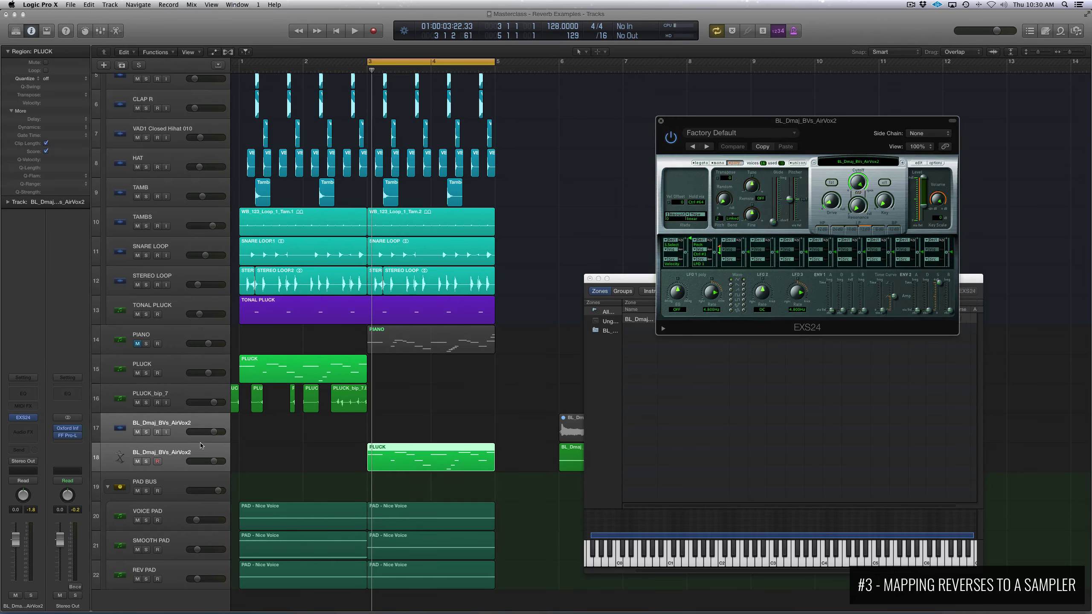
click(169, 458)
click(20, 450)
mouse_move(26, 487)
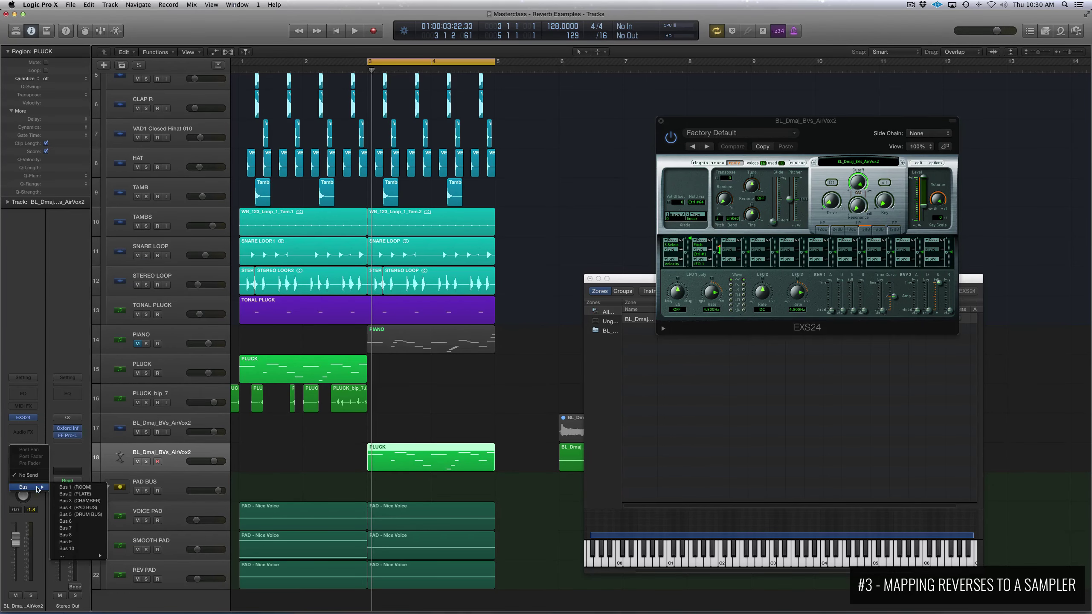
click(85, 495)
- Listen to the sampler melody in the mix from bar 3, and move the EXS24 window clear of the instrument editor
key(space)
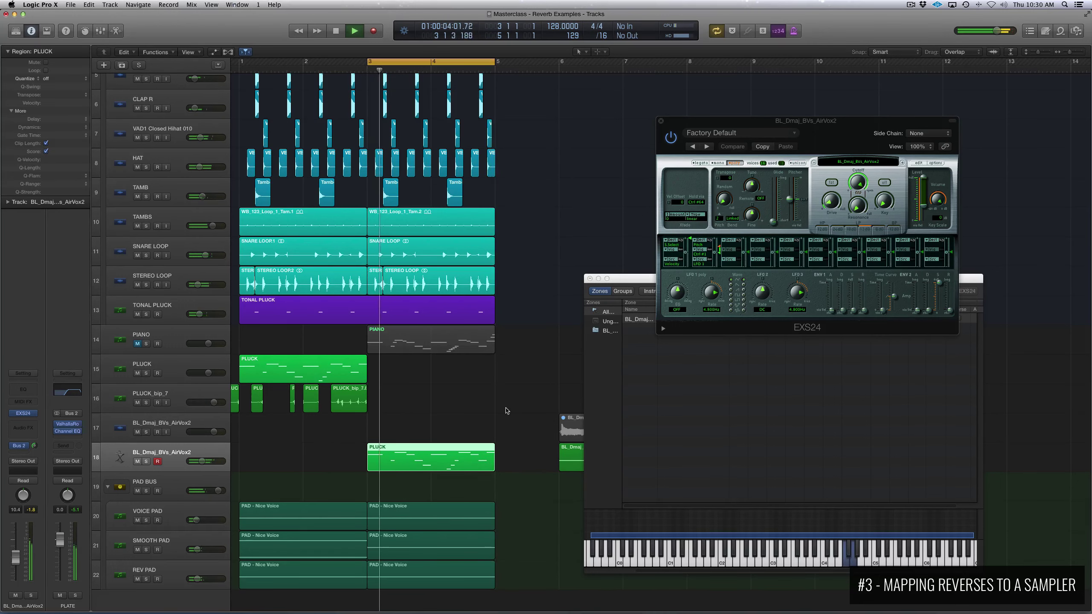
drag(688, 122, 691, 40)
key(space)
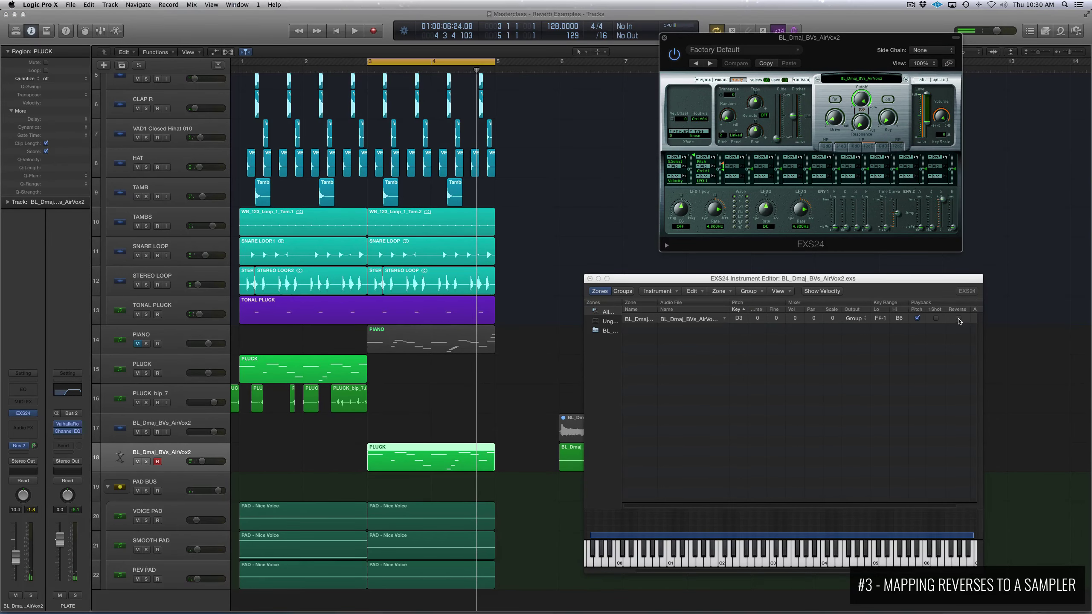
- Turn on Reverse playback for the AirVox2 zone in the EXS24 Instrument Editor
click(959, 319)
click(959, 318)
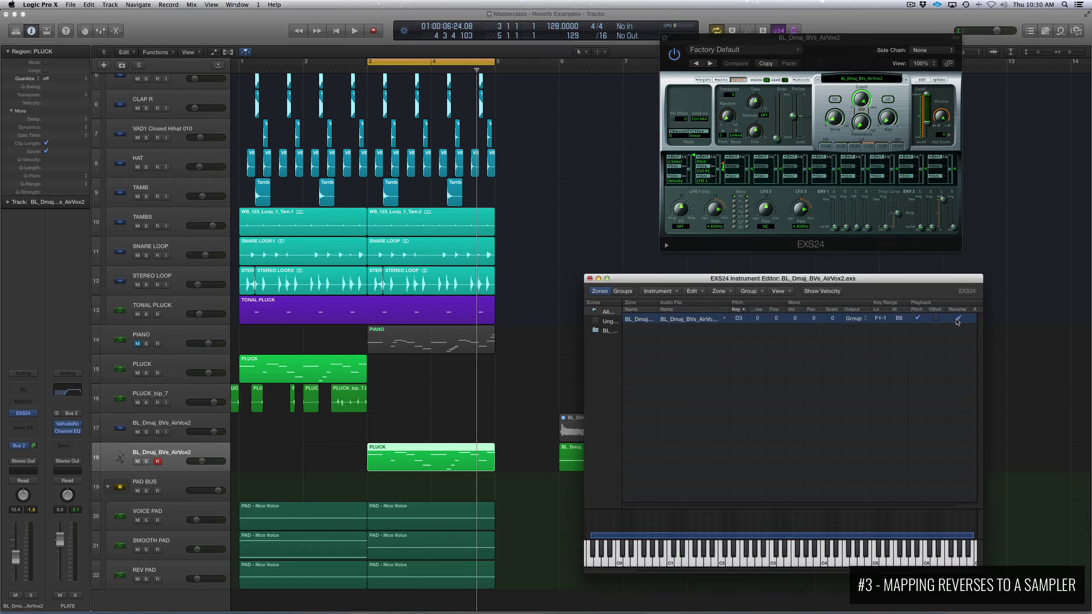
- Listen to the reversed AirVox2 sampler melody in the mix from bar 3
click(510, 400)
key(space)
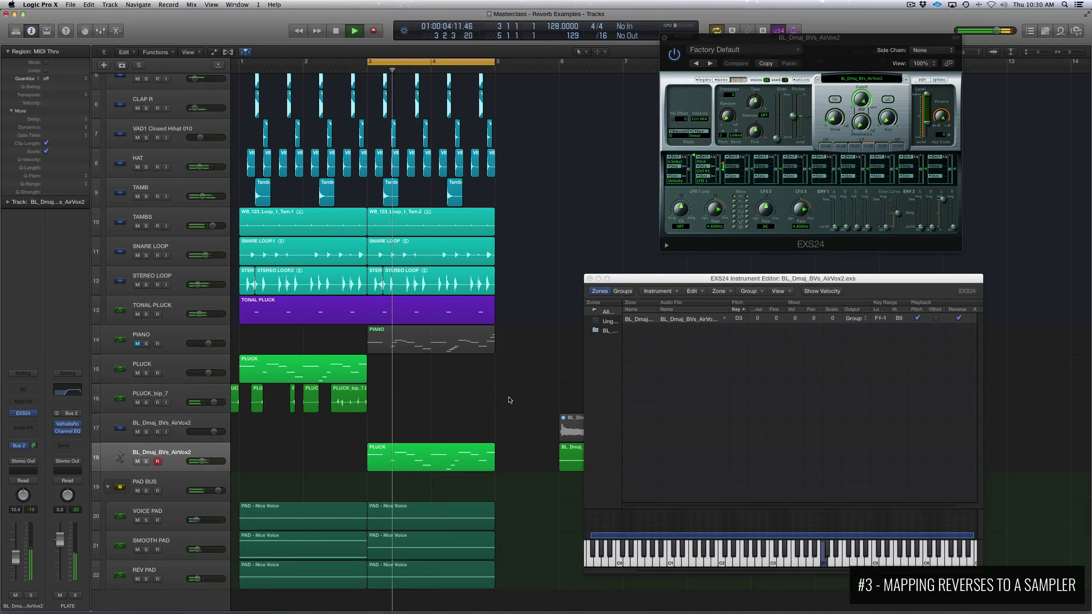
key(space)
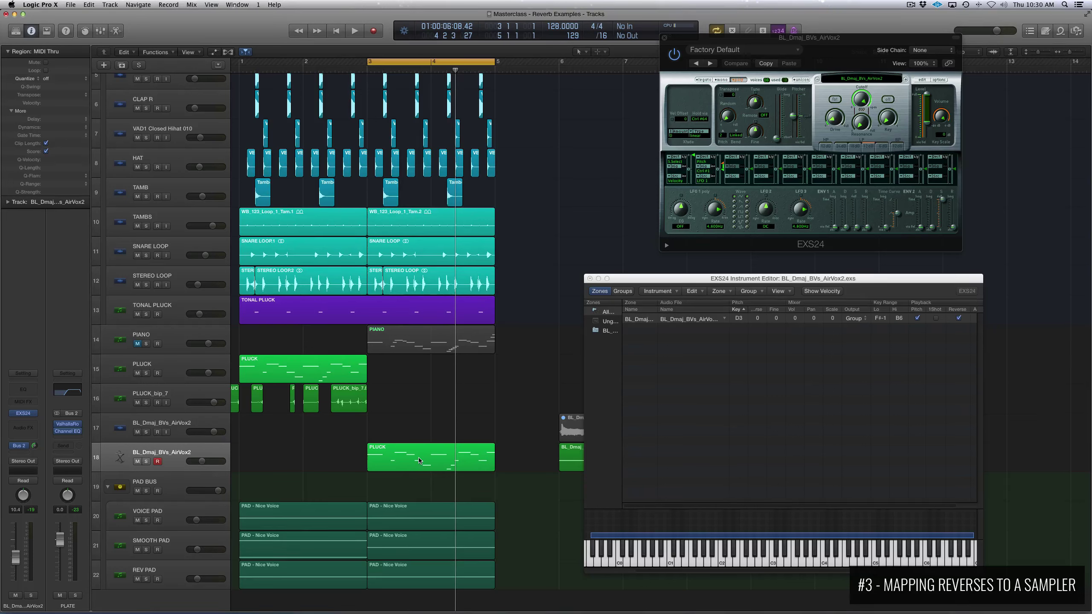
- Open the PLUCK region on the AirVox2 sampler track in the Piano Roll and select its first note
click(393, 463)
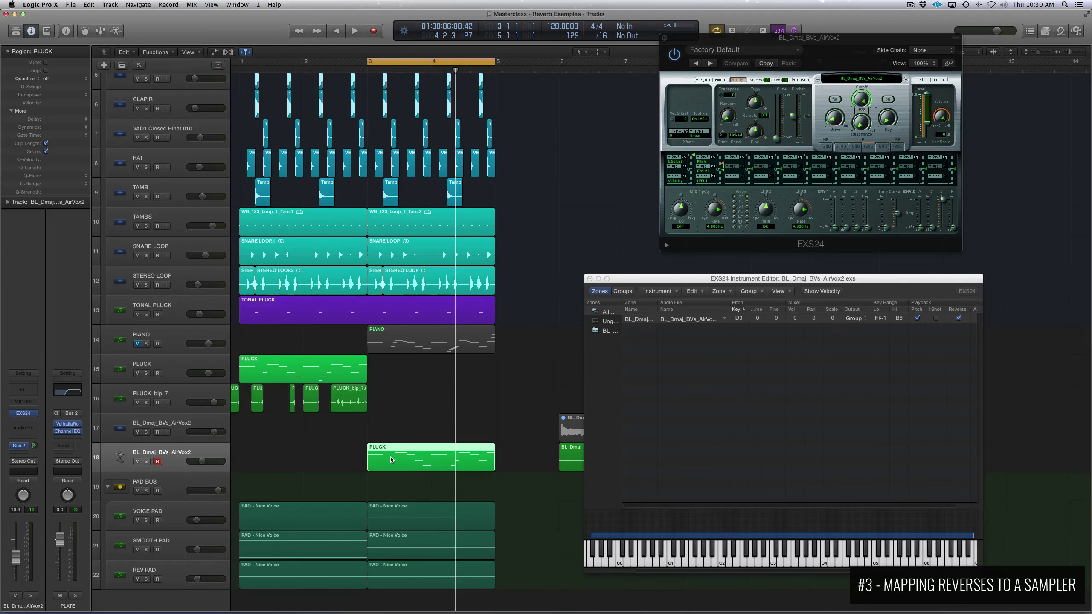
double_click(389, 453)
key(cmd+Right)
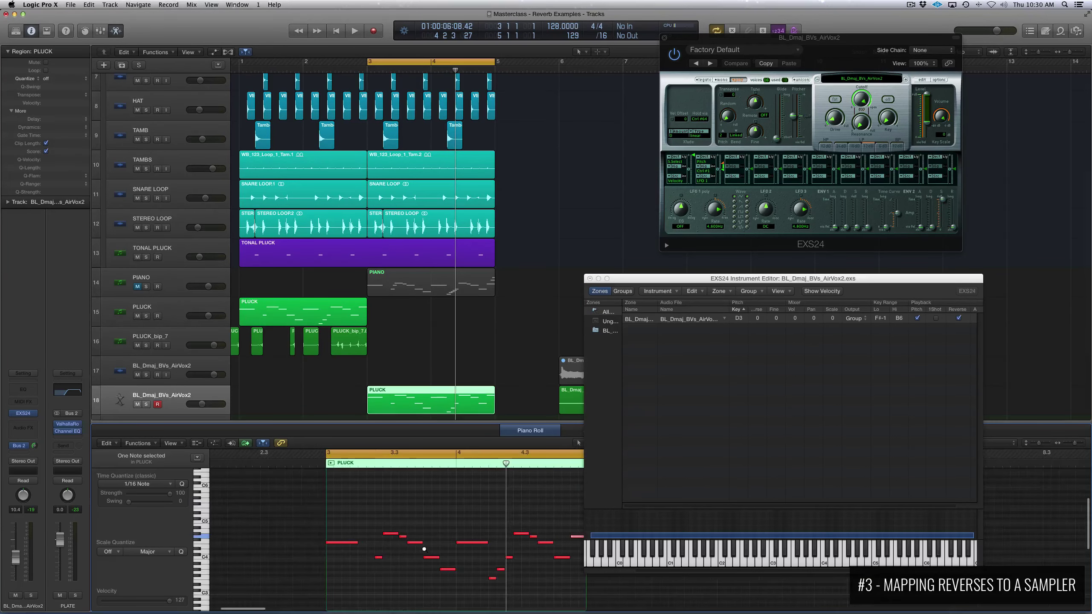
click(344, 543)
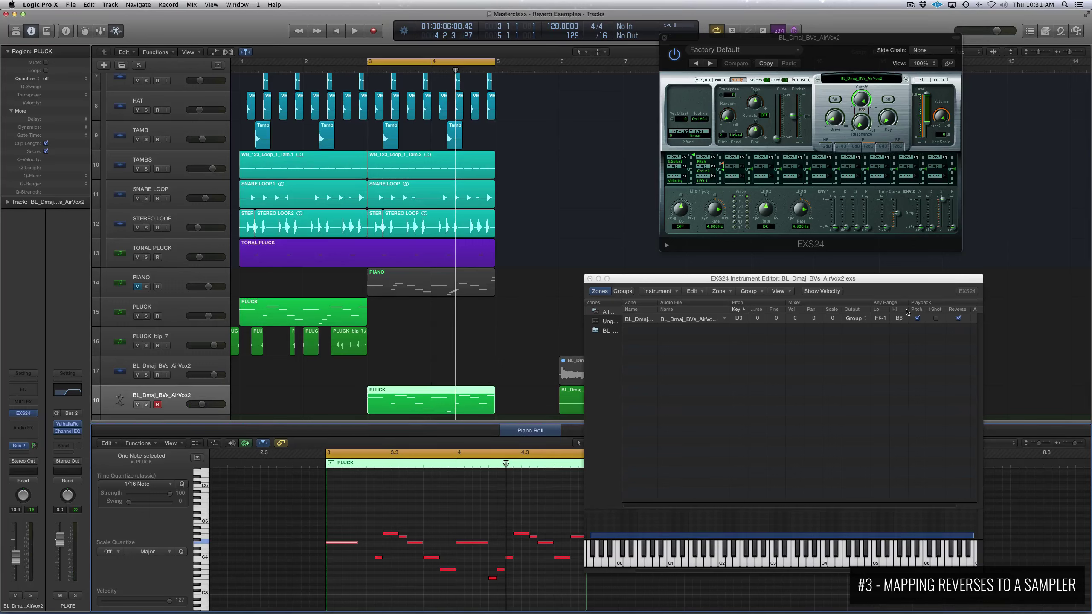
- Limit the AirVox2 zone's key range to D3, duplicate it three times, and map the copies to D#3, E3 and F3
mouse_move(899, 317)
mouse_down()
mouse_move(905, 357)
mouse_move(879, 306)
mouse_move(899, 314)
mouse_move(880, 316)
mouse_up()
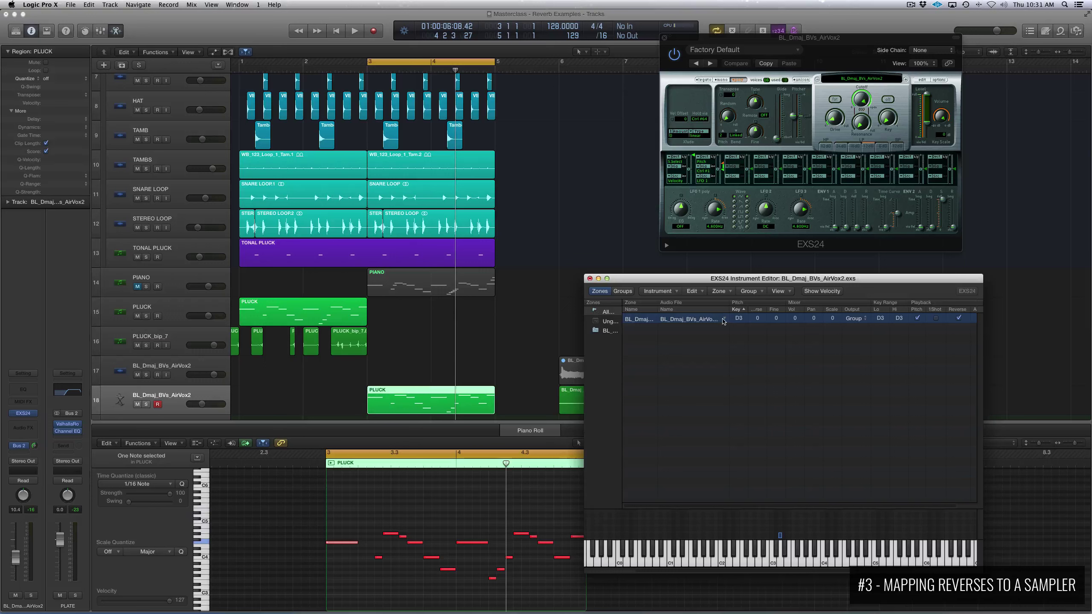
key(super+v)
key(super+v)
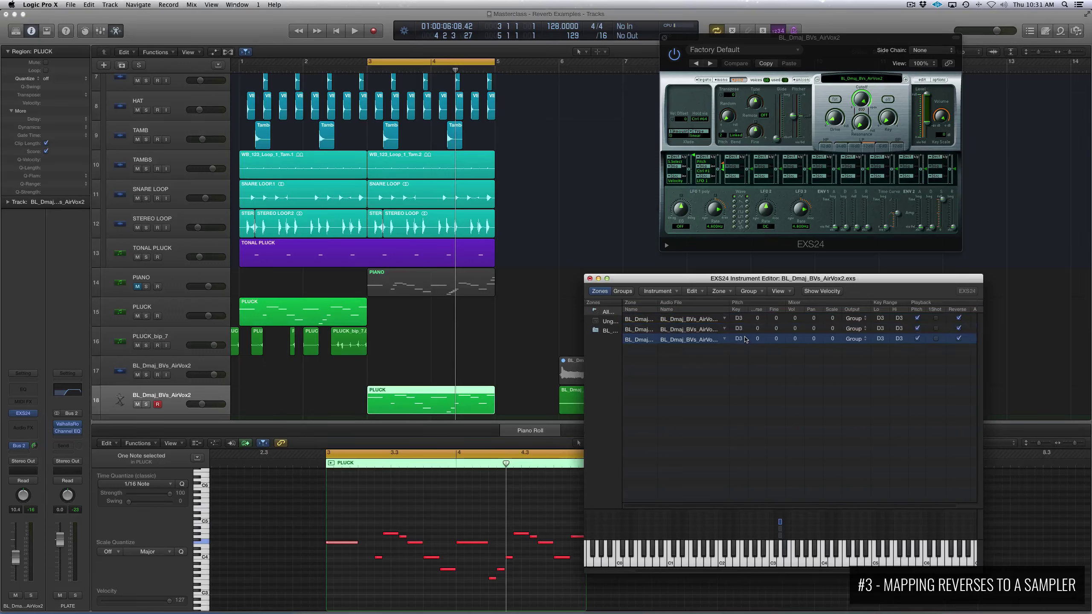
key(super+v)
drag(780, 532, 795, 533)
click(780, 529)
- Repeatedly copy the zones and shift the copies along the keyboard so keys from A#1 to past C#5 have single-key zones
drag(724, 383, 696, 324)
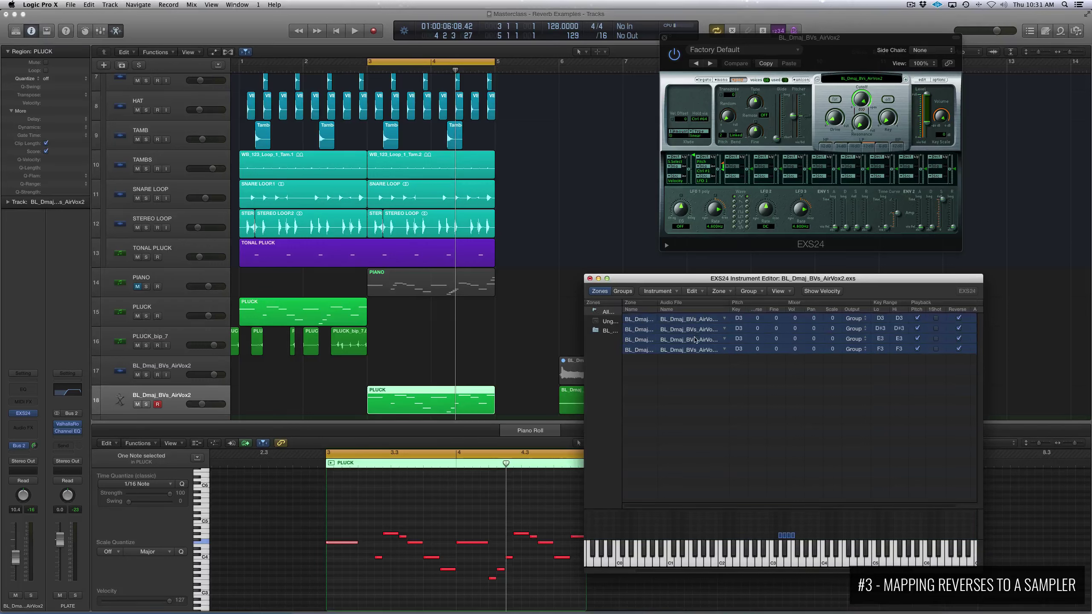
key(super+c)
key(super+v)
drag(781, 533, 798, 534)
drag(727, 424, 701, 320)
key(super+c)
key(super+v)
drag(780, 534, 849, 536)
key(super+a)
key(super+c)
key(super+v)
key(super+c)
key(super+v)
scroll(955, 392, down, 5)
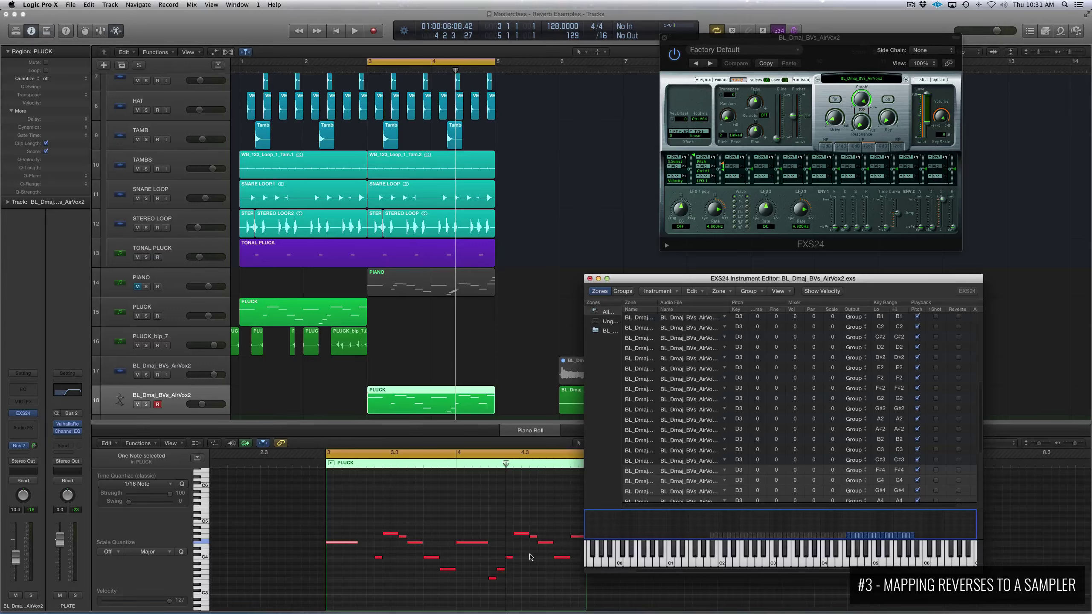
- Audition the first PLUCK note to find its pitch and turn on Reverse playback for the F4 zone only
click(343, 545)
click(344, 544)
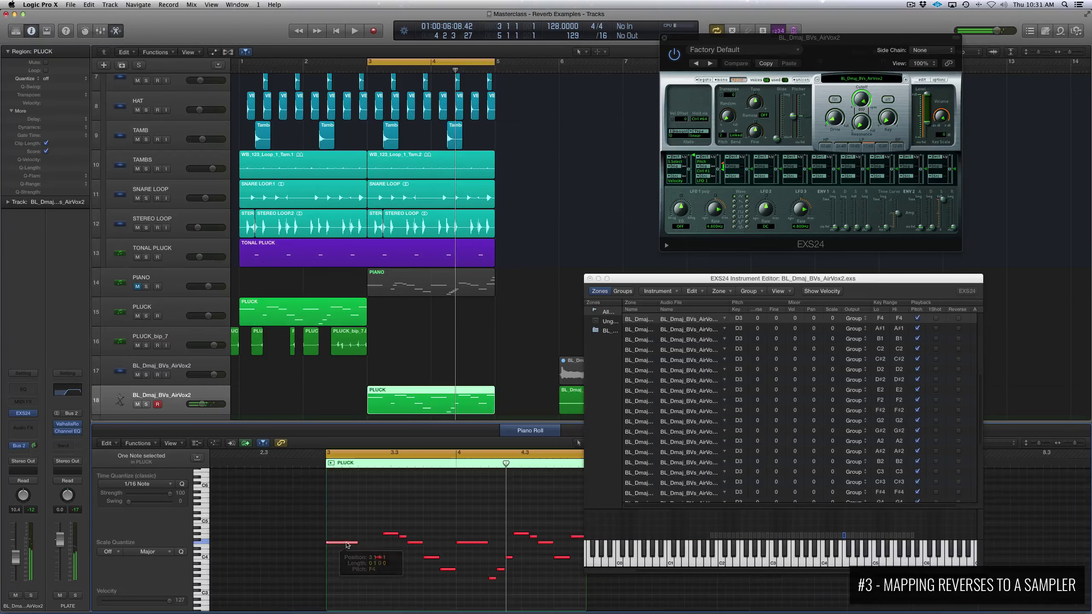
scroll(908, 438, down, 2)
scroll(906, 441, down, 3)
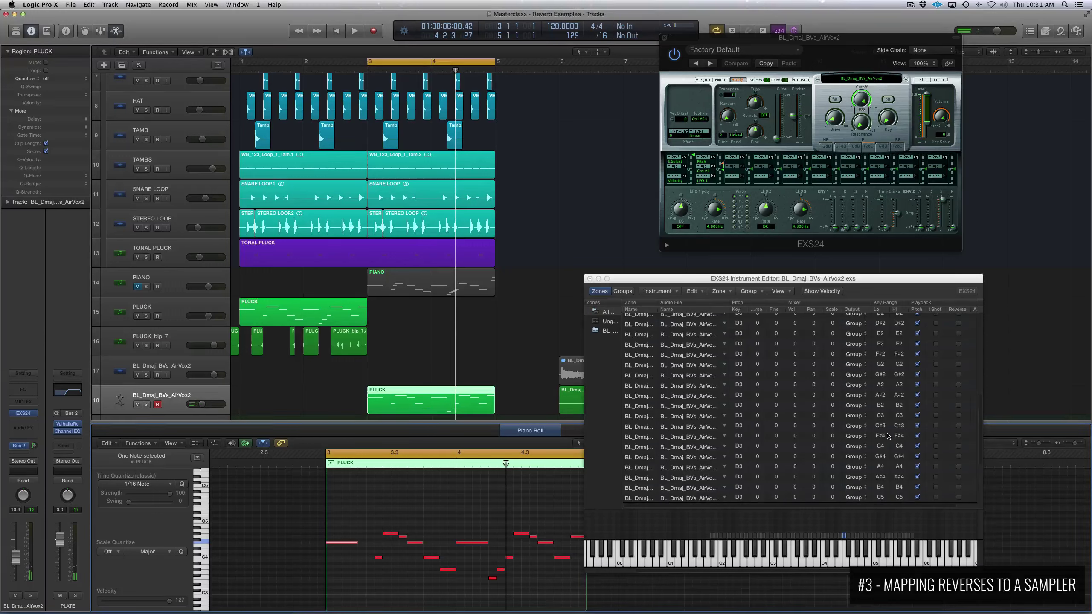
click(936, 330)
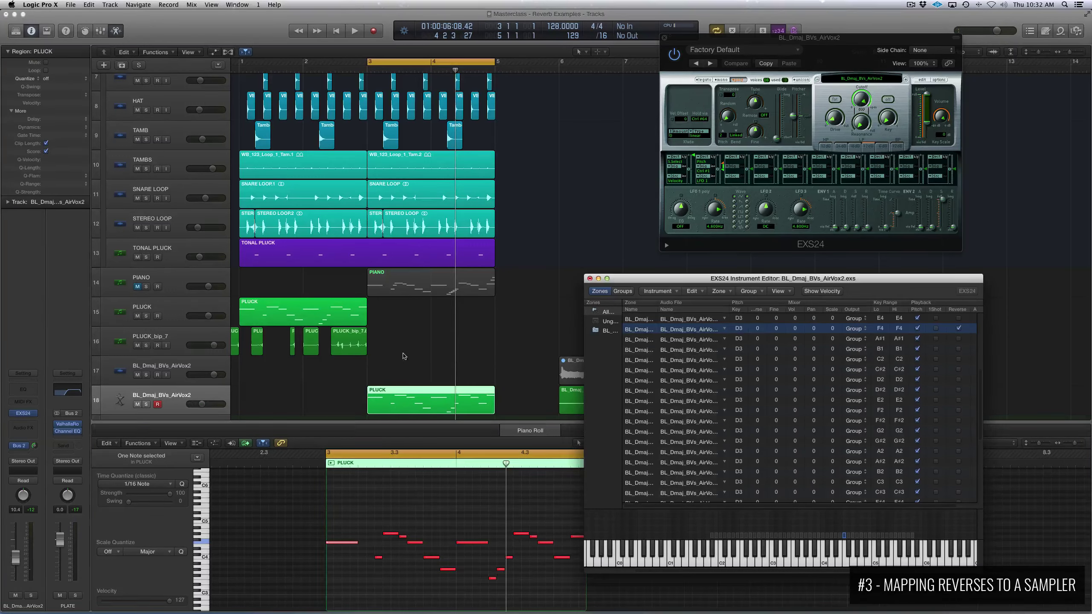
- Listen to the melody with the single reversed zone and look through the zone list for the G4 zone
click(433, 378)
key(space)
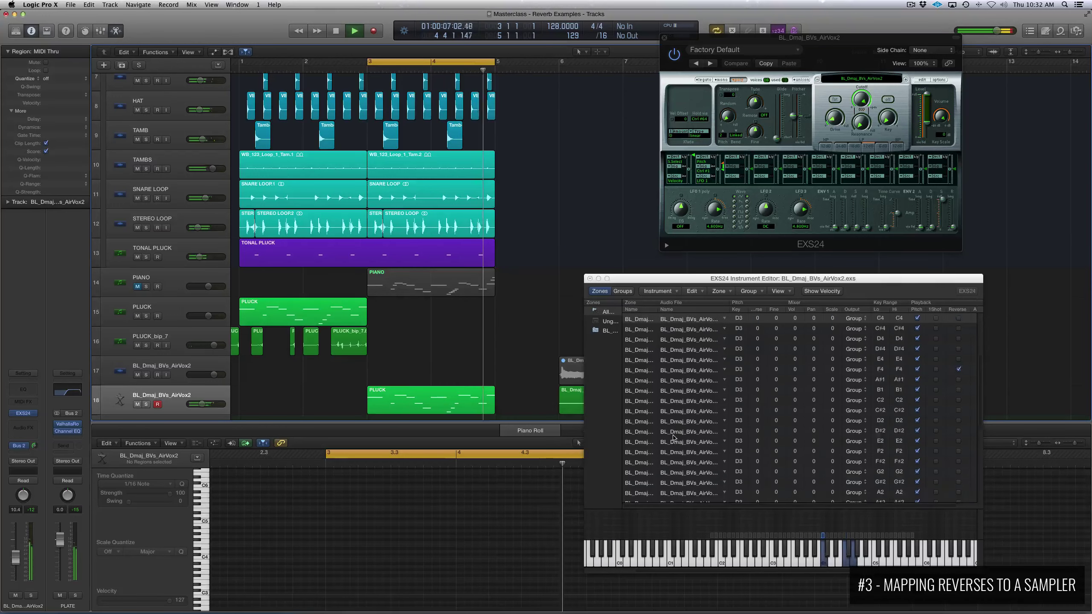
key(space)
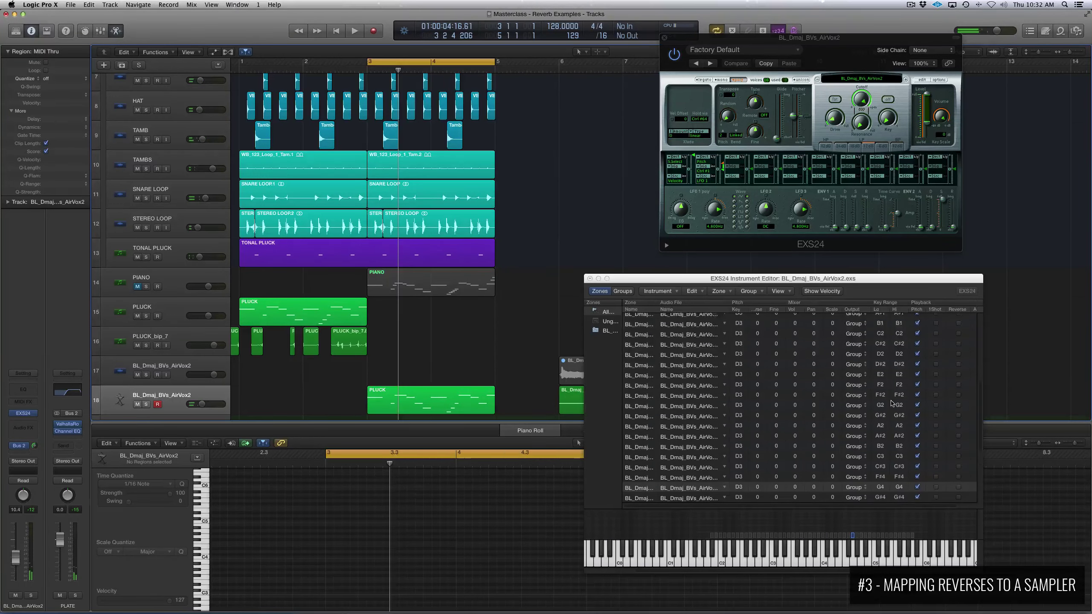
scroll(783, 395, down, 3)
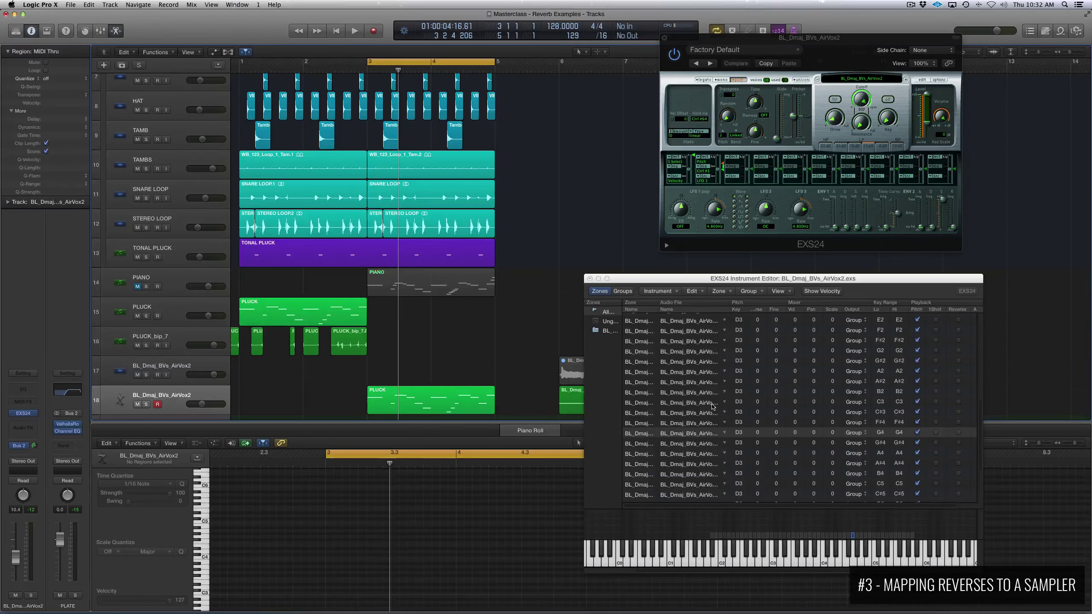
click(712, 403)
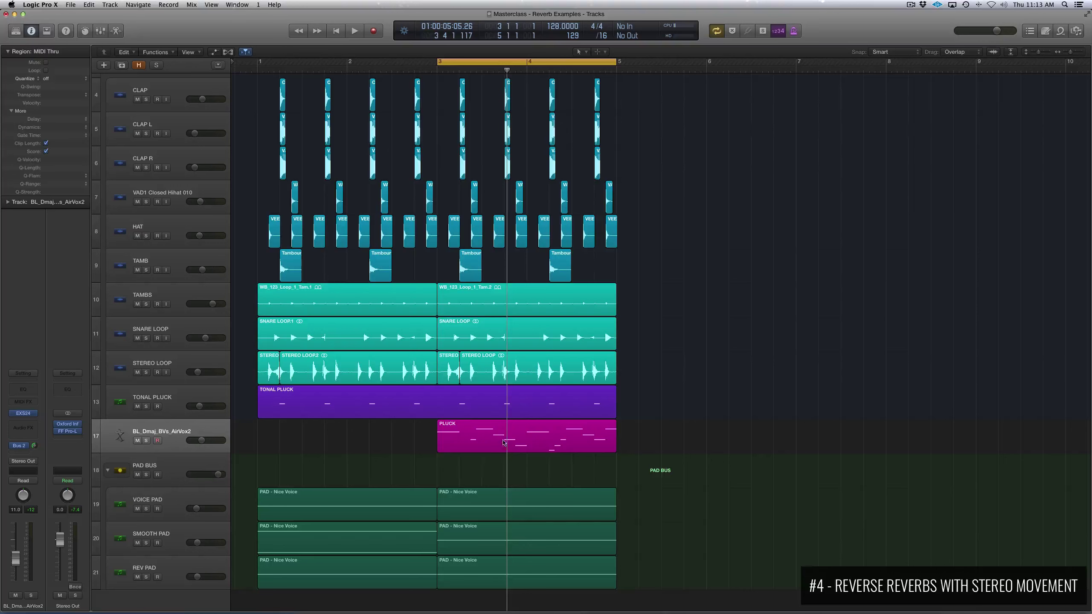
- Duplicate the BL_Dmaj_BVs_AirVox2 sampler track and copy the PLUCK region at bar 3 onto the new track
click(173, 432)
key(super+d)
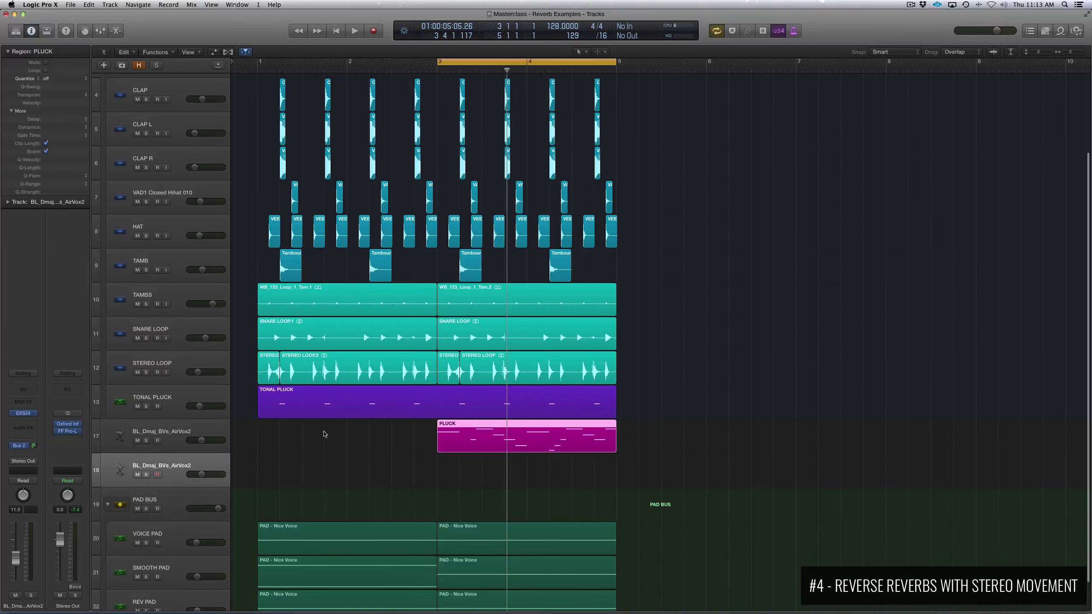
click(468, 473)
drag(467, 446, 464, 476)
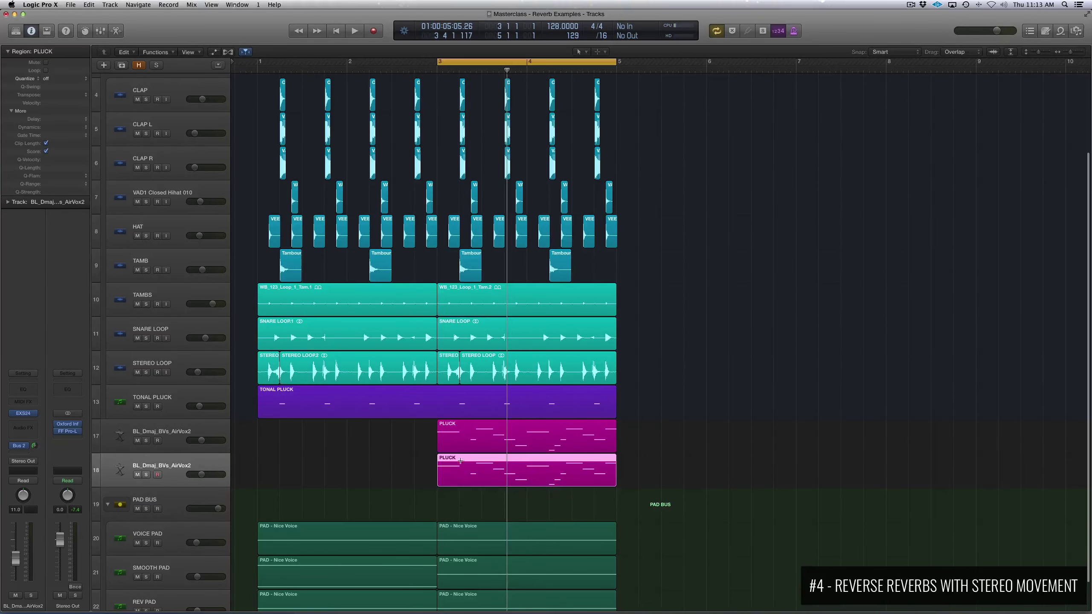
- Split the copied PLUCK region at bar 3 beat 2 and delete everything after its first note
super+double_click(460, 467)
key(Delete)
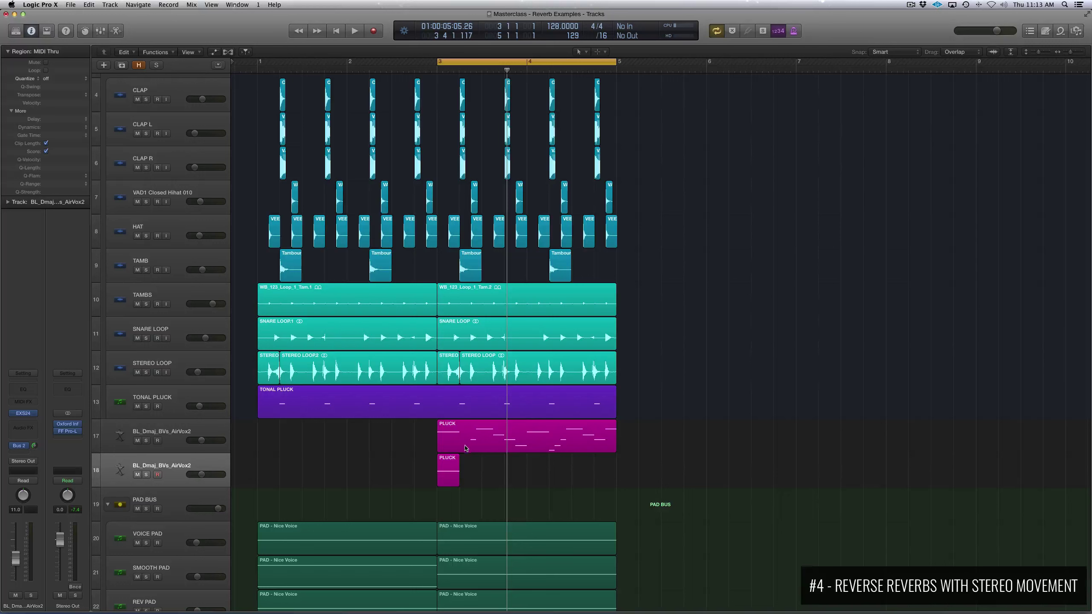
click(453, 467)
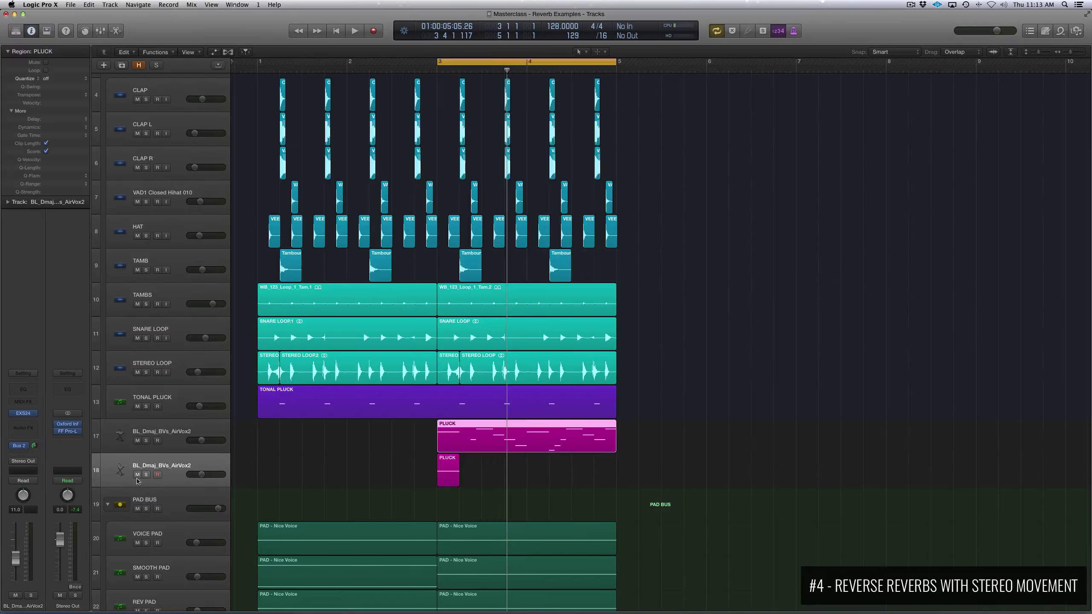
- Turn off the Bus 2 send on the duplicate track and move a copy of the PLATE bus's ValhallaRoom onto it
click(177, 465)
click(19, 447)
drag(67, 425, 23, 432)
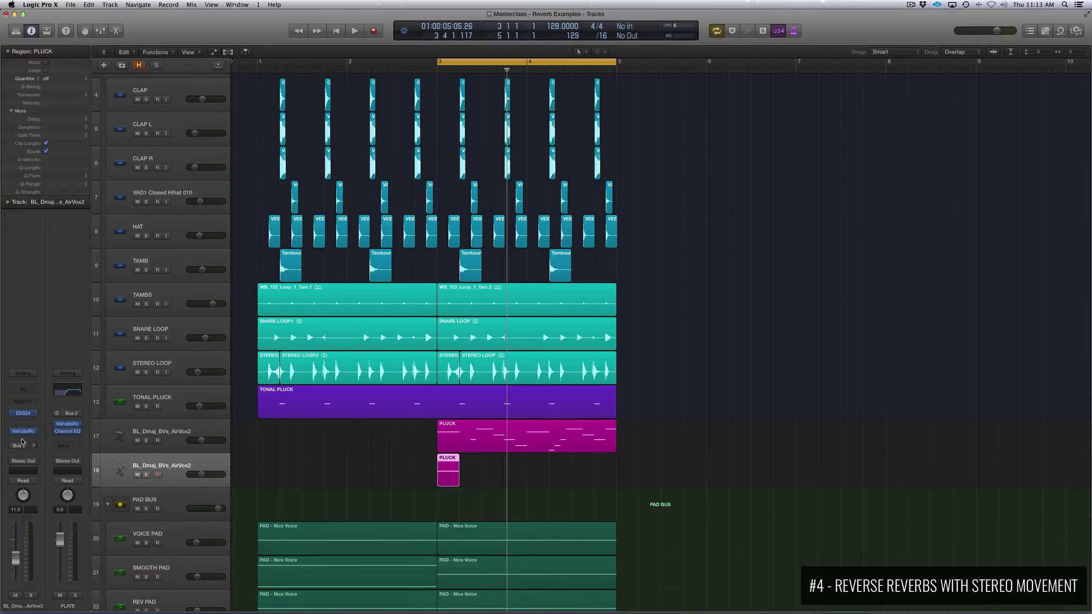
- Set the duplicate track's ValhallaRoom decay to 10.79 s and close the plug-in window
click(23, 431)
drag(158, 40, 768, 234)
drag(720, 389, 720, 369)
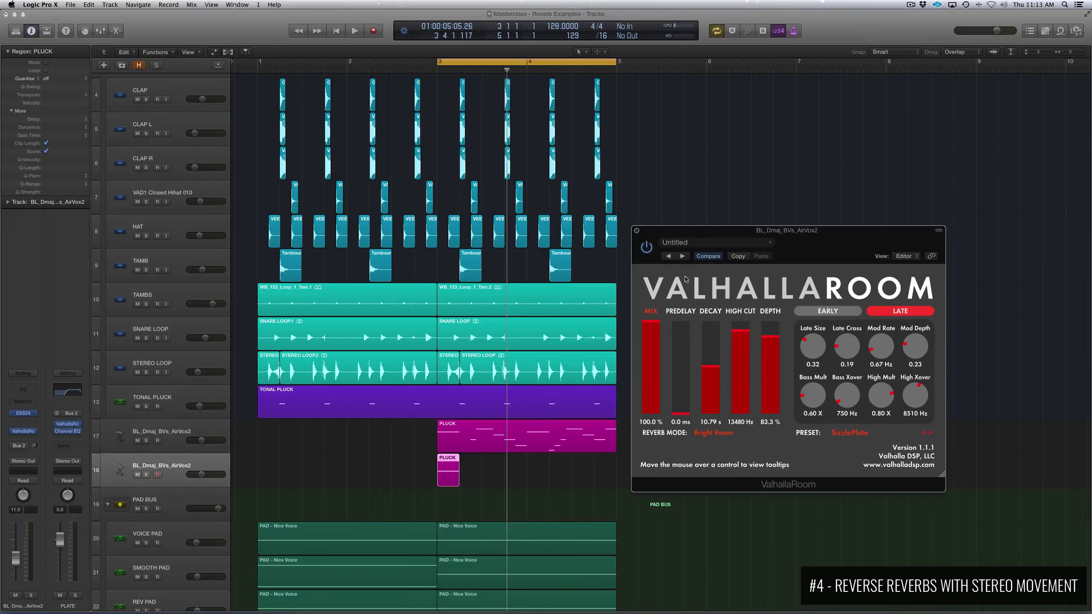
click(637, 231)
- Bounce the one-note PLUCK region in place to a new audio track
right_click(457, 477)
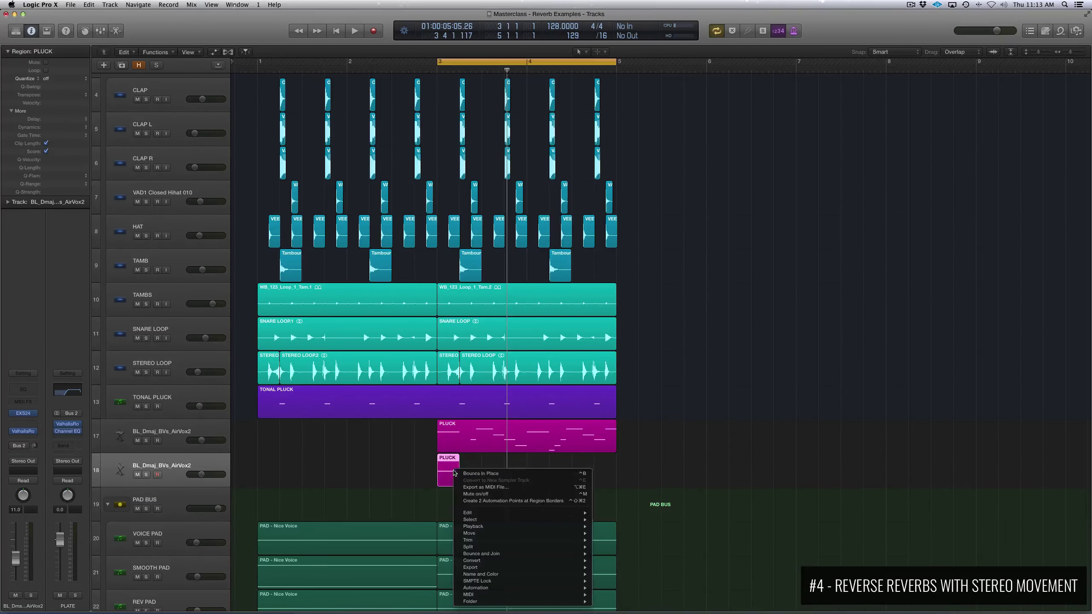
click(477, 475)
click(613, 174)
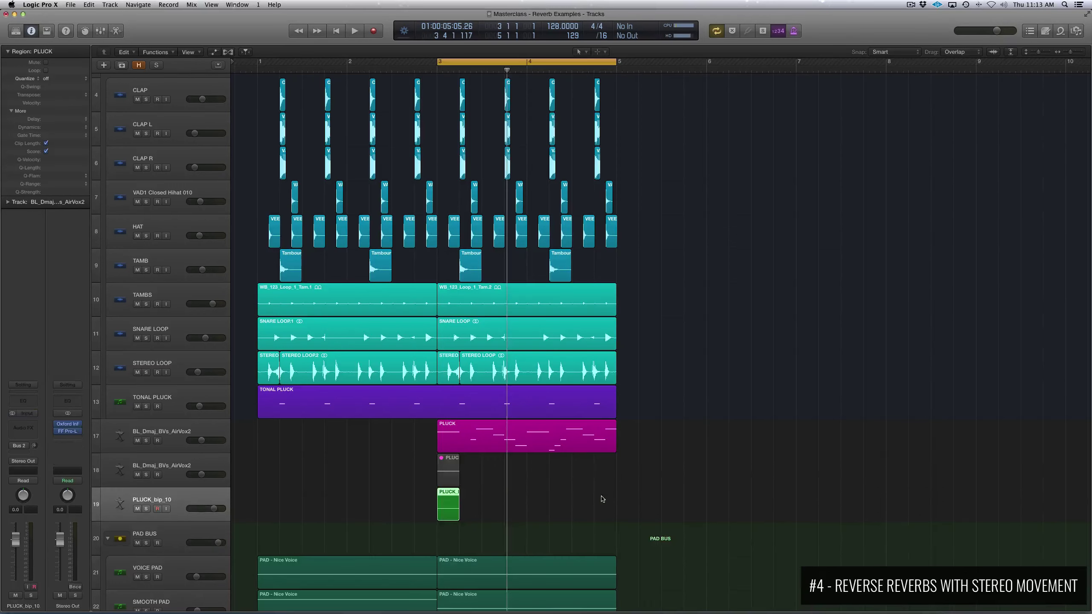
- Extend the bounced PLUCK_bip_10 region to bar 5 and trim its start to bar 3 beat 2
drag(459, 517, 616, 516)
key(z)
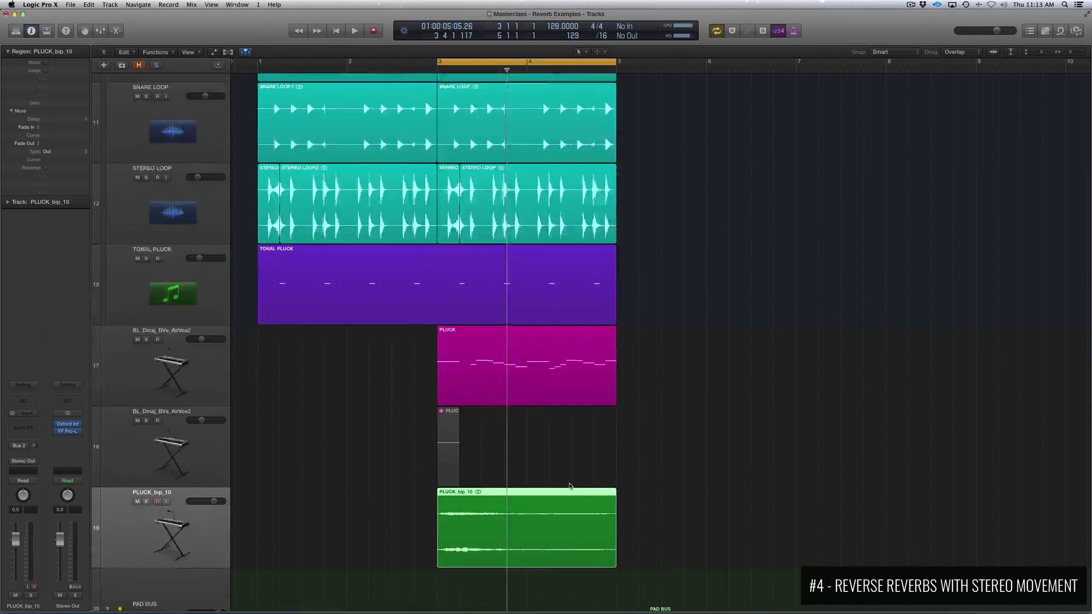
key(super+Up)
scroll(446, 428, up, 8)
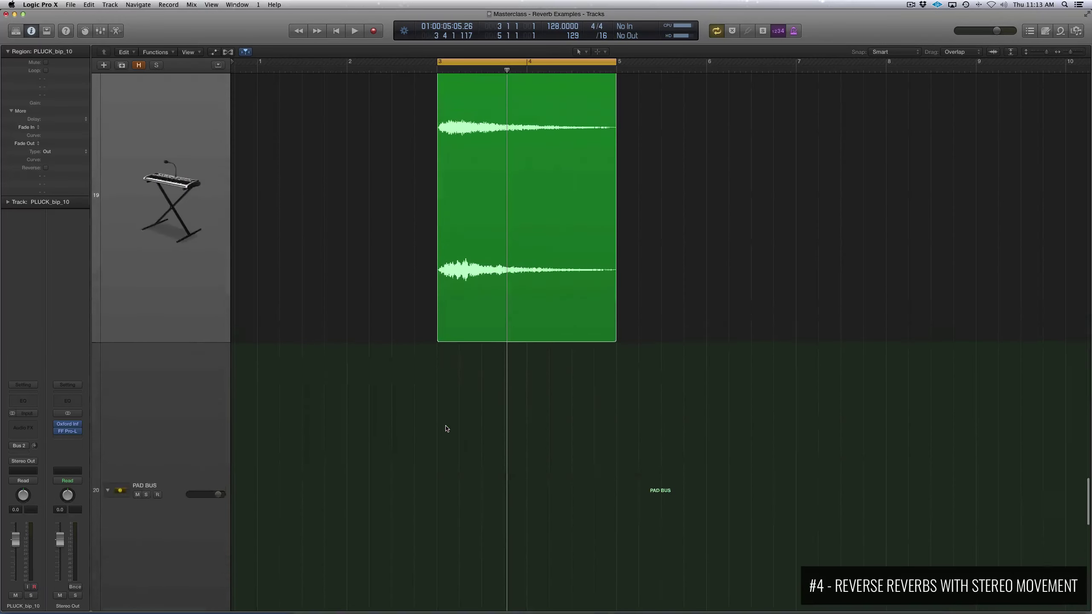
click(397, 297)
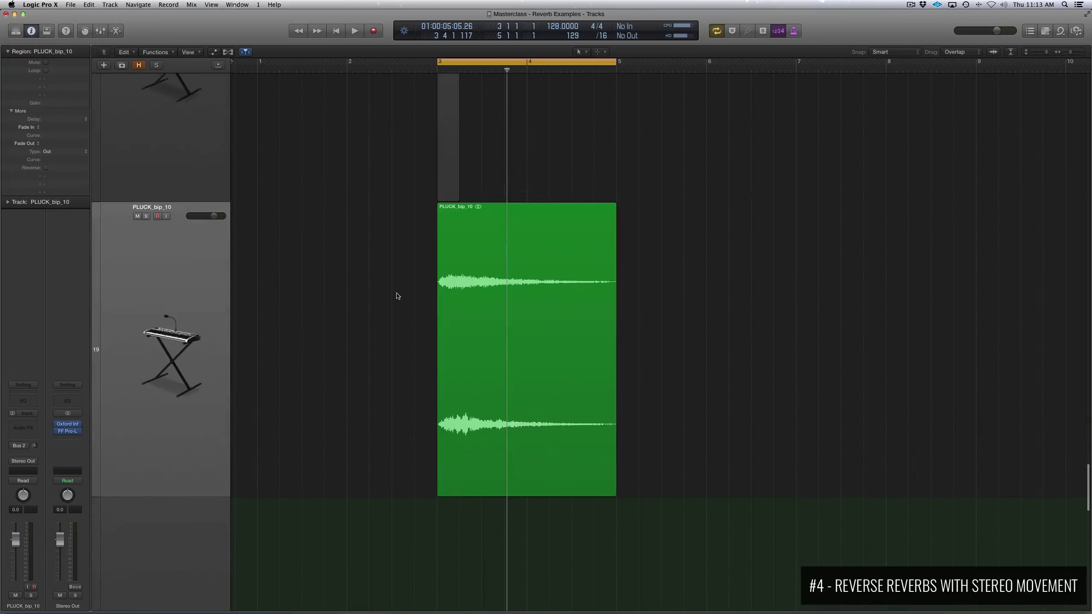
click(439, 245)
drag(437, 432, 460, 430)
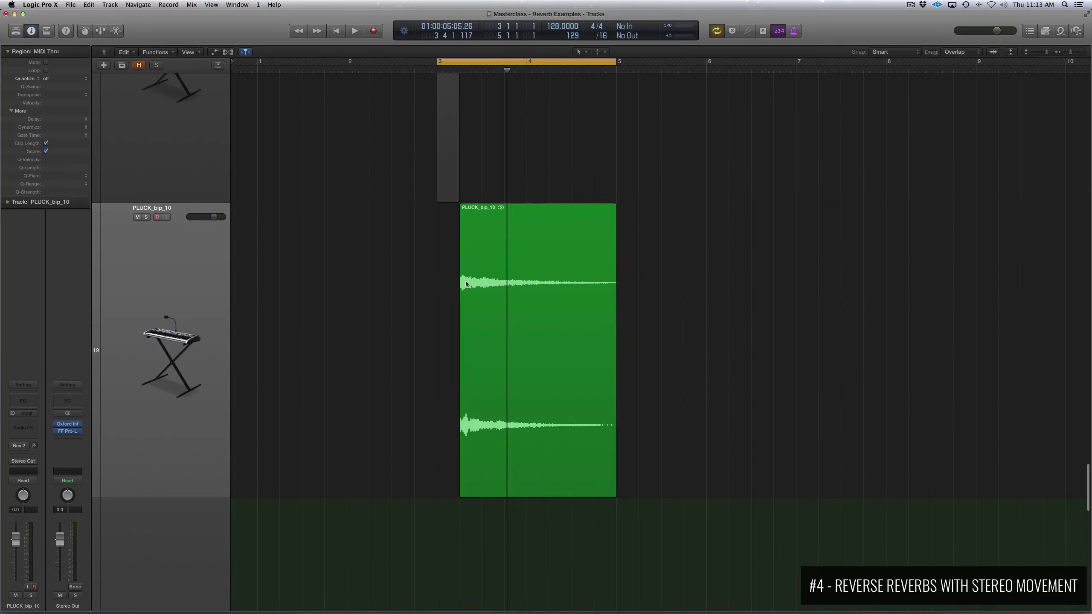
- Reverse the PLUCK_bip_10 region and move it two bars earlier so that it ends at bar 3
click(526, 250)
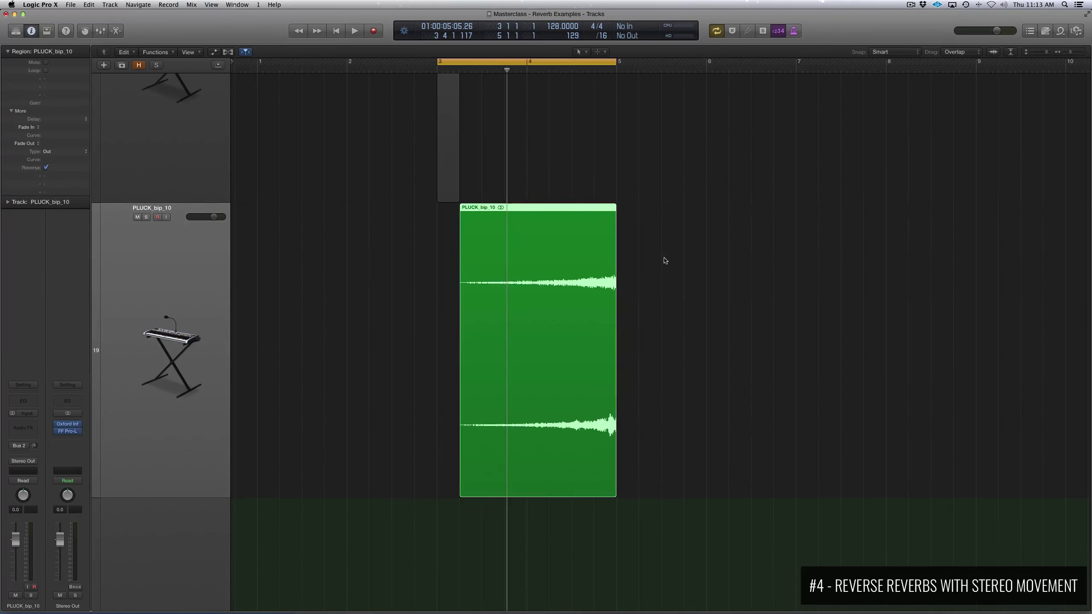
drag(594, 261, 414, 261)
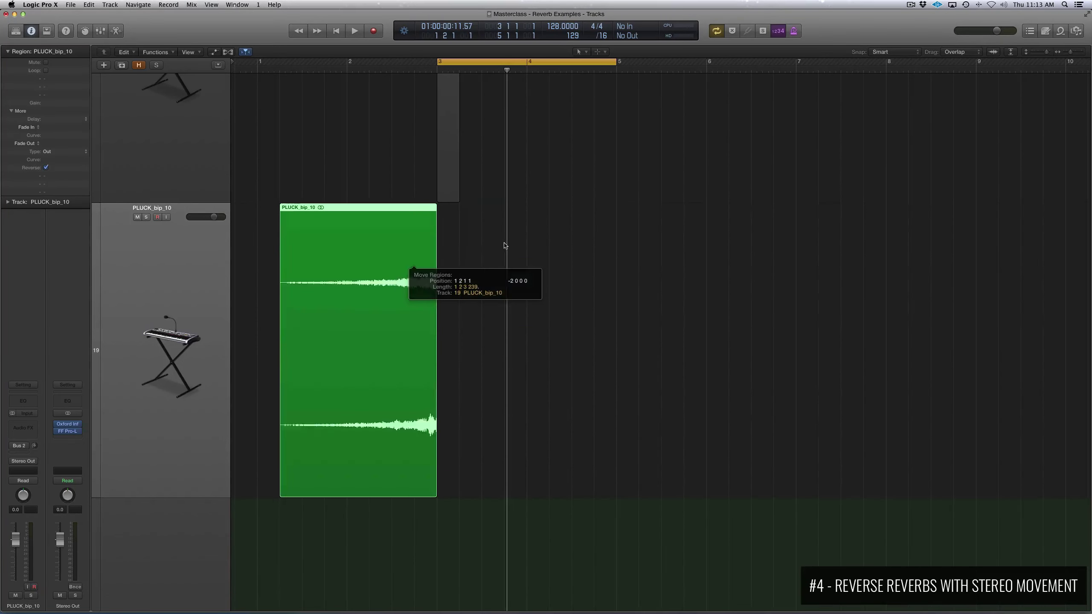
key(super+Up)
key(super+Up)
key(super+Up)
key(super+Up)
key(super+Up)
key(super+Up)
- Delete the duplicate AirVox2 sampler track that holds the muted one-note PLUCK region
click(200, 270)
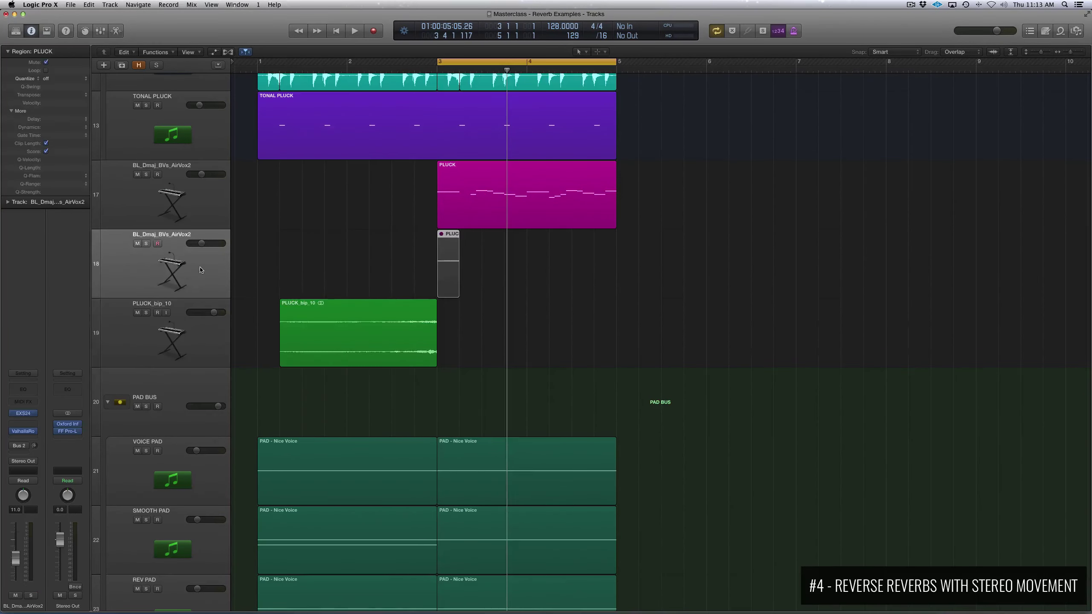
key(Delete)
key(Delete)
- Color the PLUCK and PLUCK_bip_10 regions the same magenta
drag(548, 261, 404, 236)
key(alt+c)
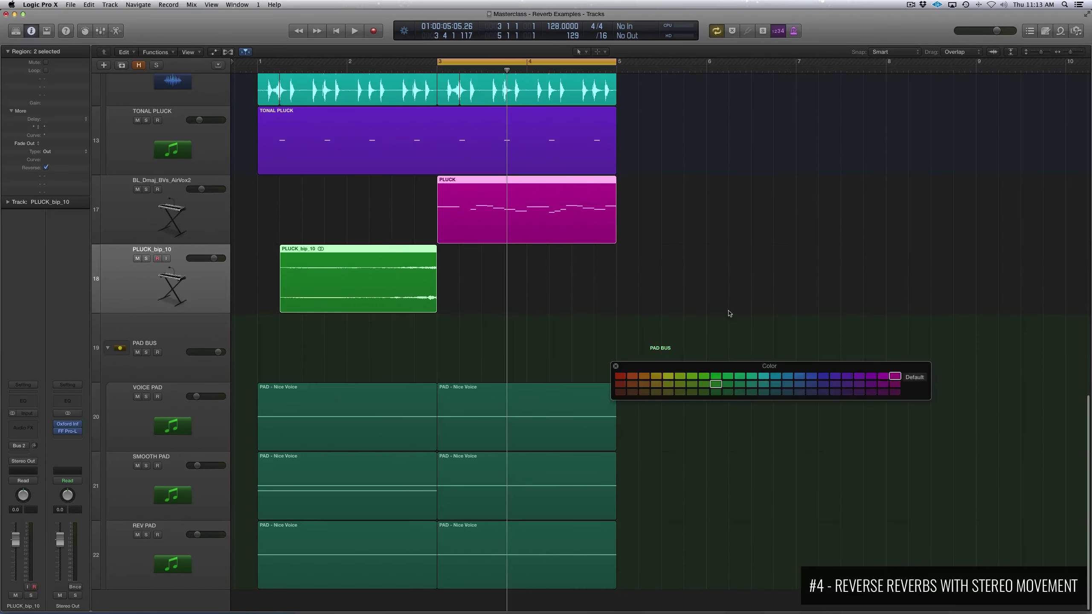
click(898, 377)
click(616, 367)
click(601, 358)
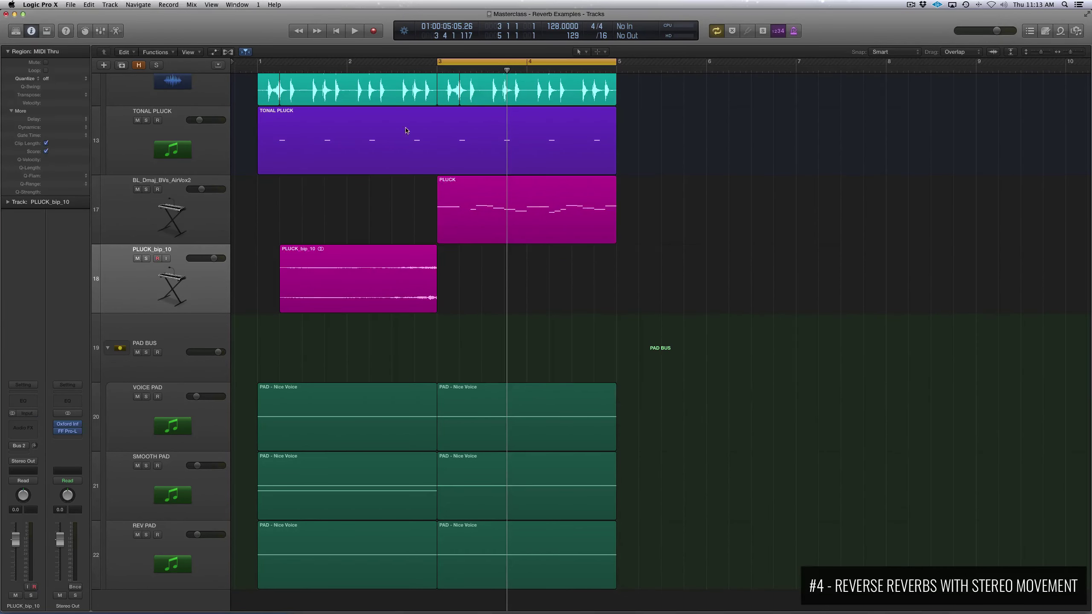
- Play from bar 2 to hear the reversed reverb swell lead into the PLUCK melody
click(347, 69)
key(space)
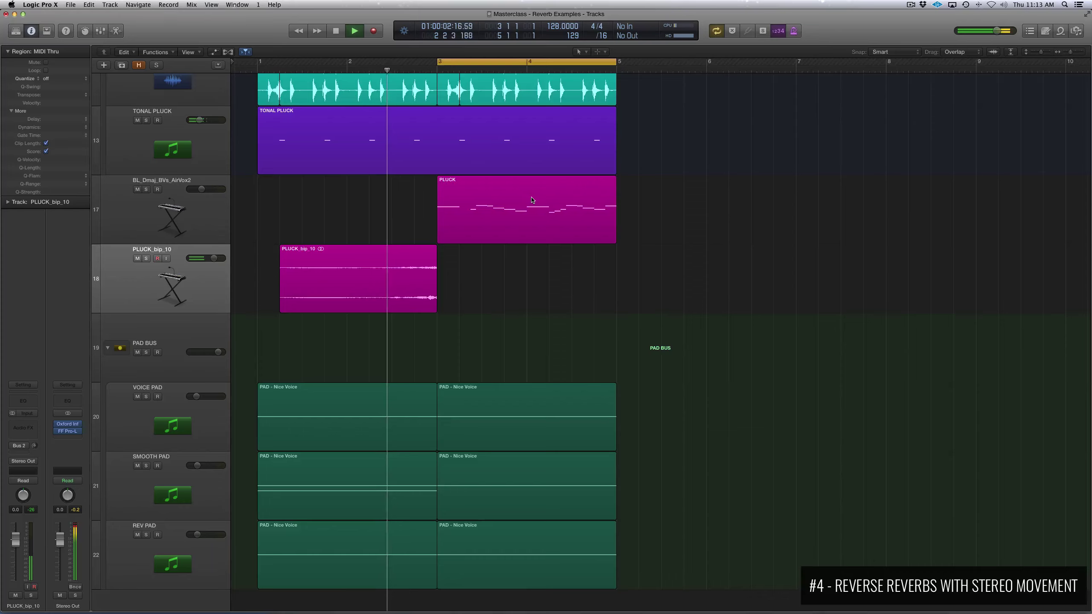
scroll(533, 200, up, 5)
scroll(444, 191, down, 5)
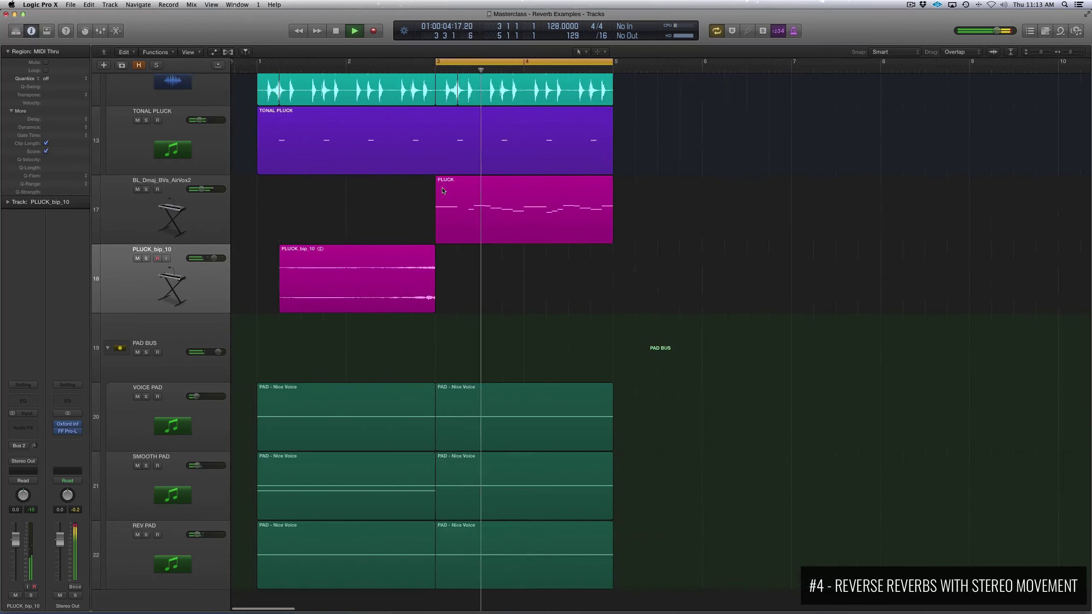
key(space)
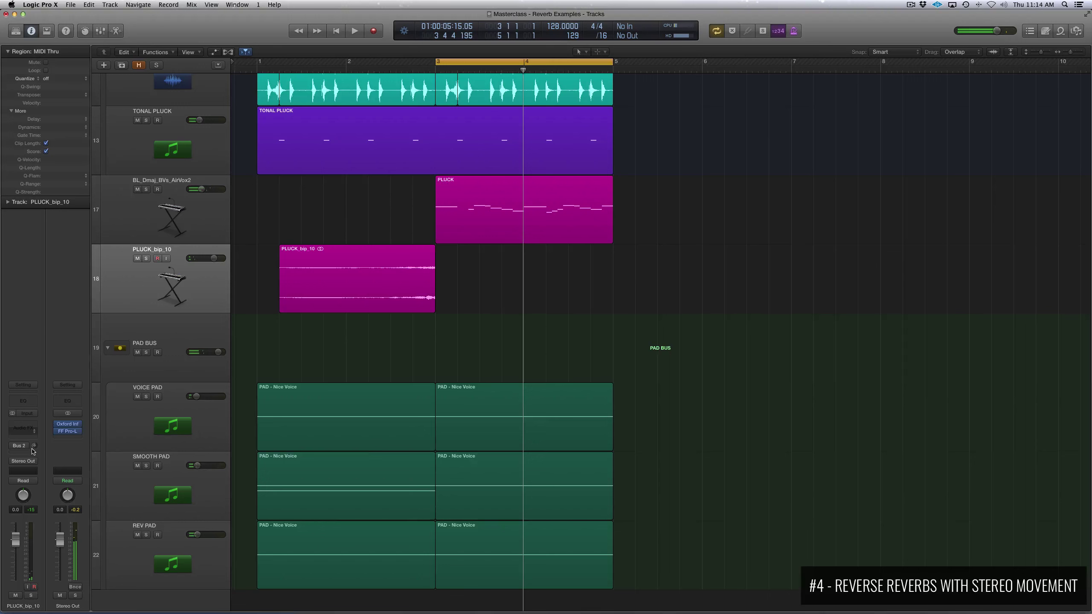
- Insert a stereo Tremolo effect on the PLUCK_bip_10 track and place its window clear of the regions
click(33, 433)
mouse_move(40, 499)
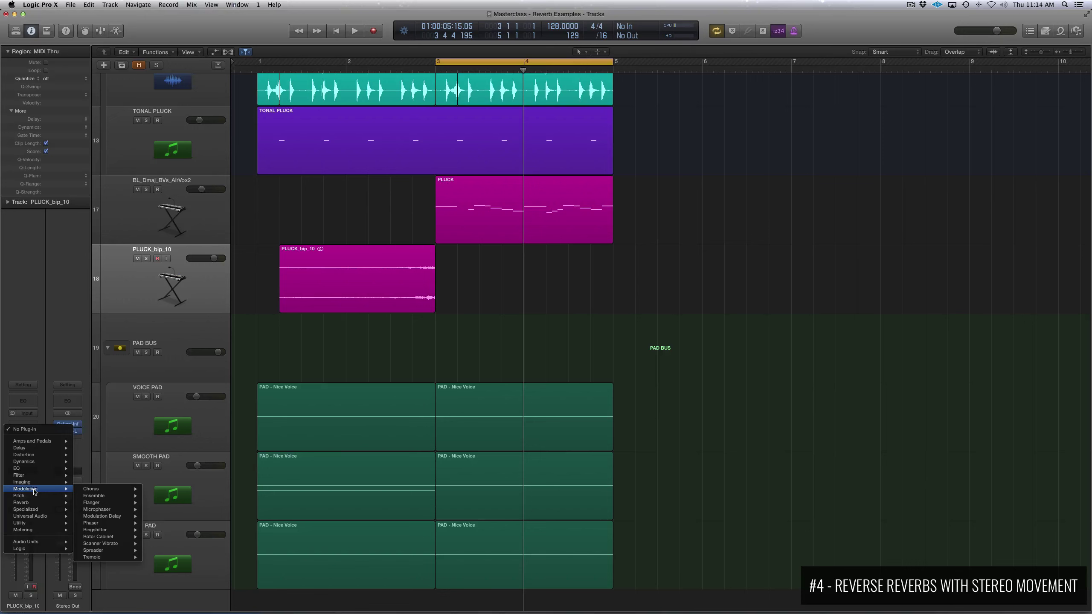
mouse_move(133, 558)
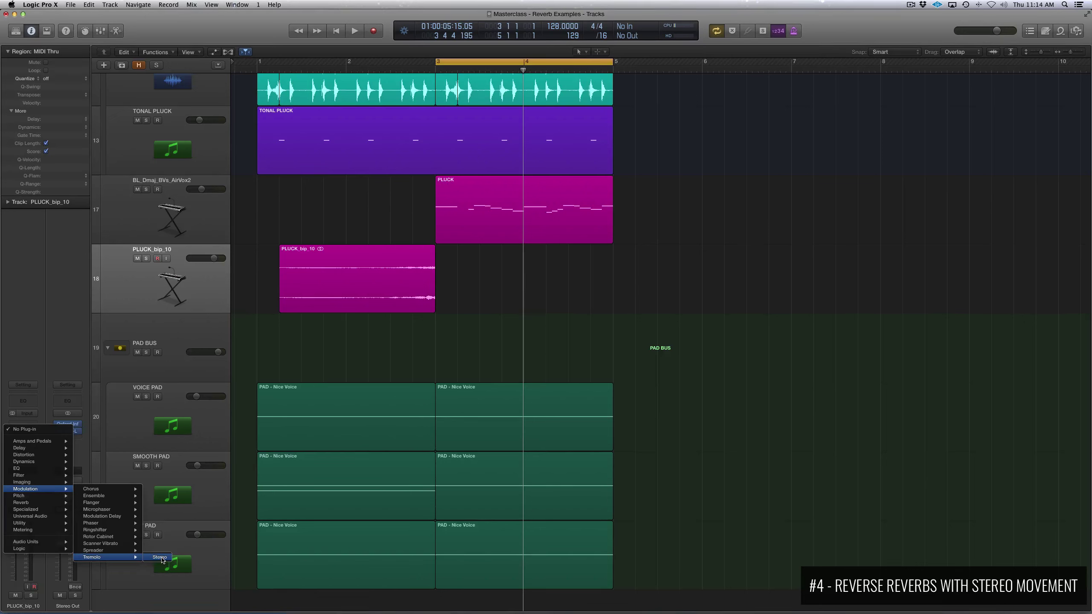
click(162, 558)
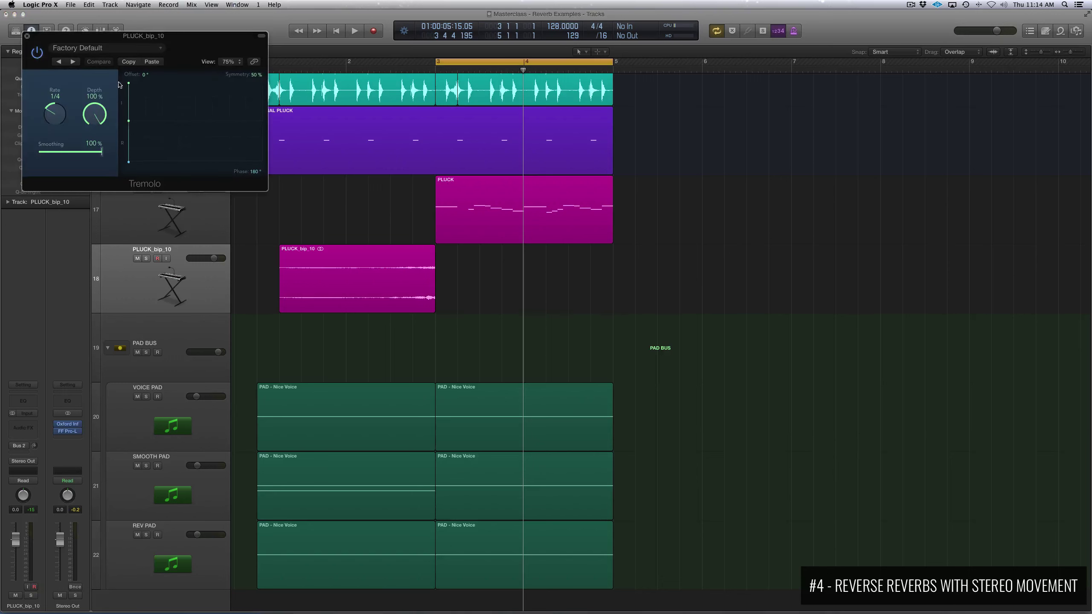
drag(139, 39, 719, 185)
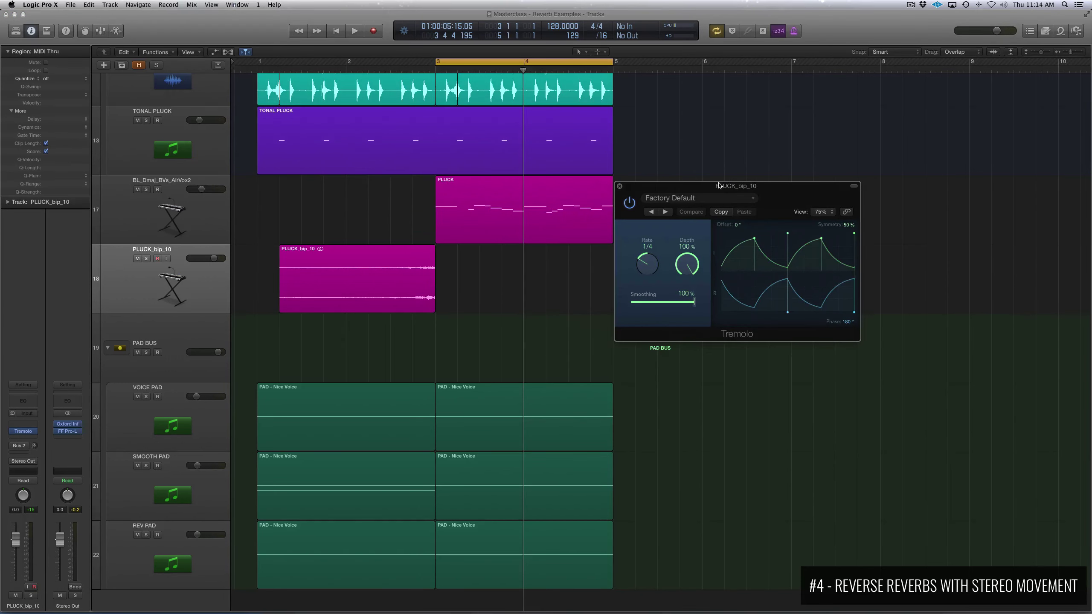
- Automate the Tremolo rate on the PLUCK_bip_10 track, ramping from 1/1 at bar 2 to 1/64 at bar 3
click(169, 271)
key(a)
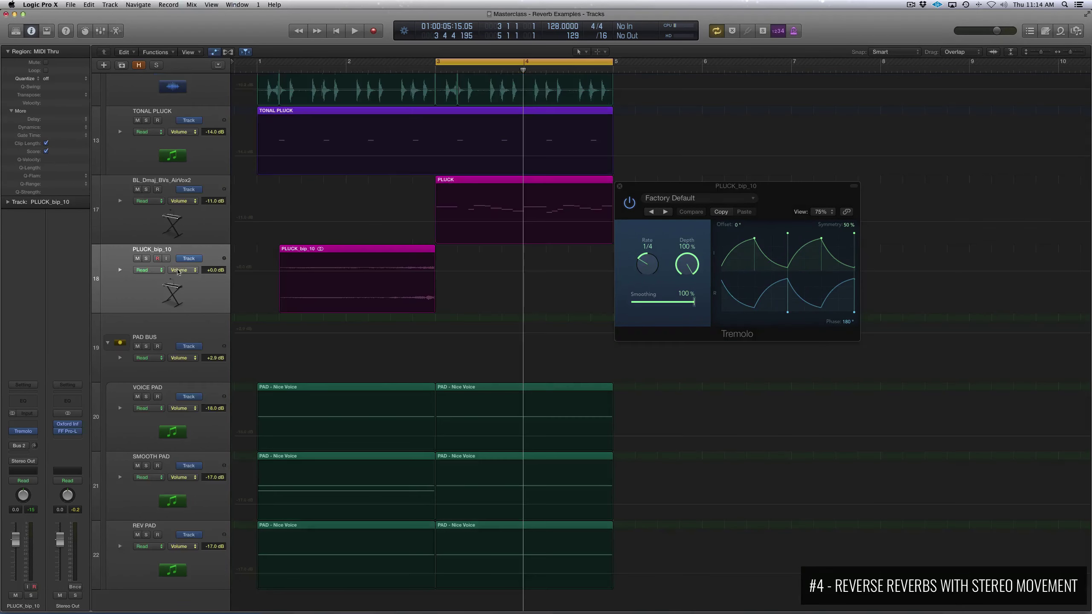
click(182, 270)
mouse_move(193, 249)
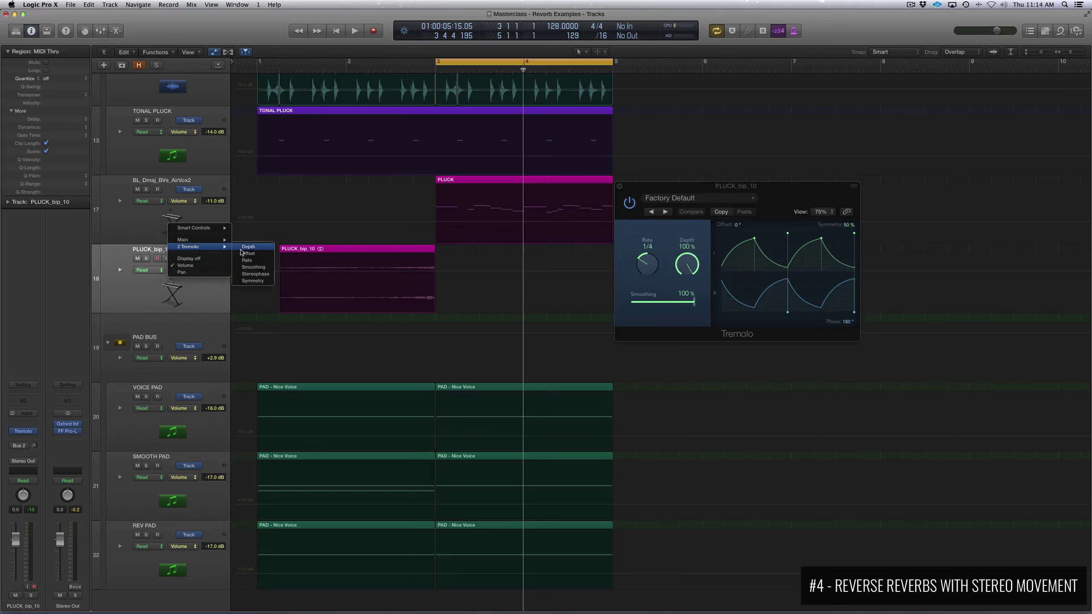
click(257, 261)
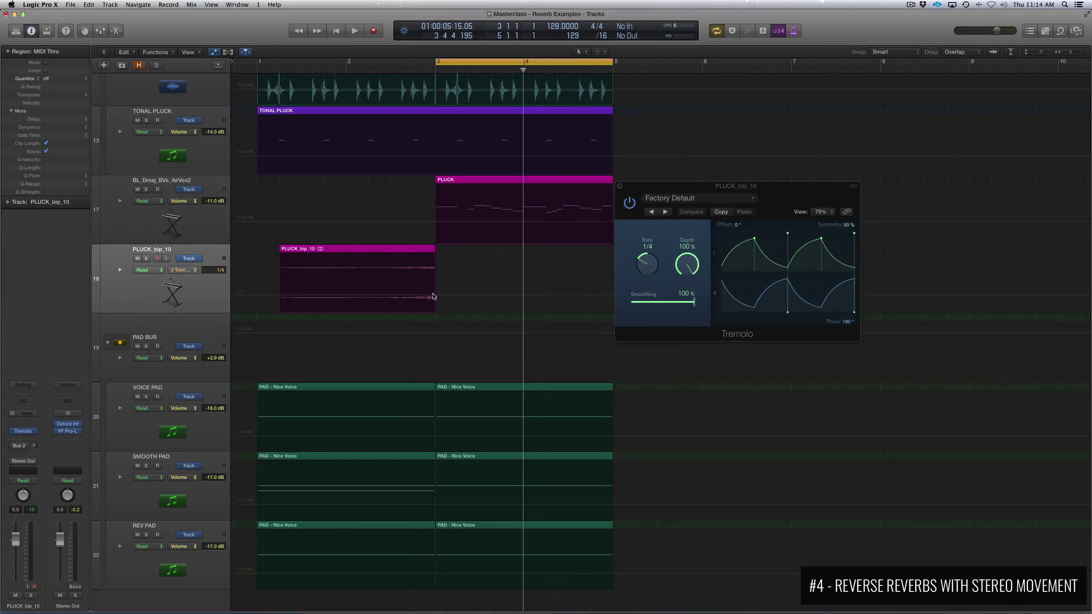
mouse_move(437, 285)
mouse_down()
mouse_move(436, 275)
mouse_move(437, 286)
mouse_up()
click(434, 286)
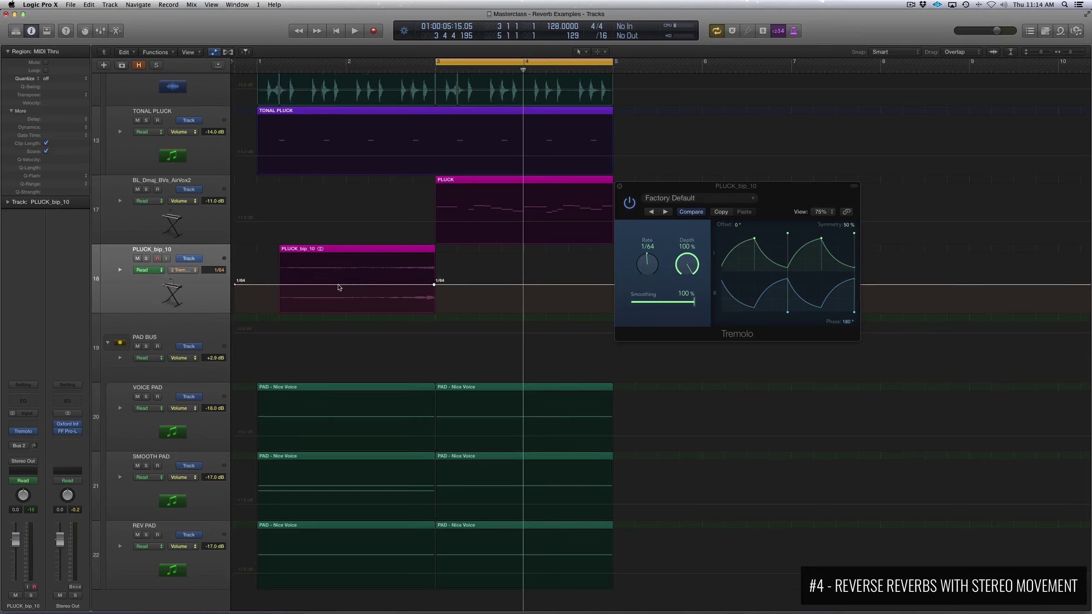
click(345, 285)
drag(336, 285, 332, 303)
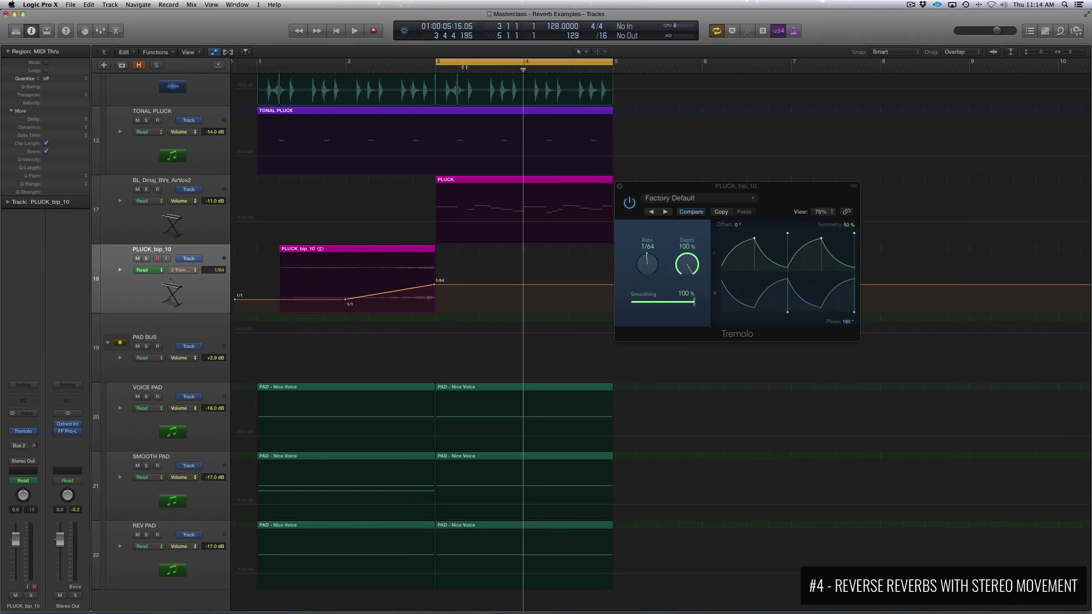
- Solo the PLUCK_bip_10 track, play it from just before bar 2 into bar 3, and unsolo it
click(146, 258)
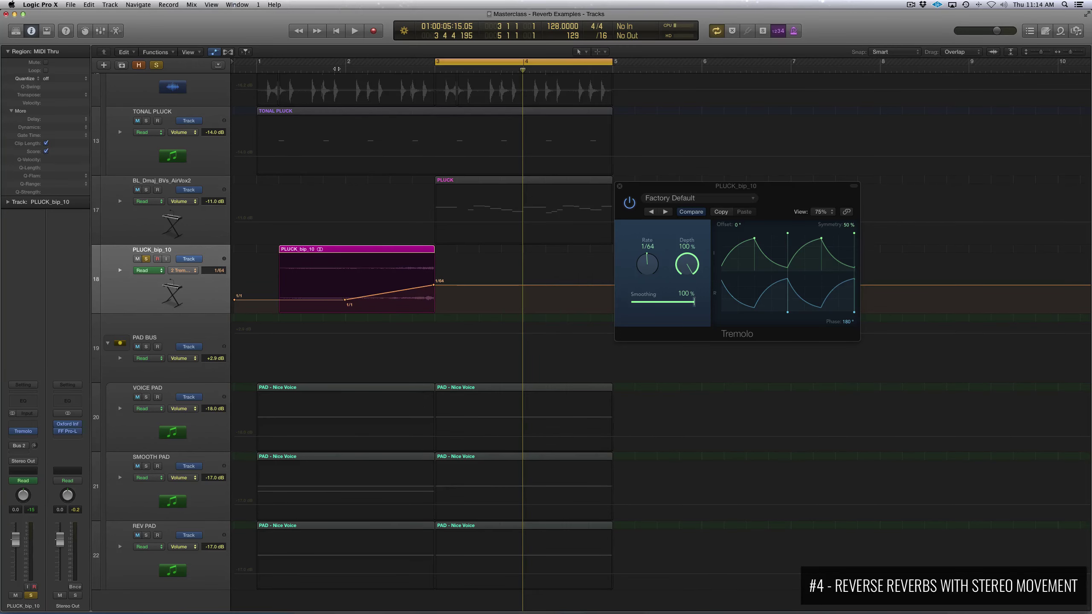
double_click(337, 69)
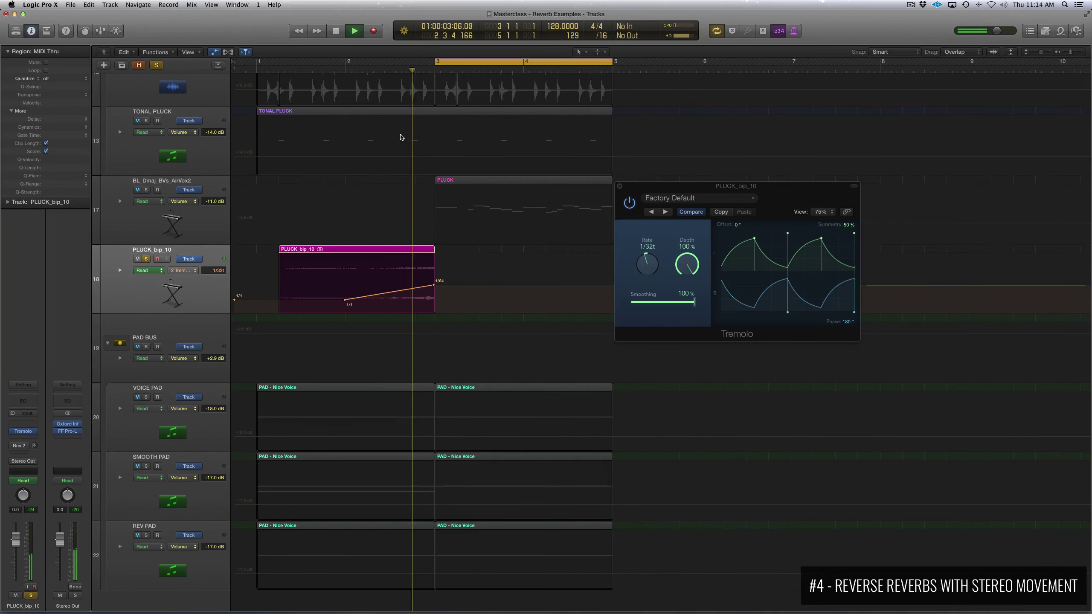
key(space)
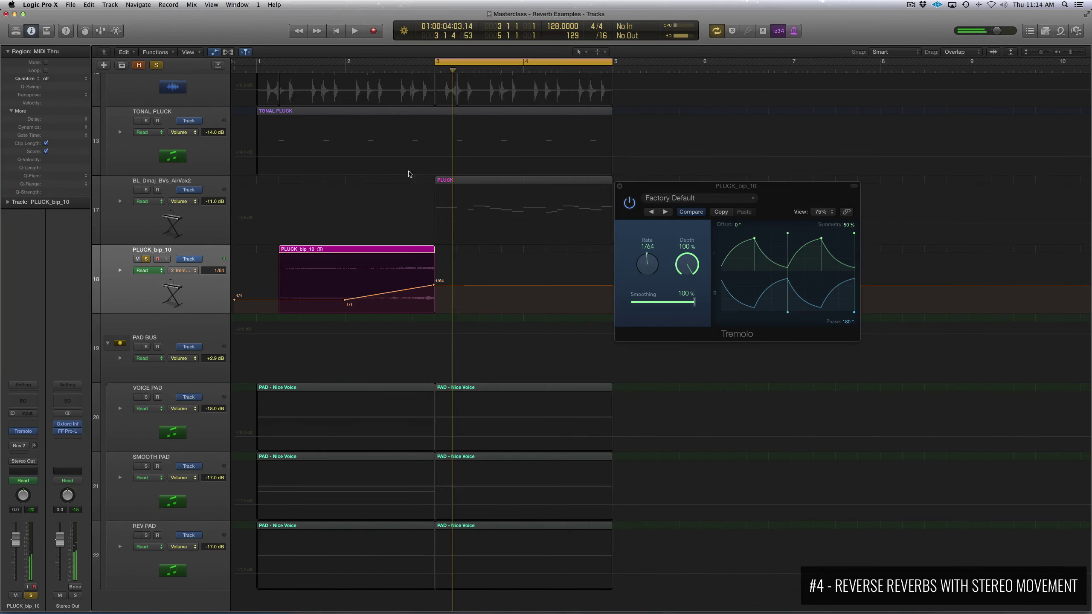
click(146, 259)
- Raise the PLUCK_bip_10 track's Bus 2 send to the plate reverb to about -17.2 dB and play the swell in context
scroll(414, 230, up, 5)
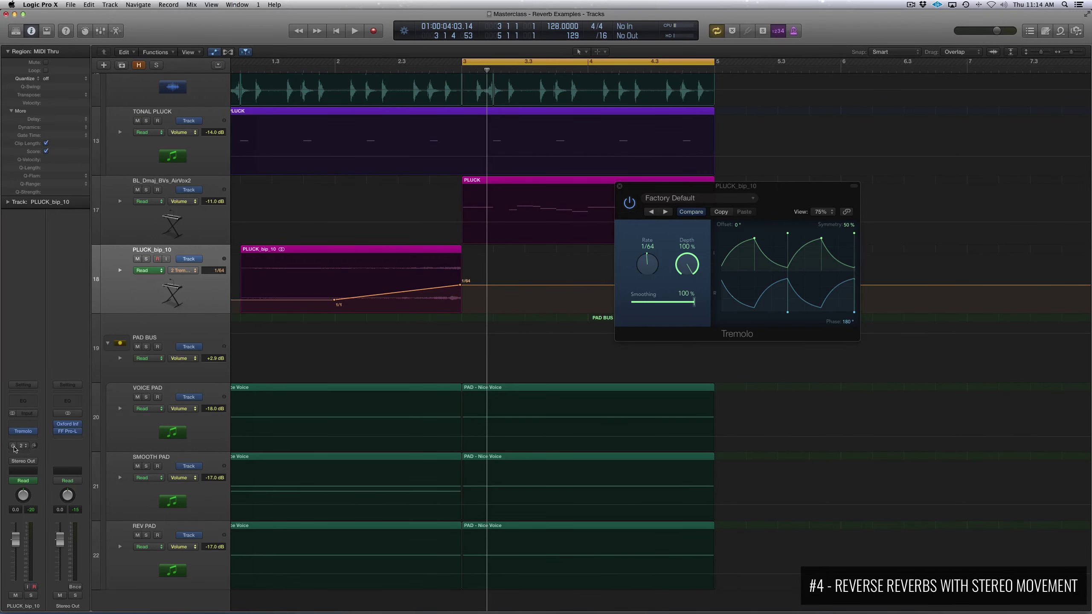
click(34, 447)
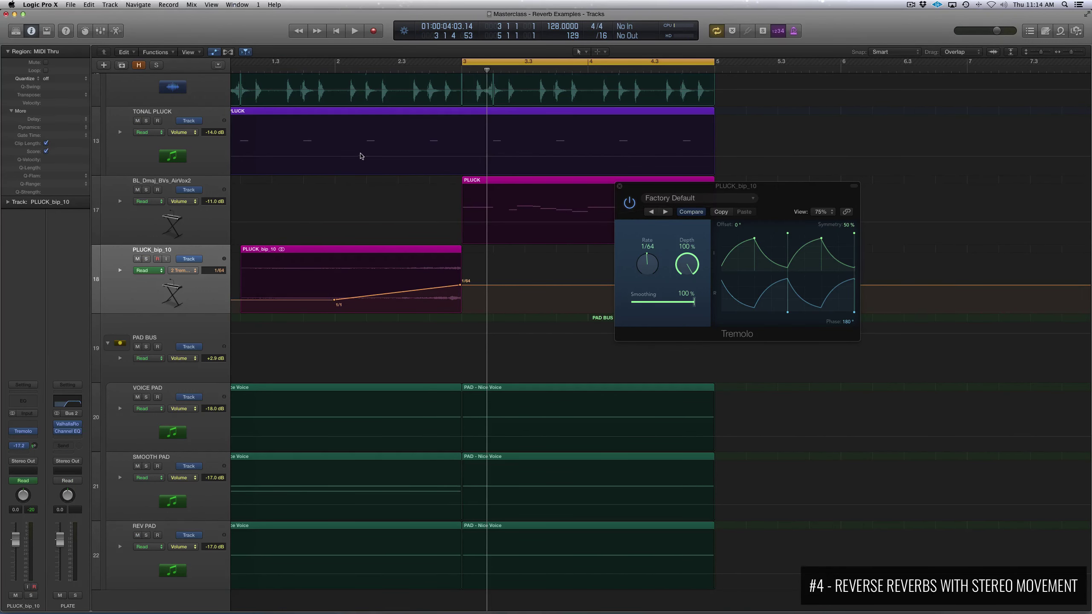
double_click(336, 80)
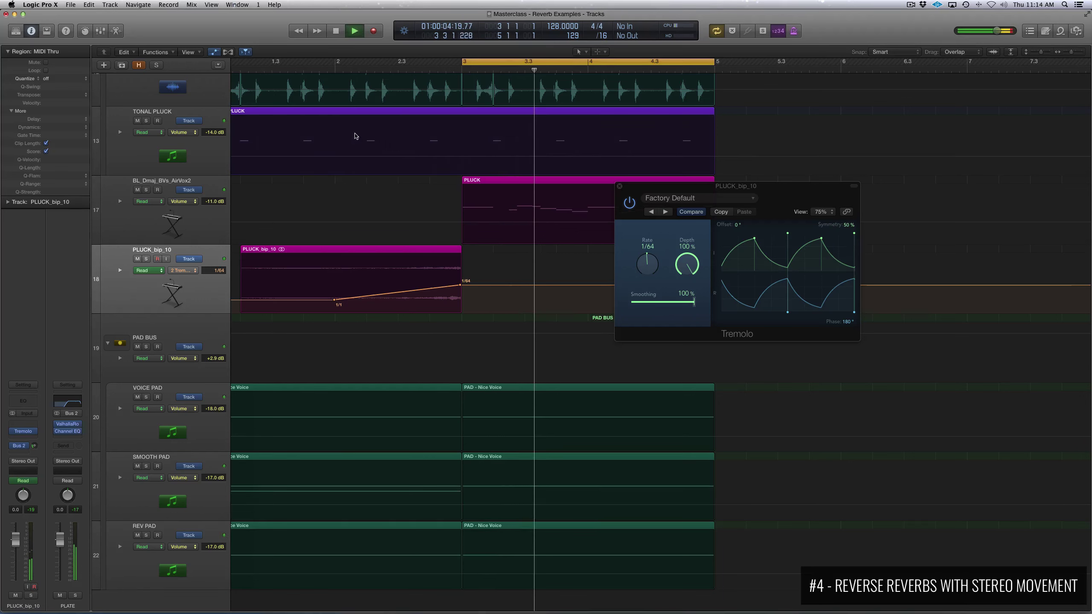
key(space)
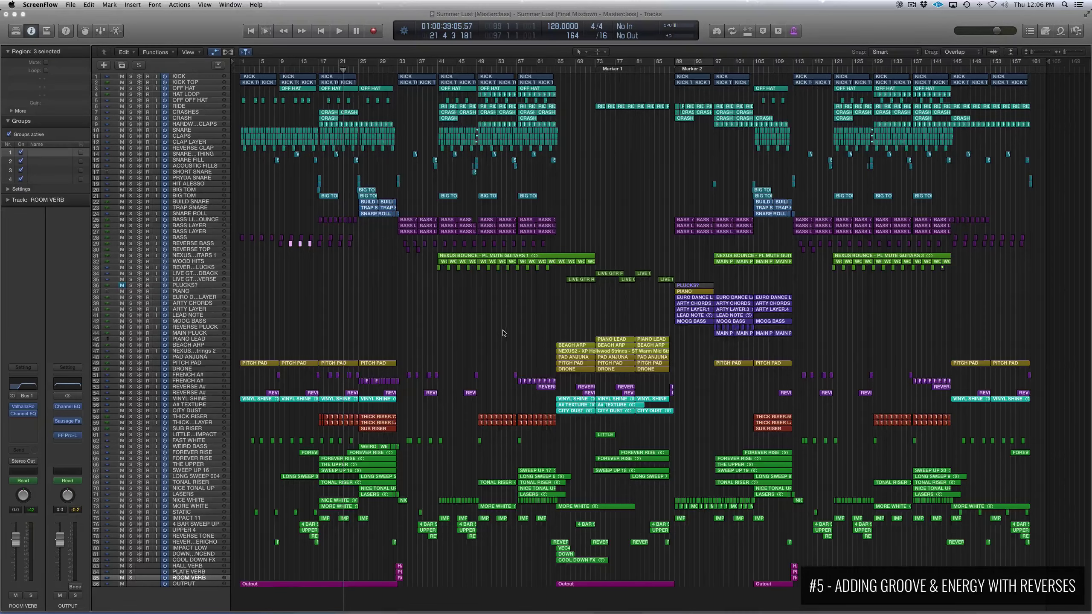
- Examine the paired BASS and REVERSE BASS regions around bar 9 of the Summer Lust arrangement
click(302, 130)
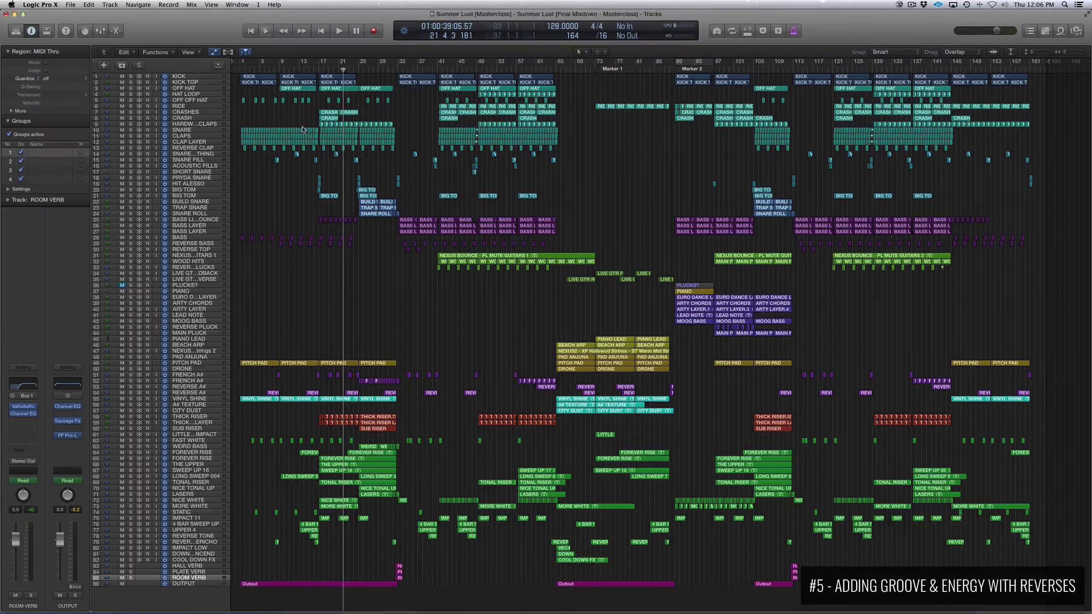
click(280, 70)
key(super+Right)
key(super+Right)
key(super+Right)
key(super+Right)
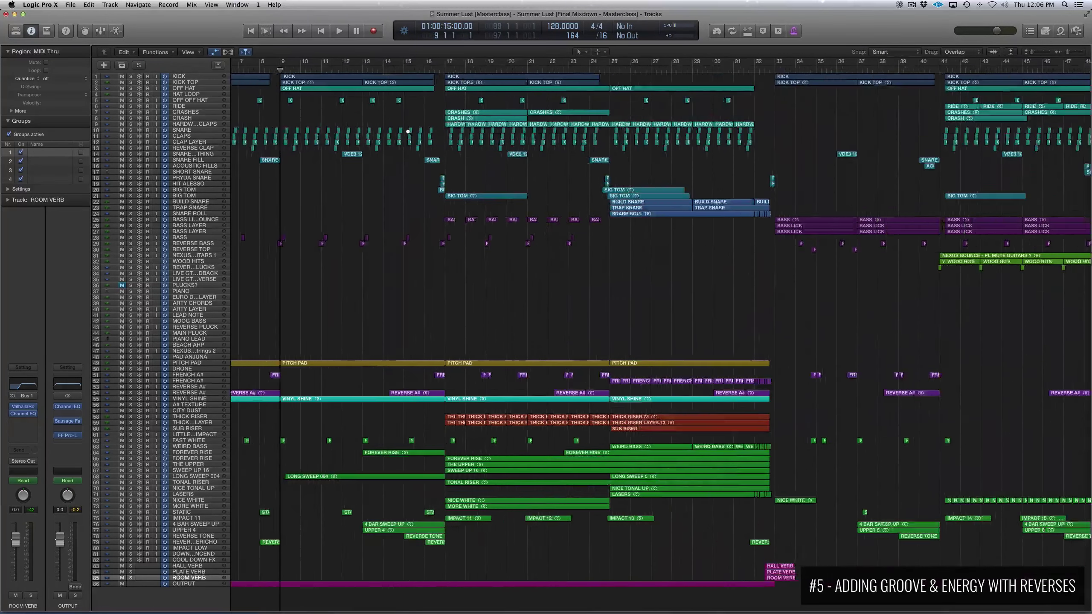
scroll(398, 161, right, 1)
key(super+Right)
drag(291, 227, 236, 255)
key(super+Down)
key(super+Down)
key(super+Down)
key(super+Down)
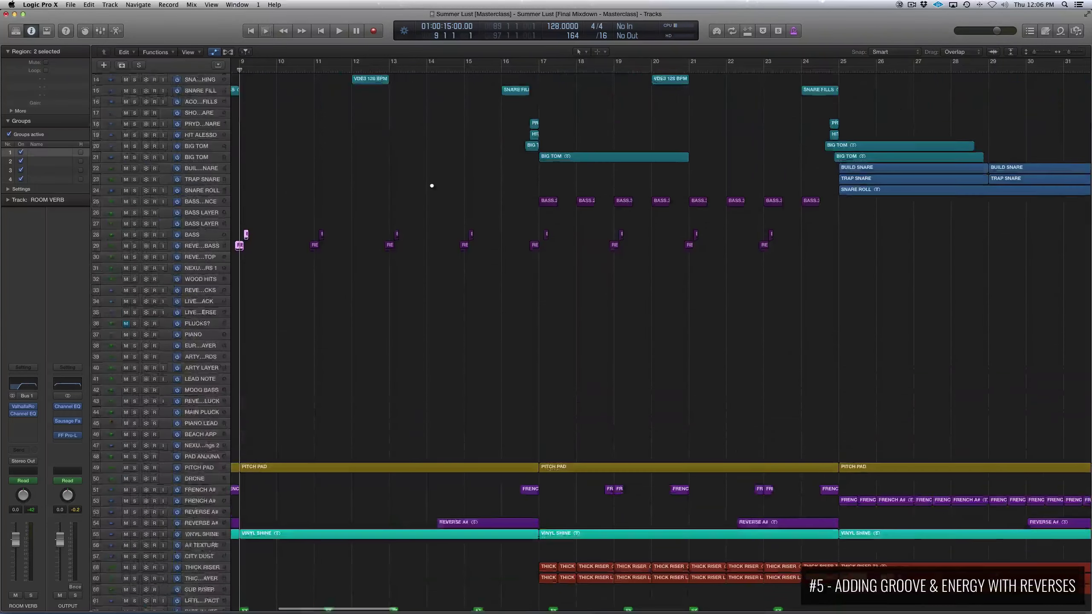
key(super+Right)
key(super+Right)
key(super+Right)
key(super+Right)
key(super+Right)
key(super+Right)
scroll(431, 186, down, 2)
key(super+Right)
scroll(433, 188, left, 4)
key(super+Down)
key(super+Down)
key(super+Down)
key(super+Down)
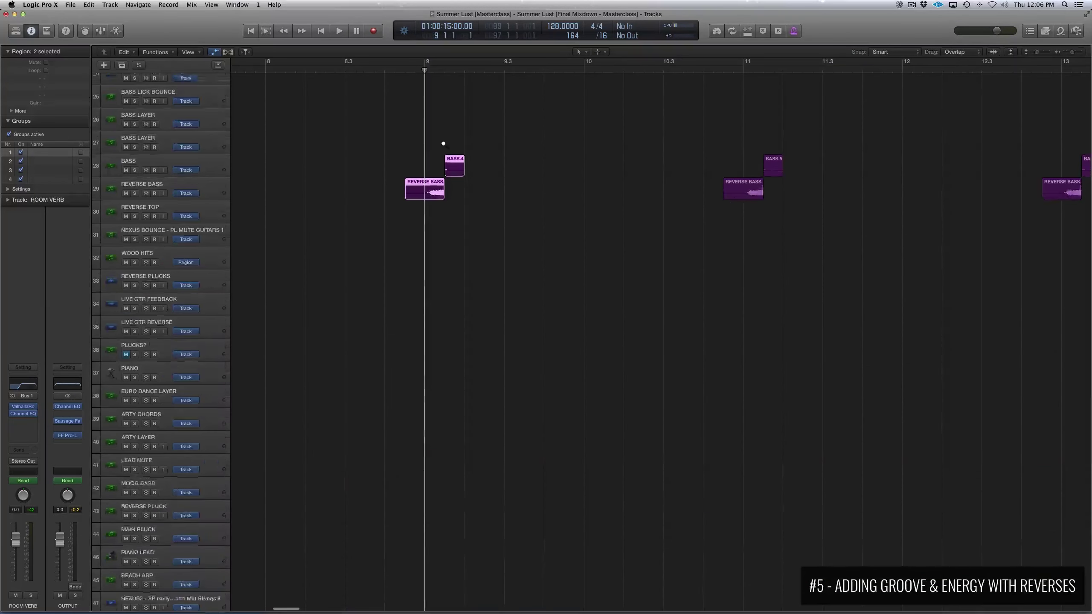
scroll(464, 165, up, 4)
key(super+Left)
click(397, 89)
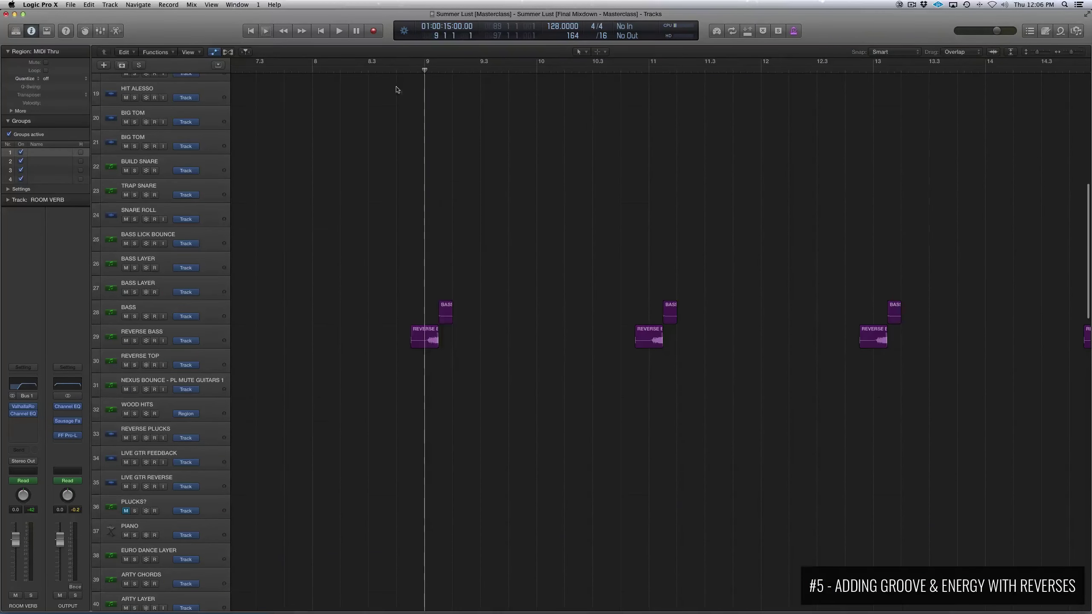
- Play from bar 8 into bar 11 to hear the reversed bass hits leading into the bass notes
click(314, 69)
key(space)
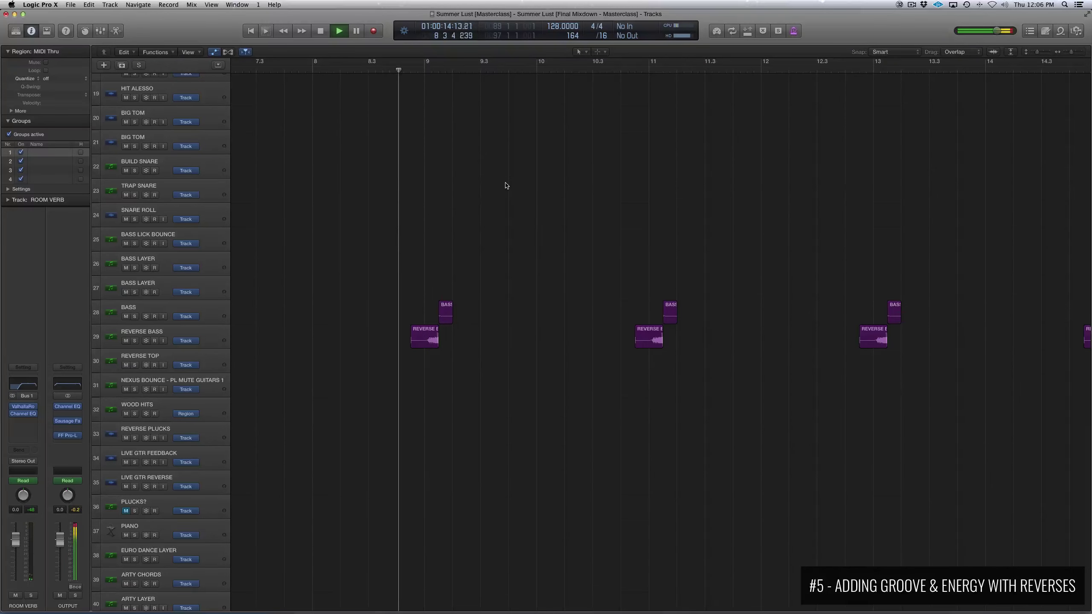
scroll(404, 222, right, 6)
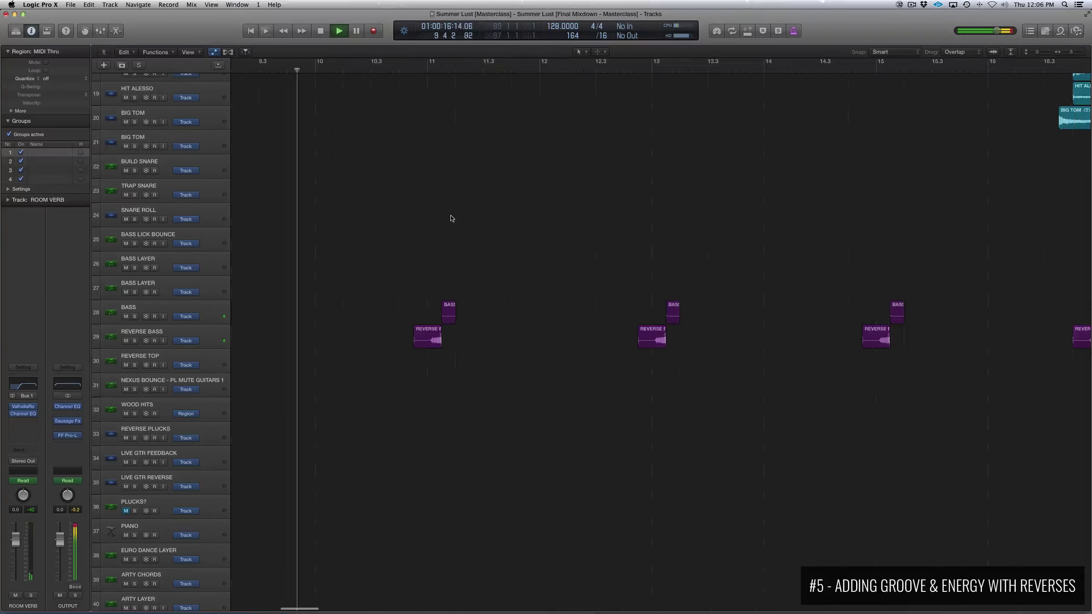
scroll(447, 217, right, 3)
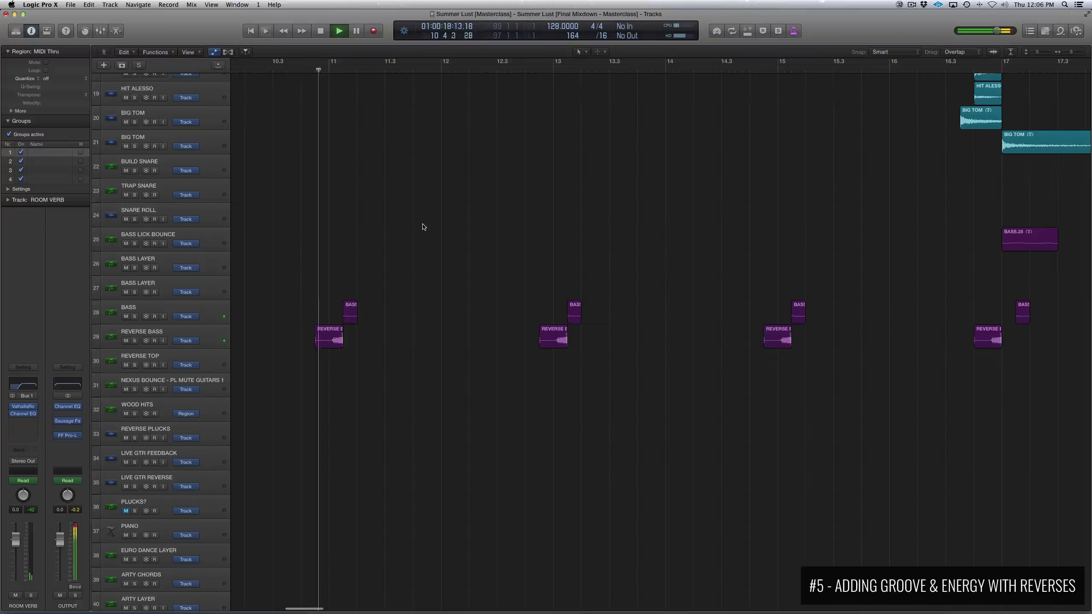
key(space)
- Mute the REVERSE BASS track, play from bar 10 beat 2 through bar 11 for comparison, and unmute it
click(126, 341)
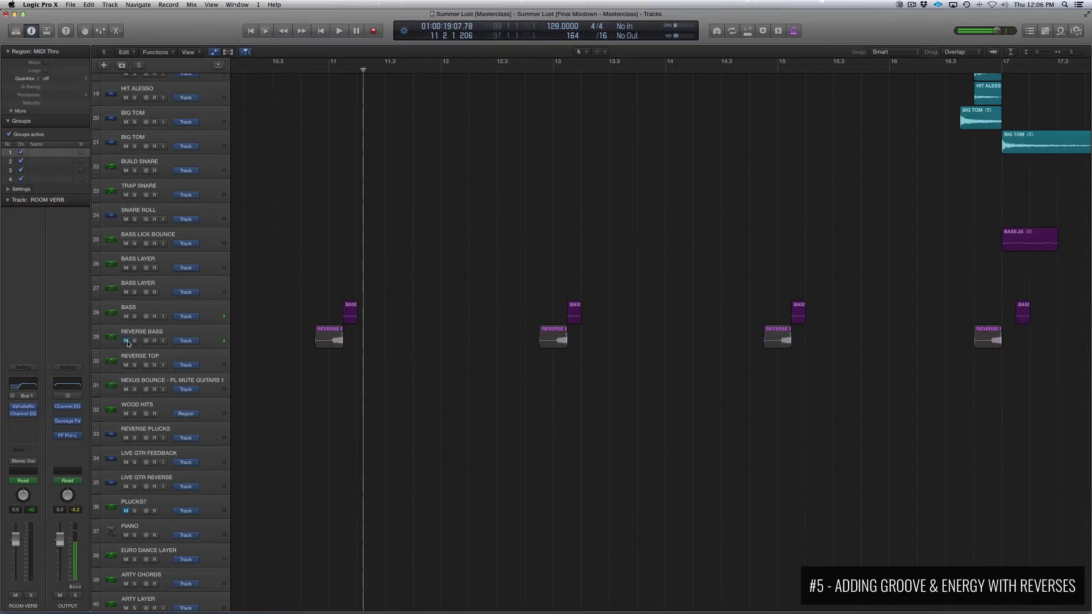
click(245, 68)
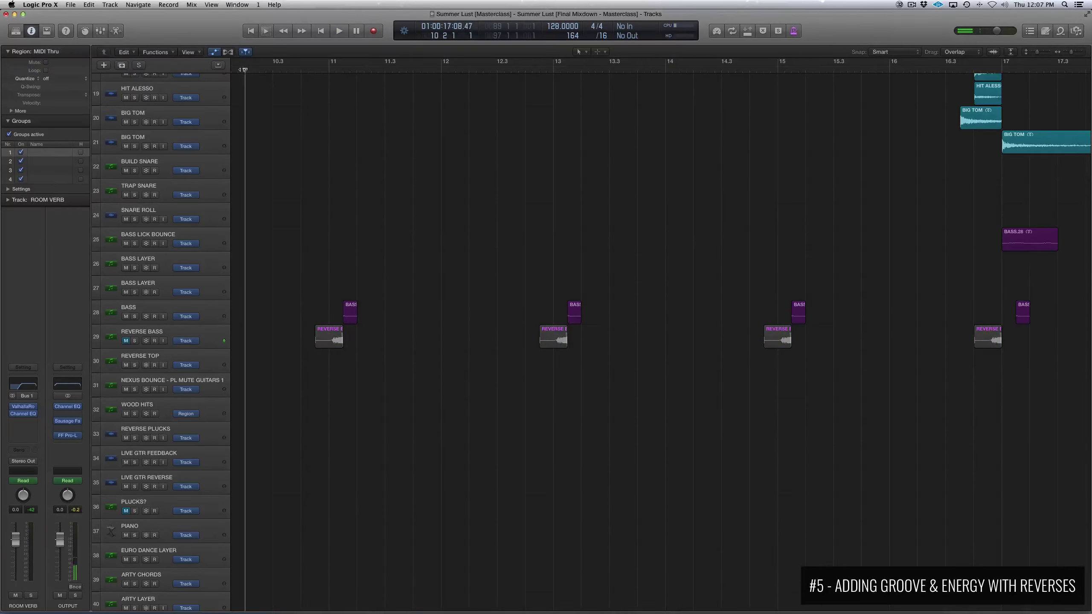
key(space)
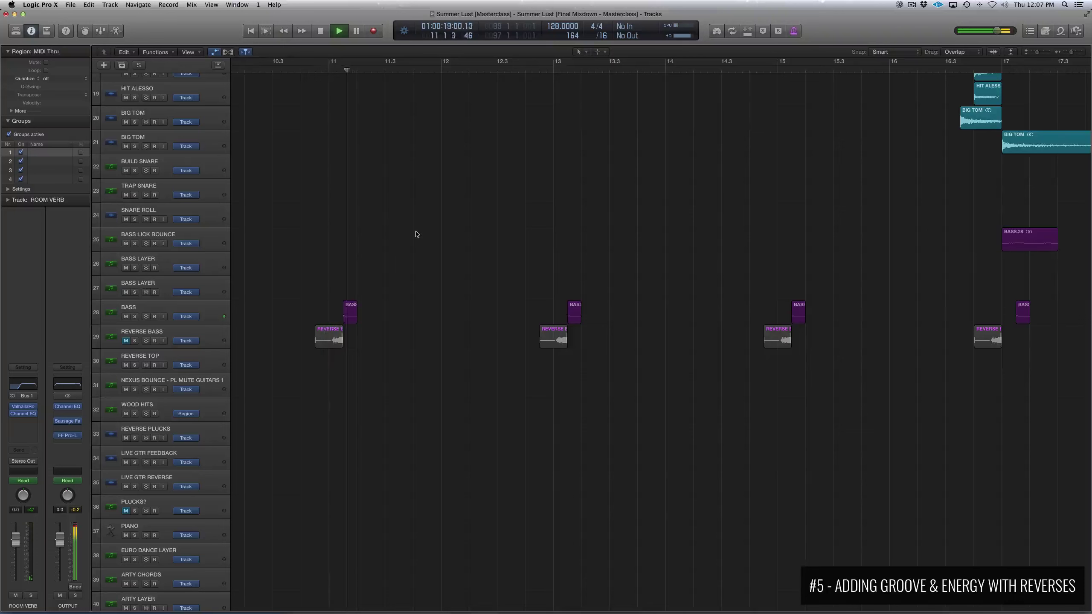
key(space)
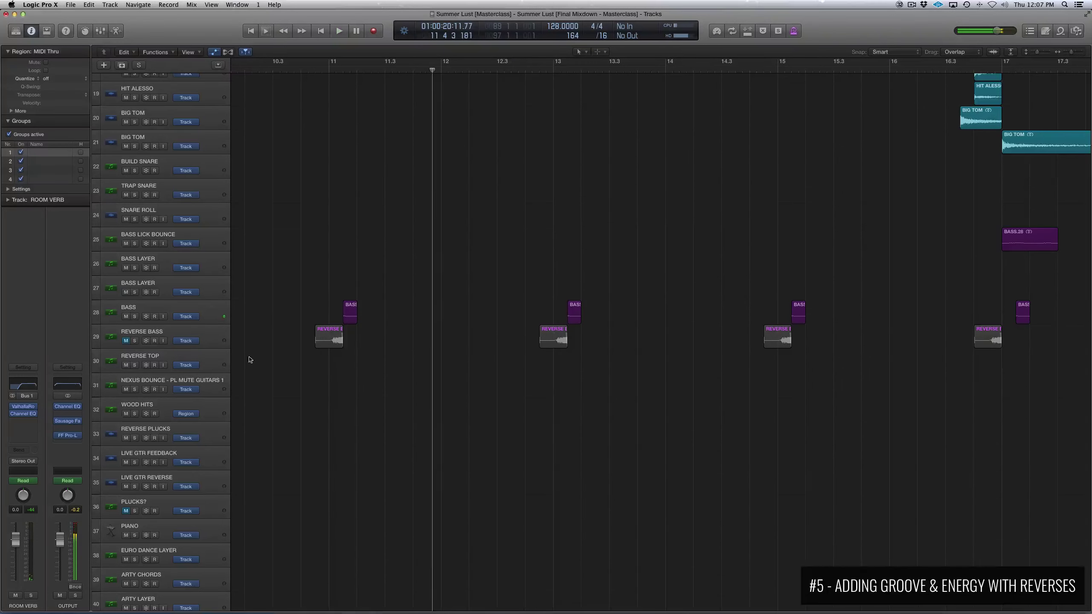
click(126, 341)
- Play the arrangement from around bar 32, leading into the bass lick section with the reversed bass and top hits
key(z)
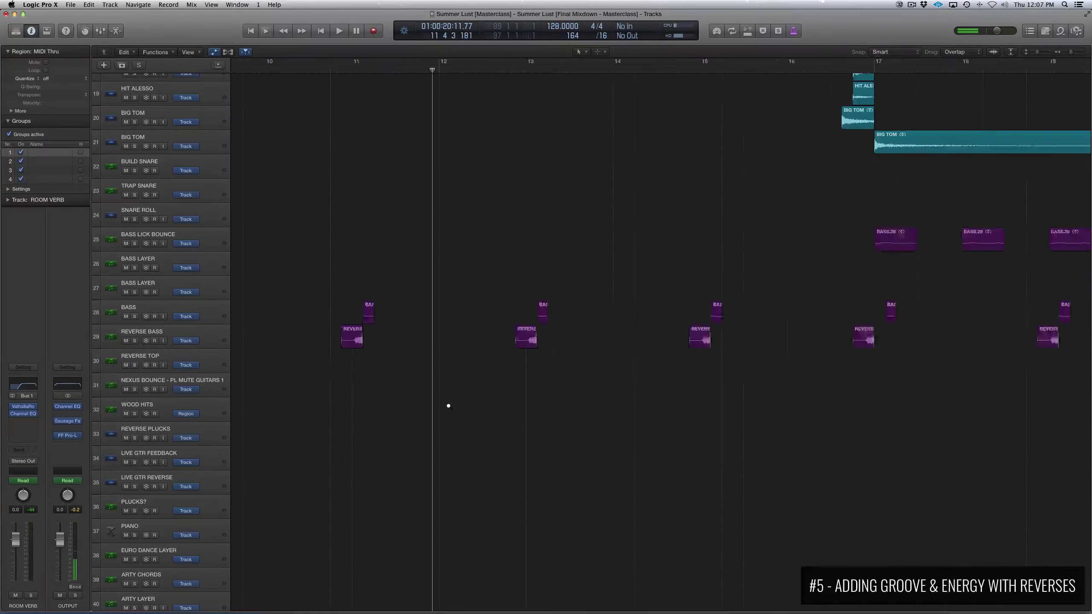
scroll(525, 358, right, 5)
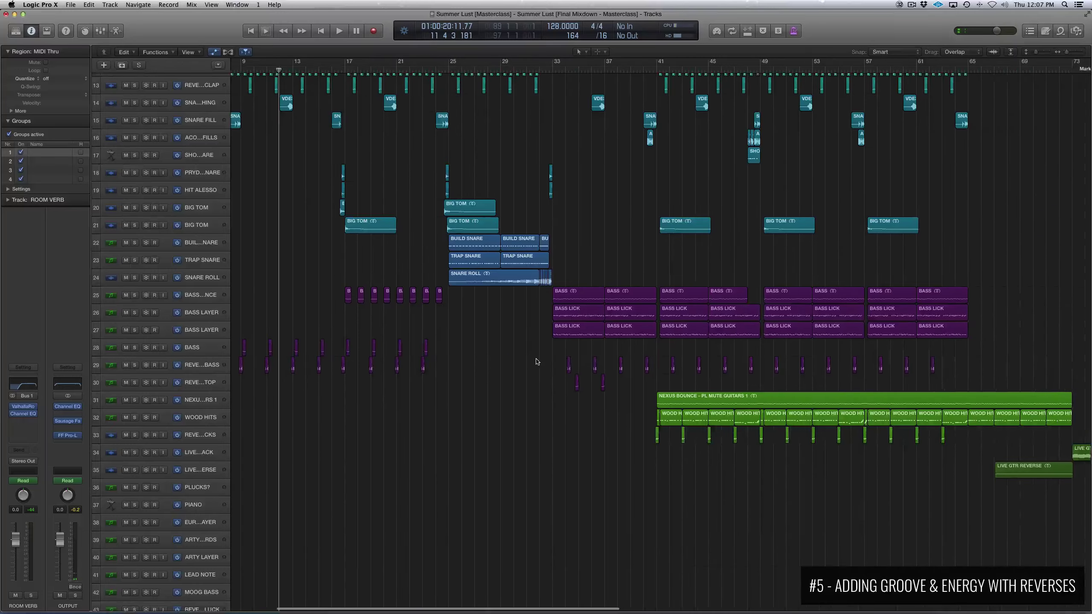
key(super+Up)
key(super+Up)
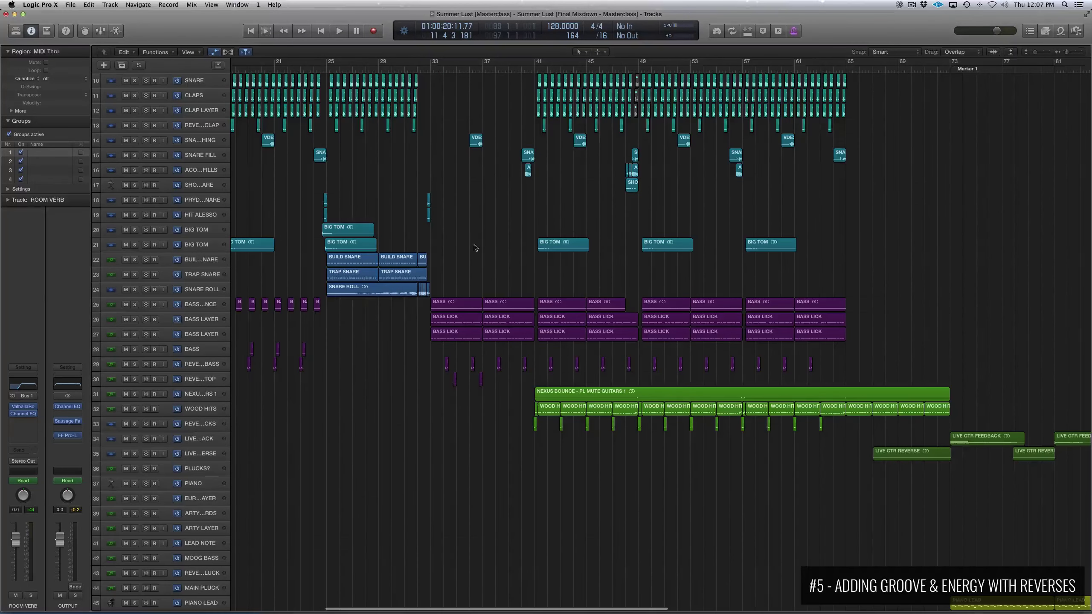
key(space)
key(super+Right)
key(super+Right)
key(super+Right)
key(super+Right)
key(super+Right)
key(super+Right)
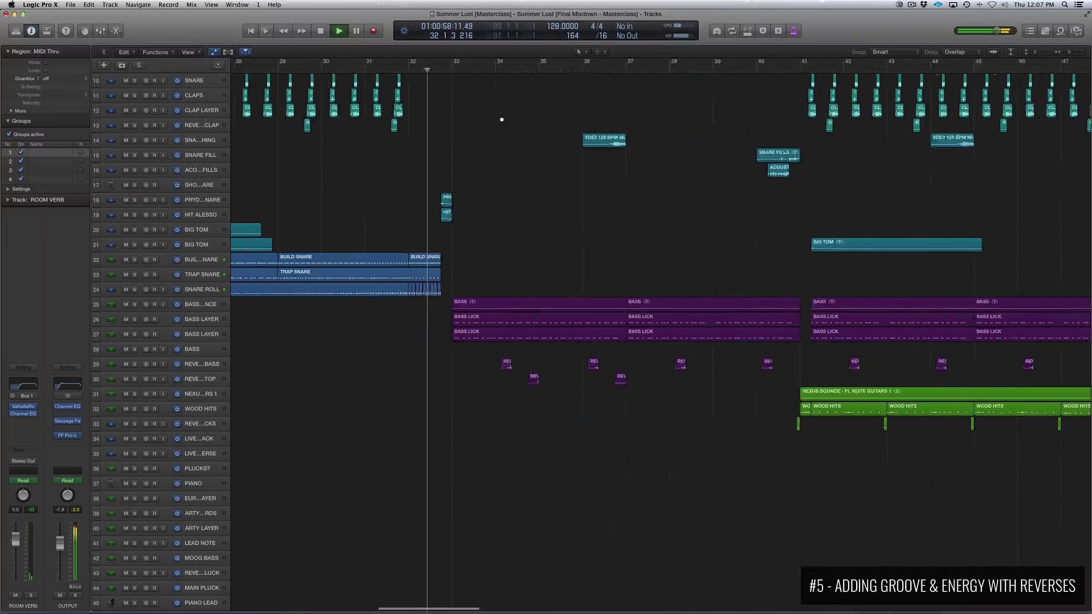
- Select the first BASS LAYER, REVERSE BASS and REVERSE TOP regions from bar 33, listen through to bar 38 and stop playback
scroll(502, 121, right, 3)
click(471, 302)
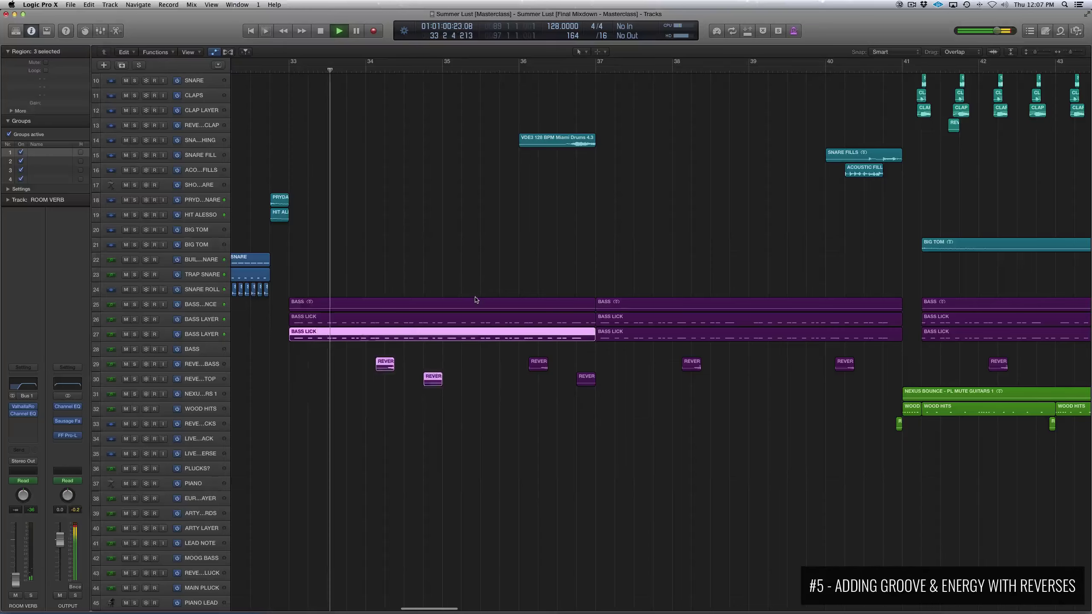
key(a)
key(z)
key(super+Right)
key(a)
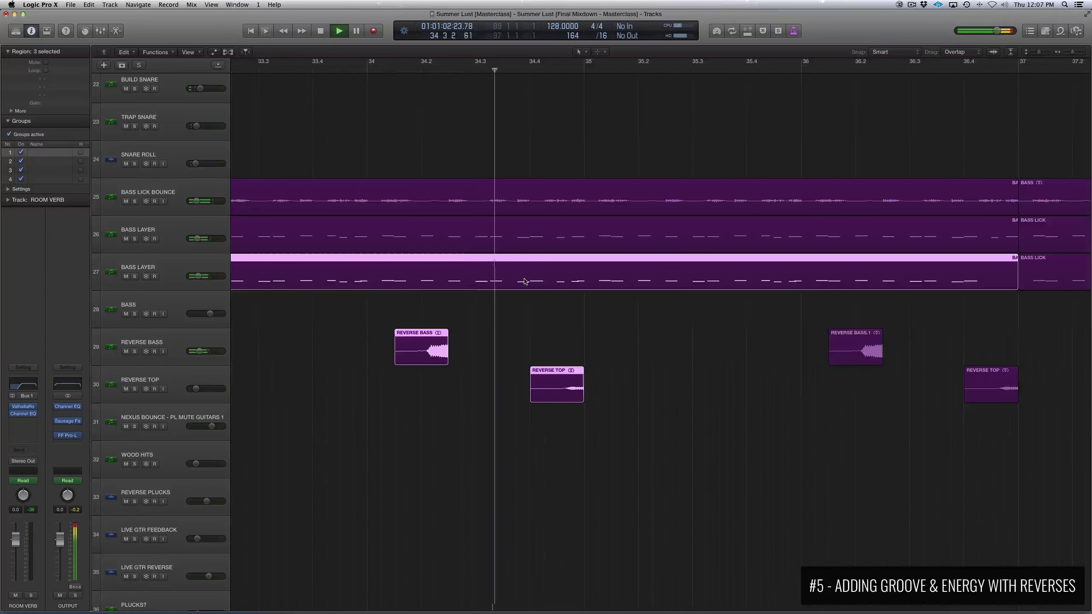
scroll(448, 271, right, 3)
scroll(447, 269, right, 3)
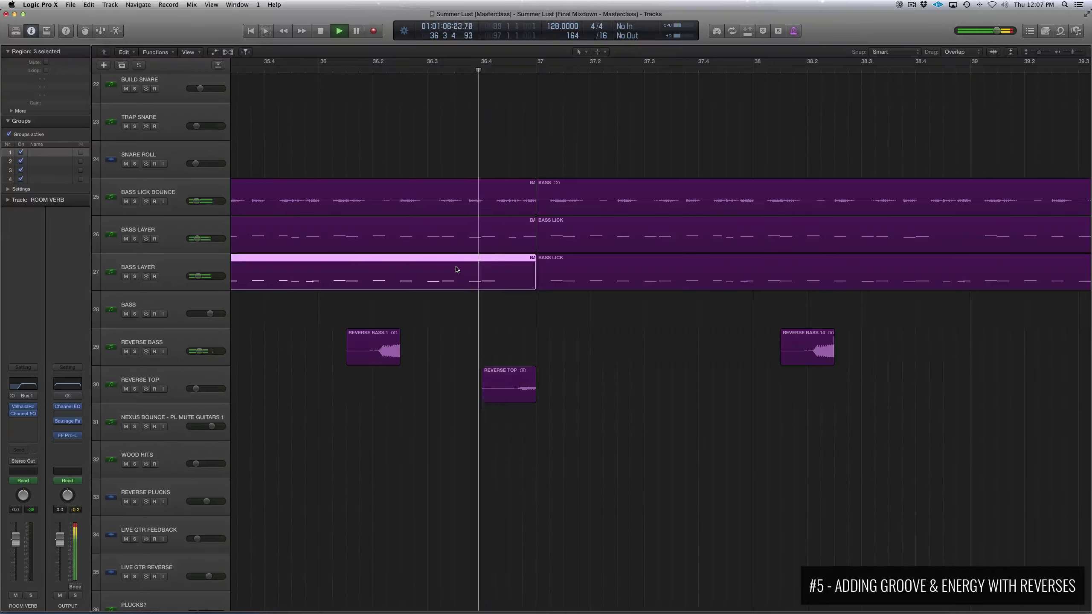
key(super+Left)
key(super+Left)
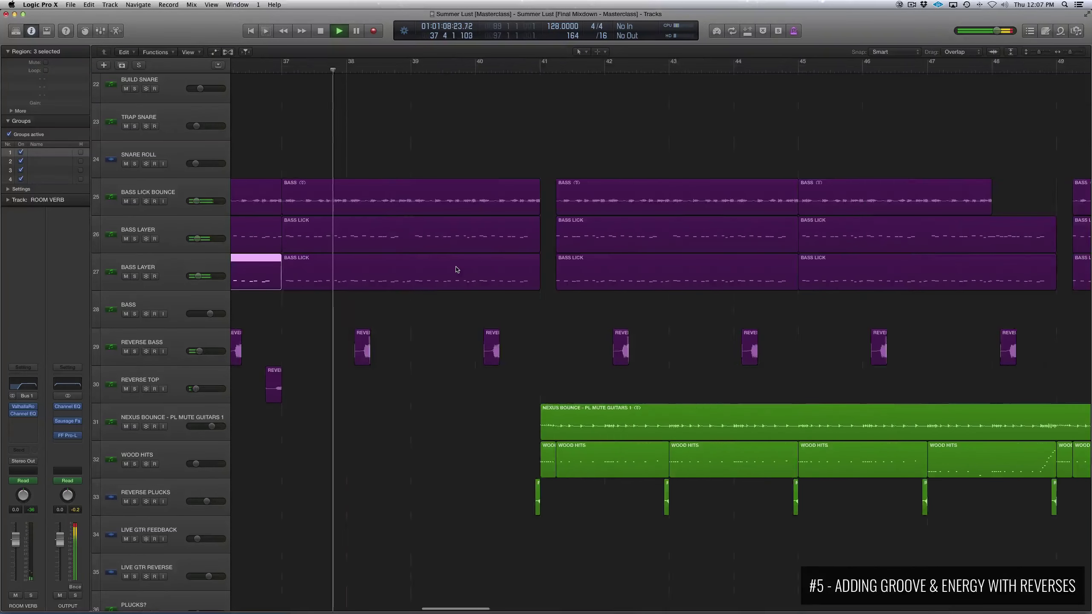
key(super+Up)
key(space)
- Select the REVERSE BASS and REVERSE TOP regions in bars 34–40, then the bass regions in bars 33–41
key(super+Left)
key(super+Left)
key(super+Left)
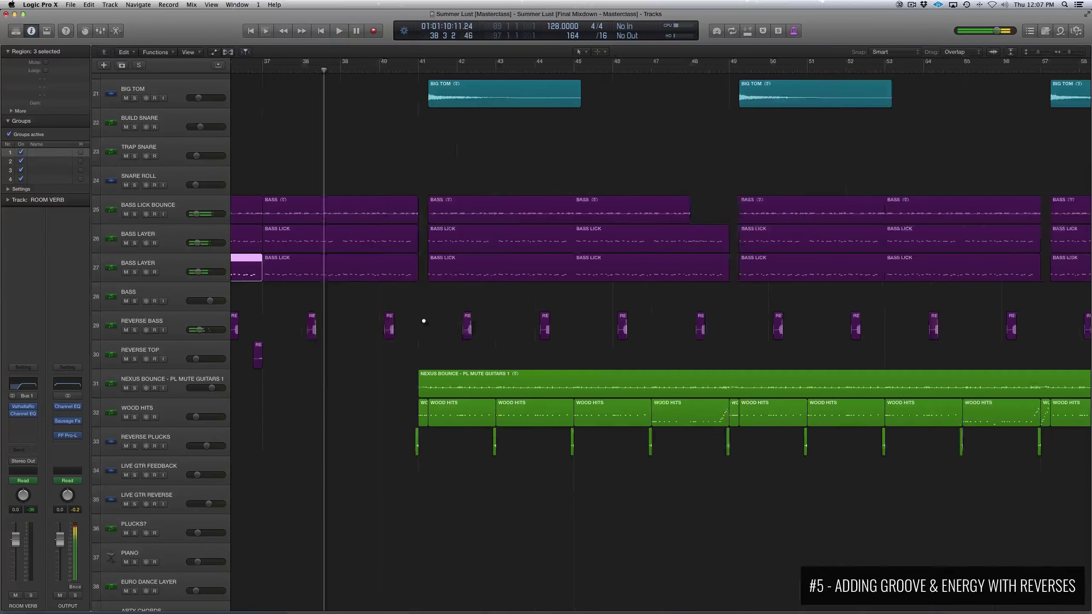
drag(365, 344, 527, 337)
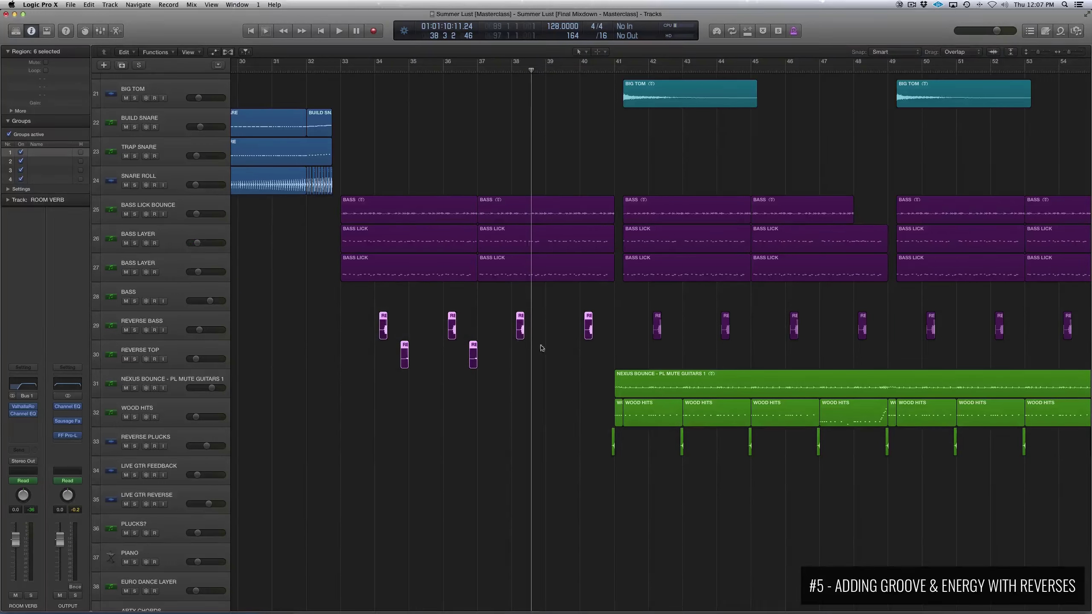
drag(522, 296, 383, 225)
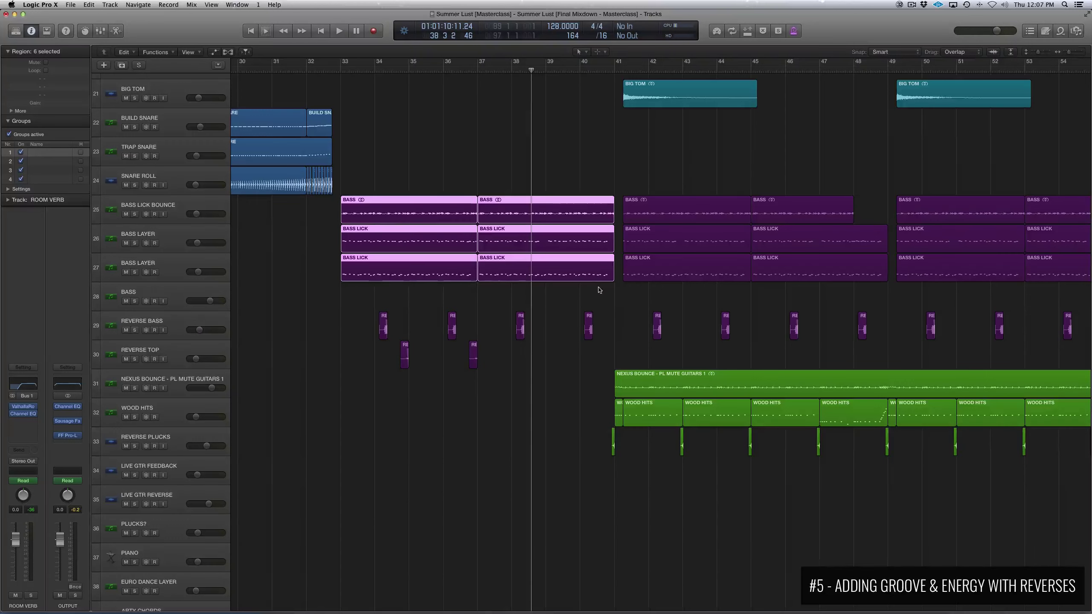
- Select the NEXUS BOUNCE mute guitar, WOOD HITS and REVERSE PLUCKS regions that begin around bar 41
scroll(601, 290, right, 5)
scroll(334, 426, left, 2)
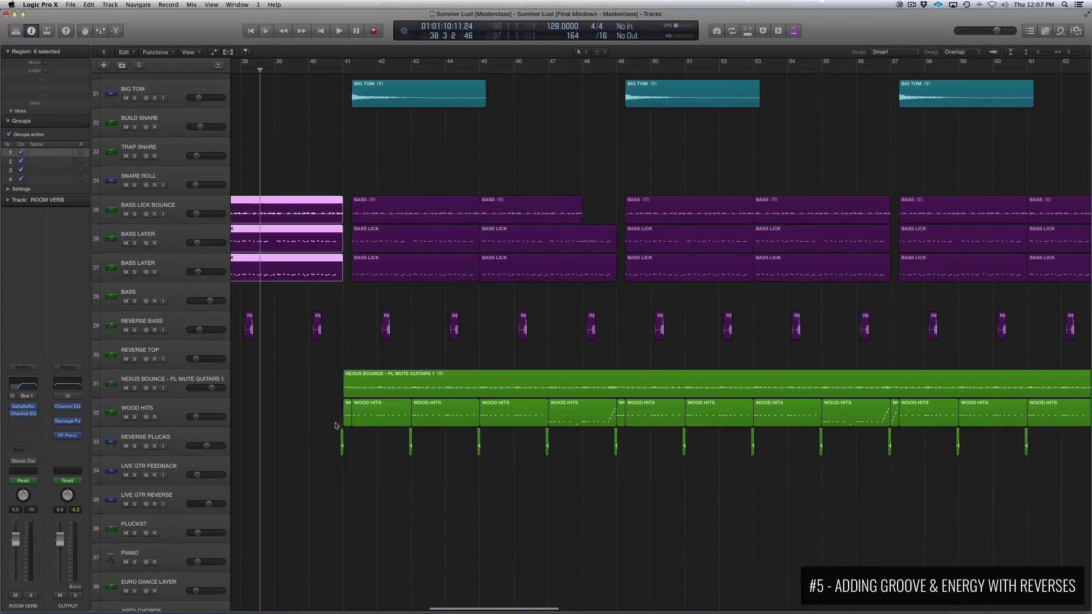
drag(380, 446, 545, 387)
scroll(435, 335, up, 3)
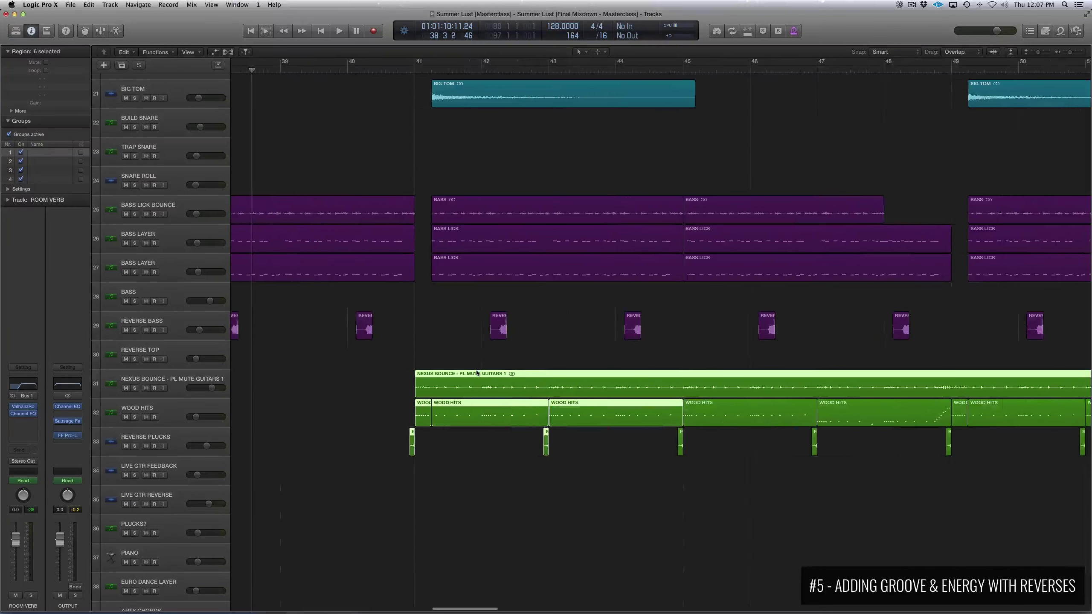
click(434, 335)
drag(375, 372, 488, 439)
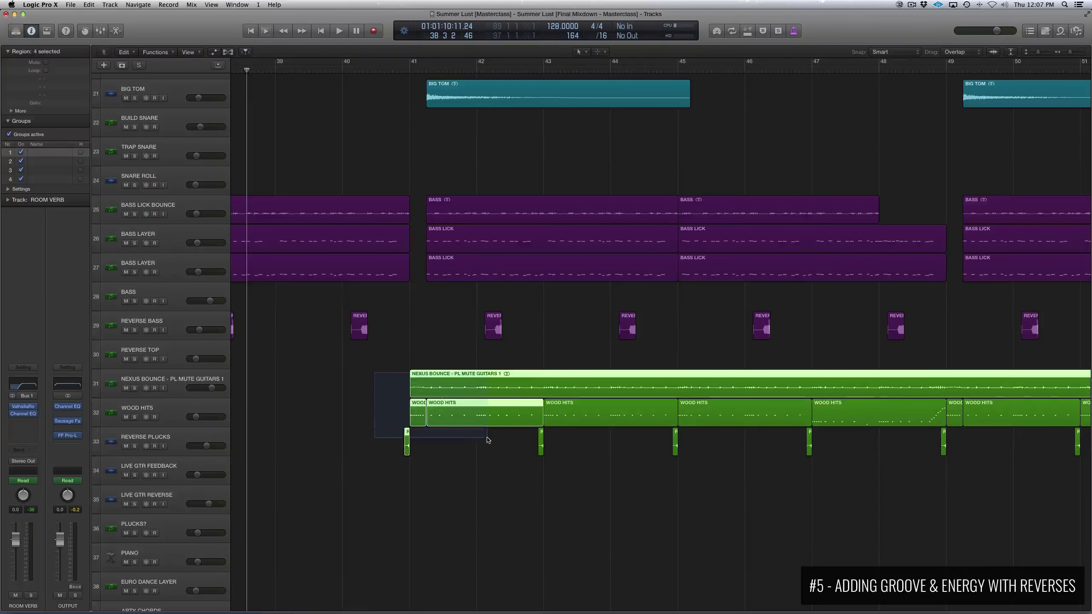
- Solo the NEXUS BOUNCE, WOOD HITS and REVERSE PLUCKS tracks and play them from about bar 40 beat 3
drag(135, 446, 135, 388)
click(445, 463)
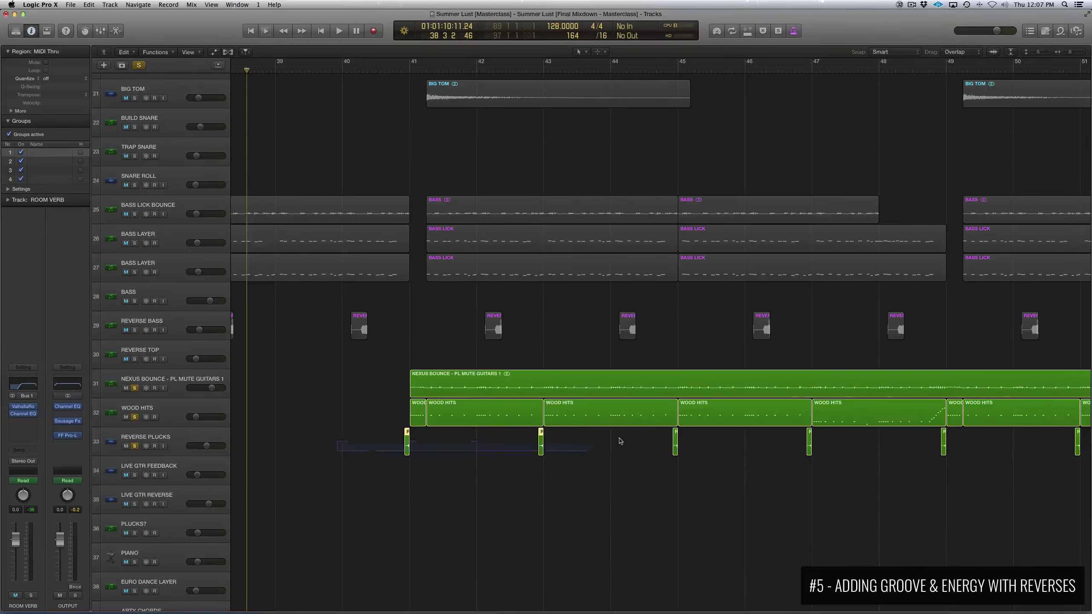
click(376, 69)
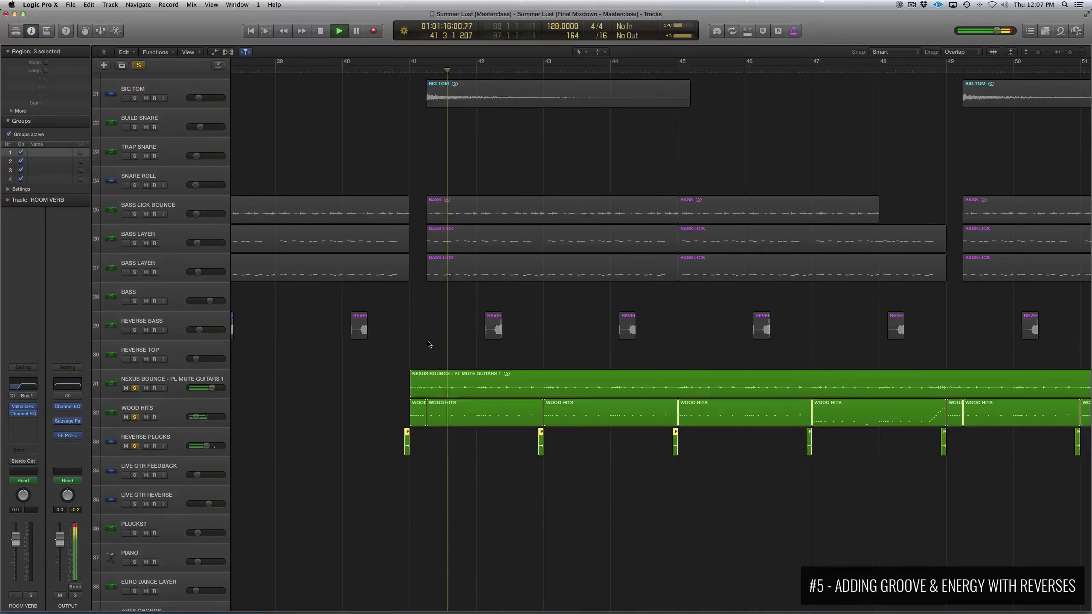
- Turn off the solos and play the full mix from just before bar 41 to bar 49 to hear the reversed plucks in context
click(135, 446)
click(391, 69)
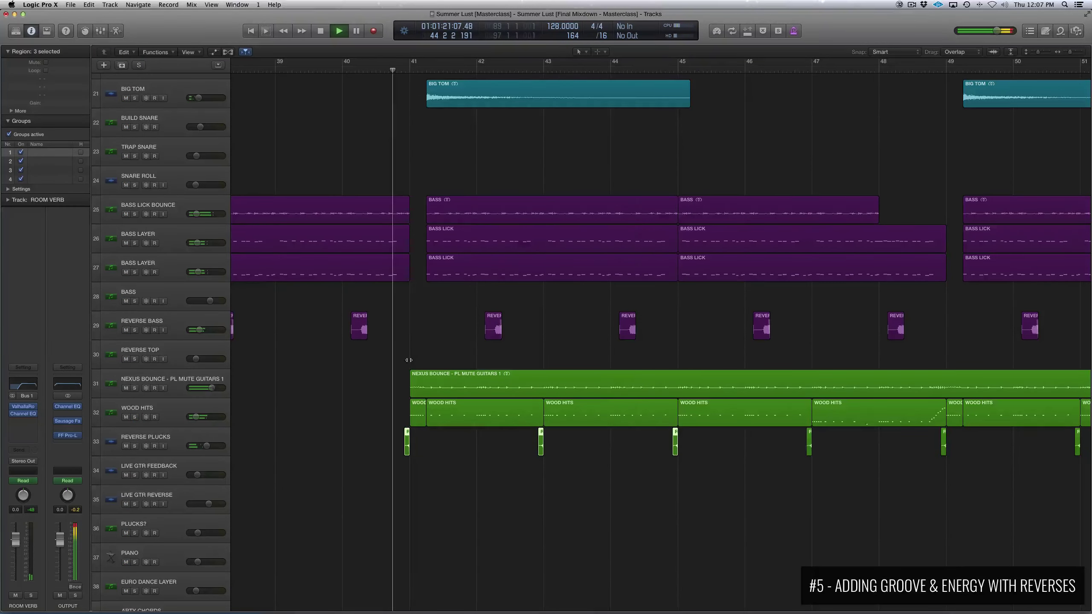
scroll(408, 360, up, 5)
scroll(411, 363, right, 6)
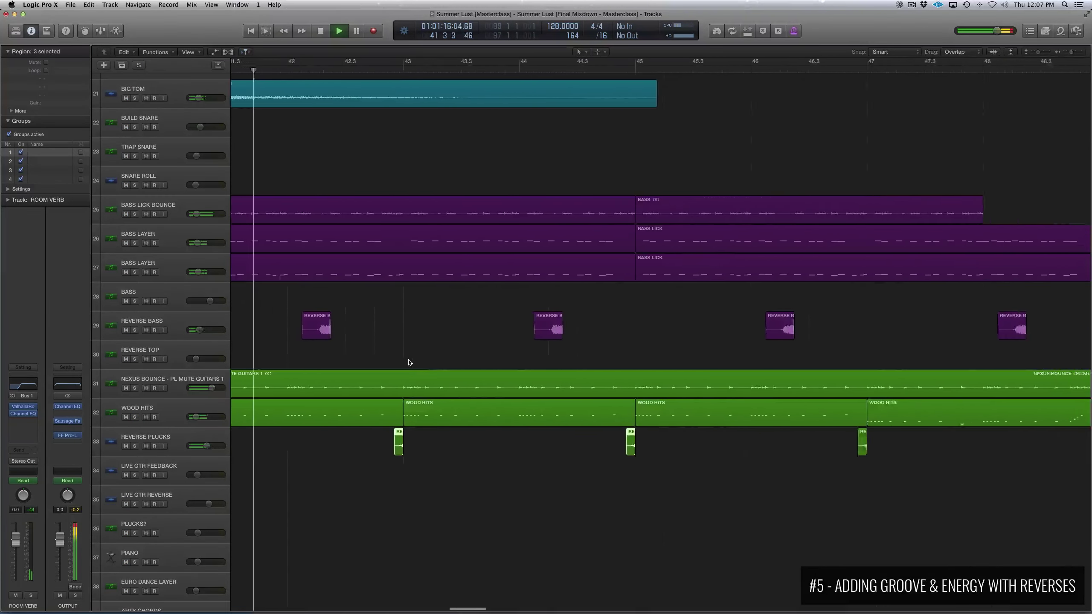
scroll(409, 362, down, 3)
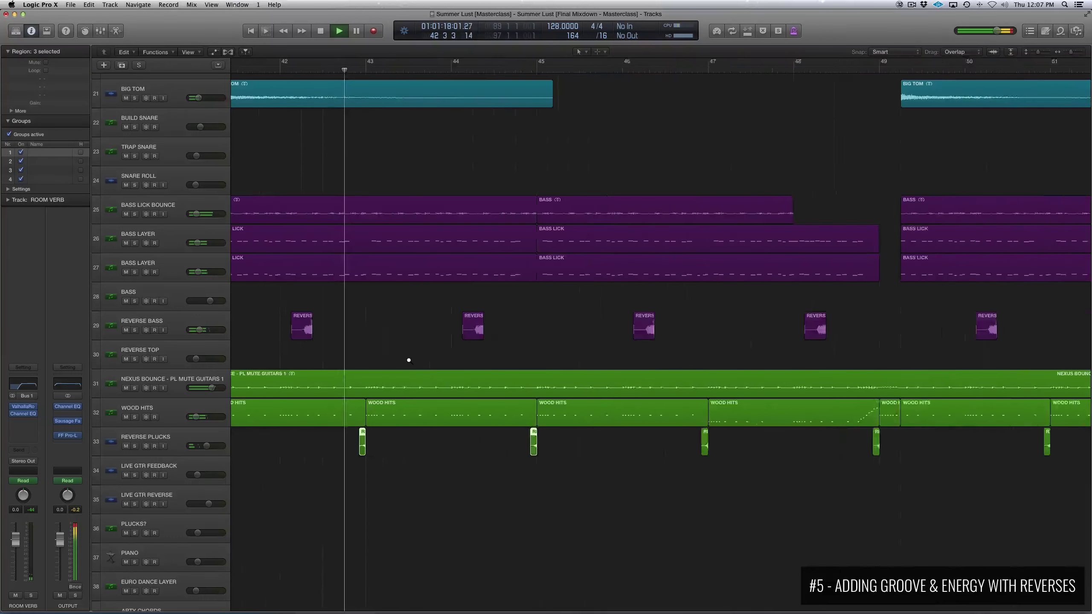
scroll(409, 360, down, 1)
scroll(409, 362, down, 3)
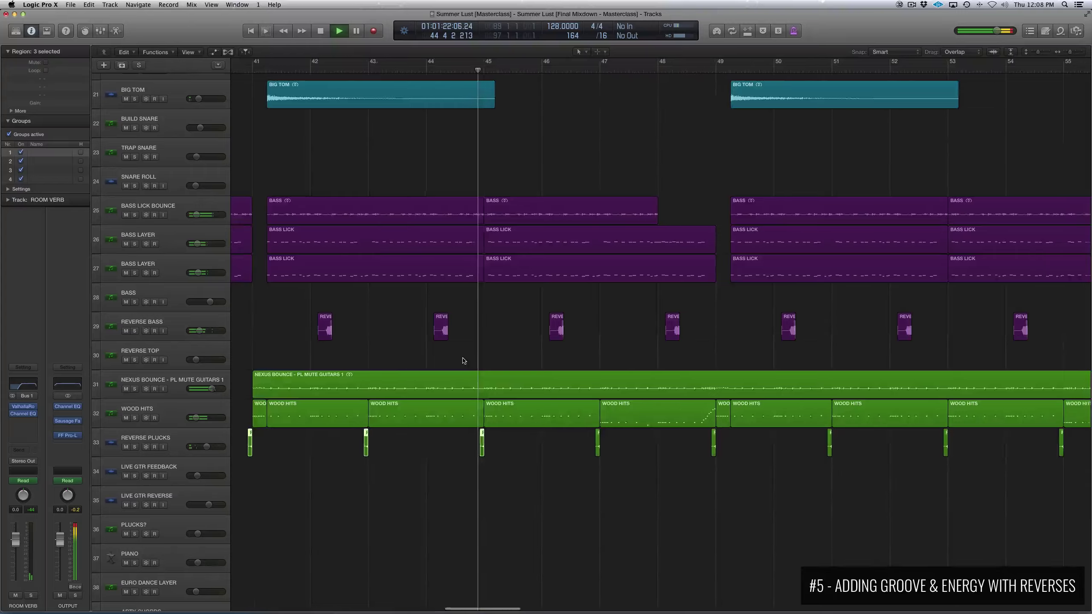
scroll(463, 359, right, 2)
scroll(463, 359, down, 2)
scroll(463, 360, left, 3)
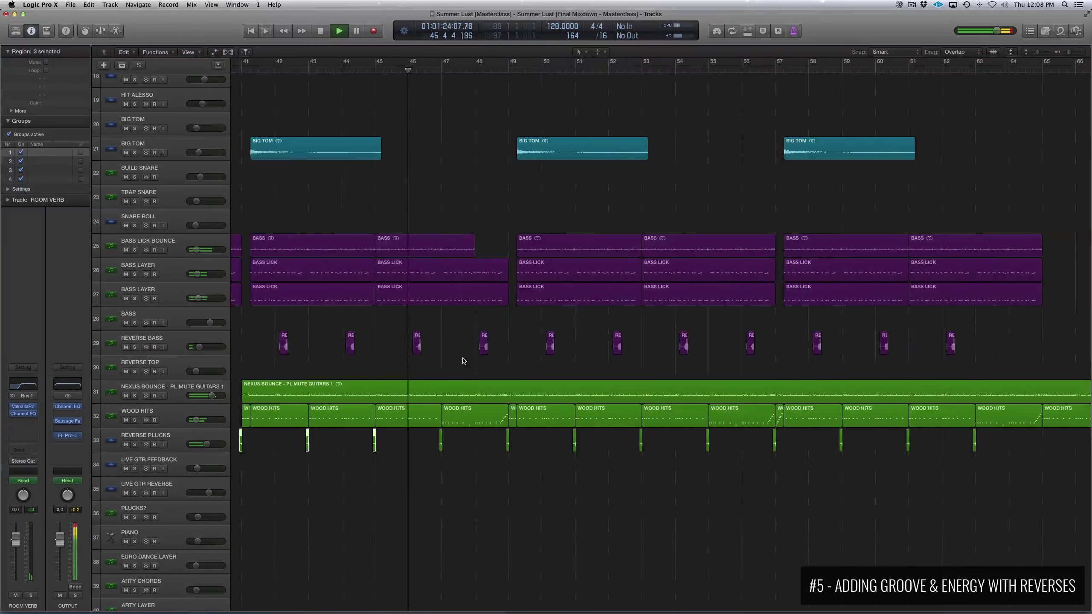
click(534, 343)
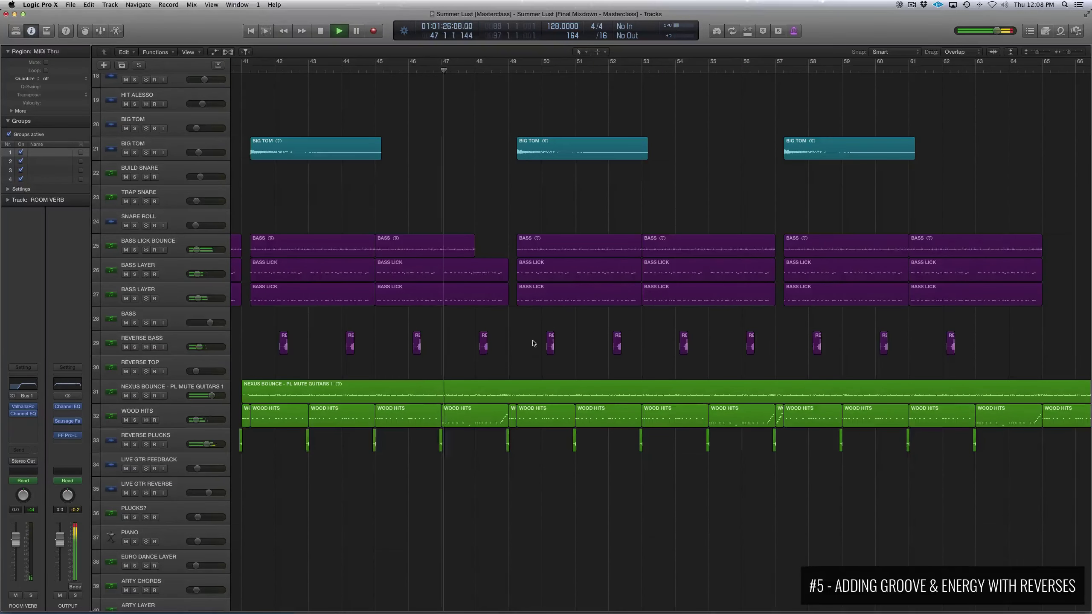
scroll(588, 338, up, 4)
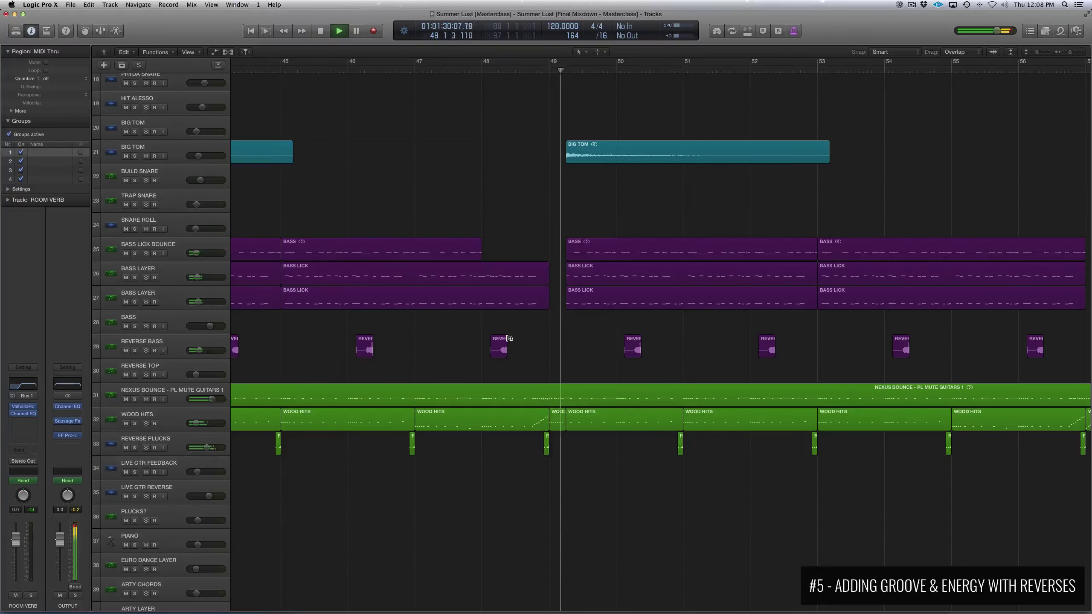
key(space)
- Select the REVERSE BASS regions in bars 40–48, then the REVERSE PLUCKS regions in bars 41–49
scroll(540, 340, down, 4)
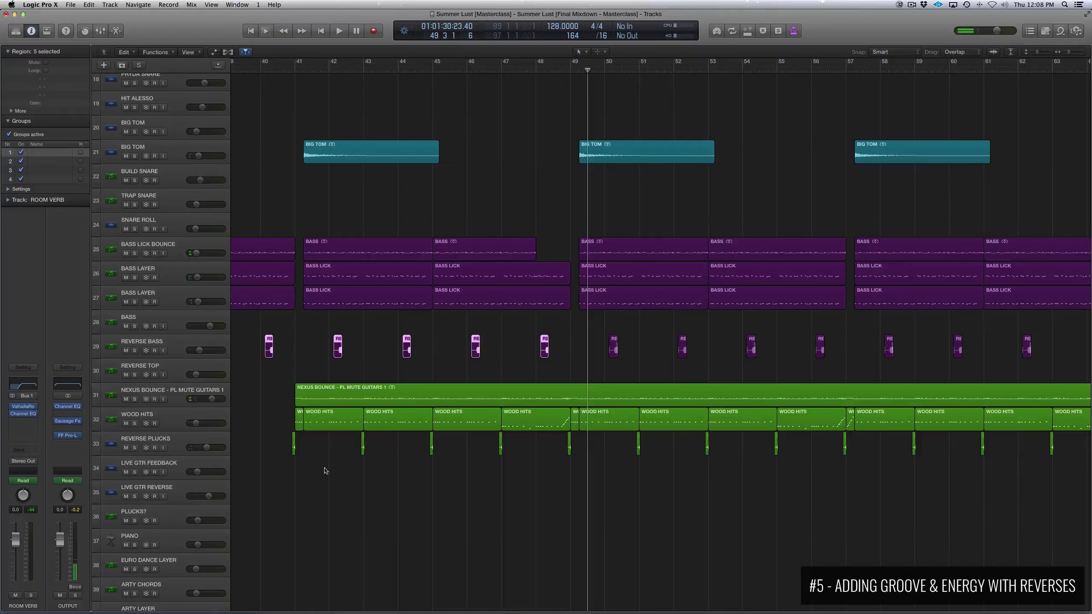
drag(277, 468, 597, 438)
scroll(597, 433, down, 2)
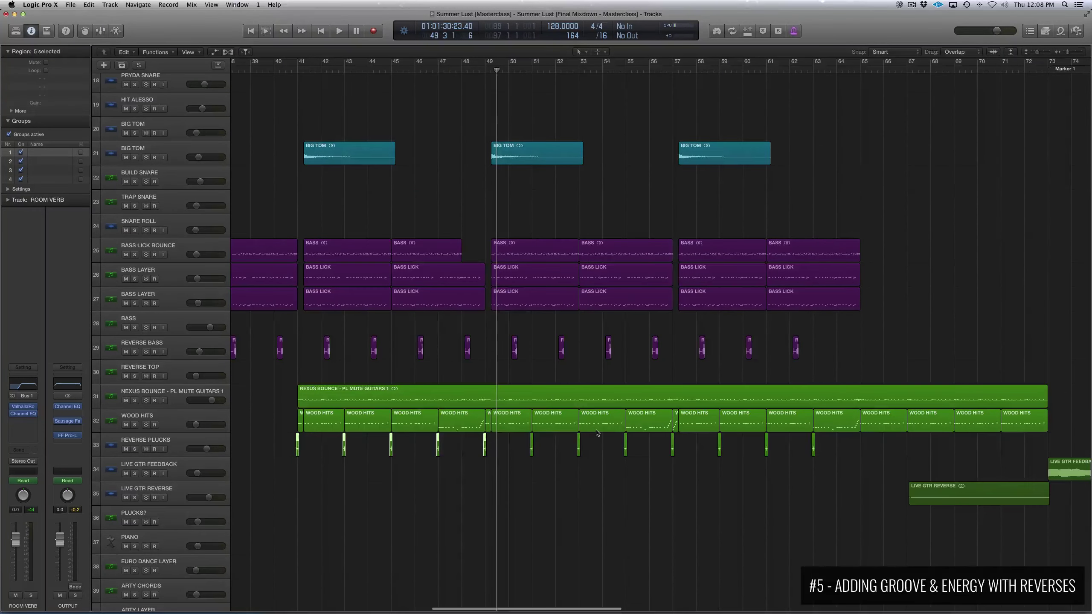
scroll(597, 433, down, 3)
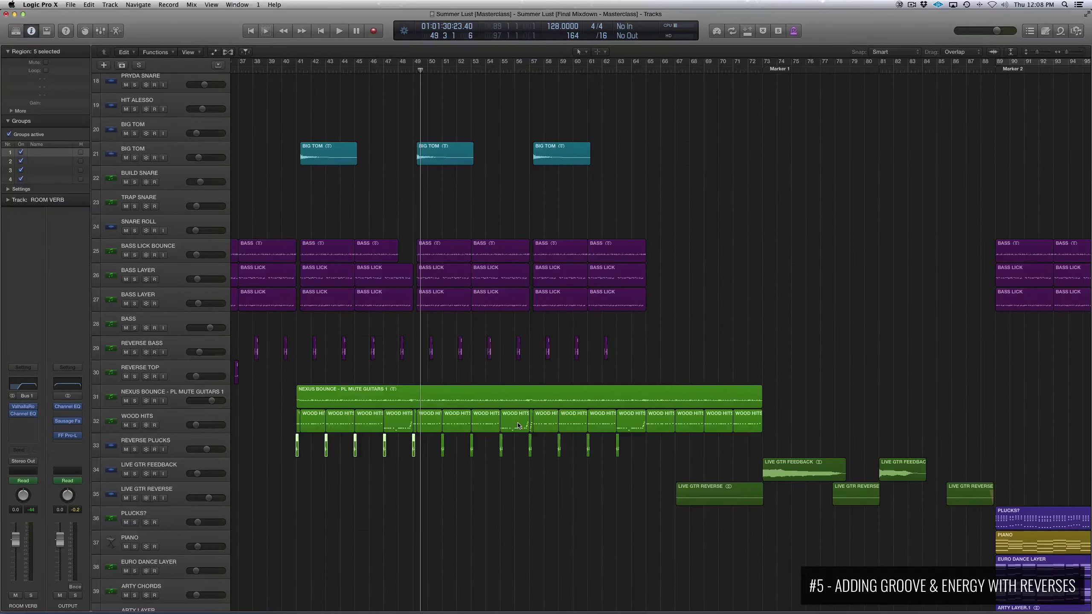
- Select the LIVE GTR REVERSE and LIVE GTR FEEDBACK regions that meet at bar 73
key(super+Up)
key(super+Up)
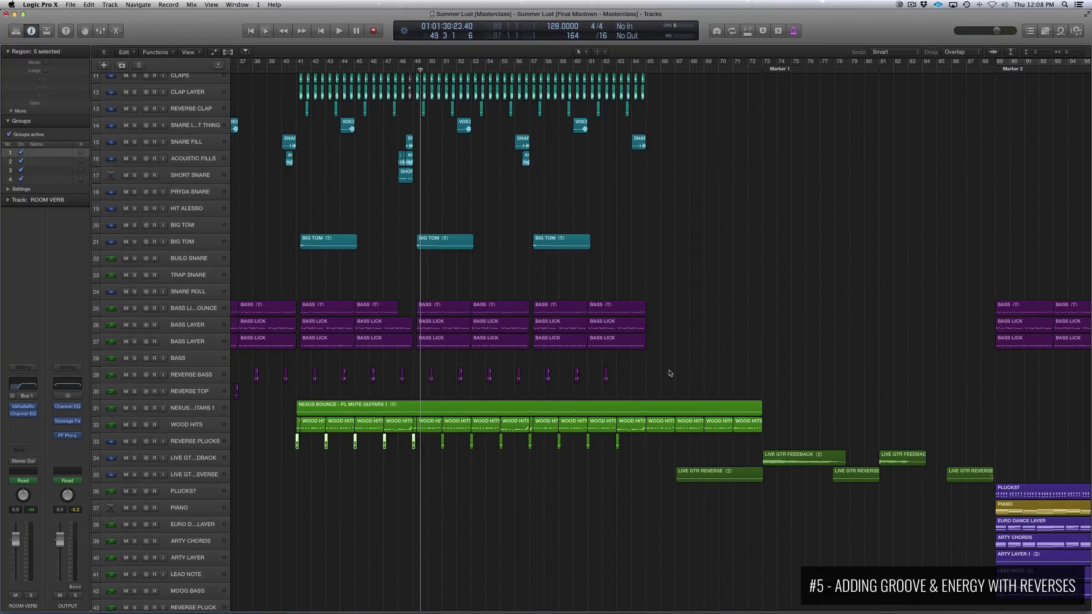
click(670, 374)
scroll(645, 362, right, 10)
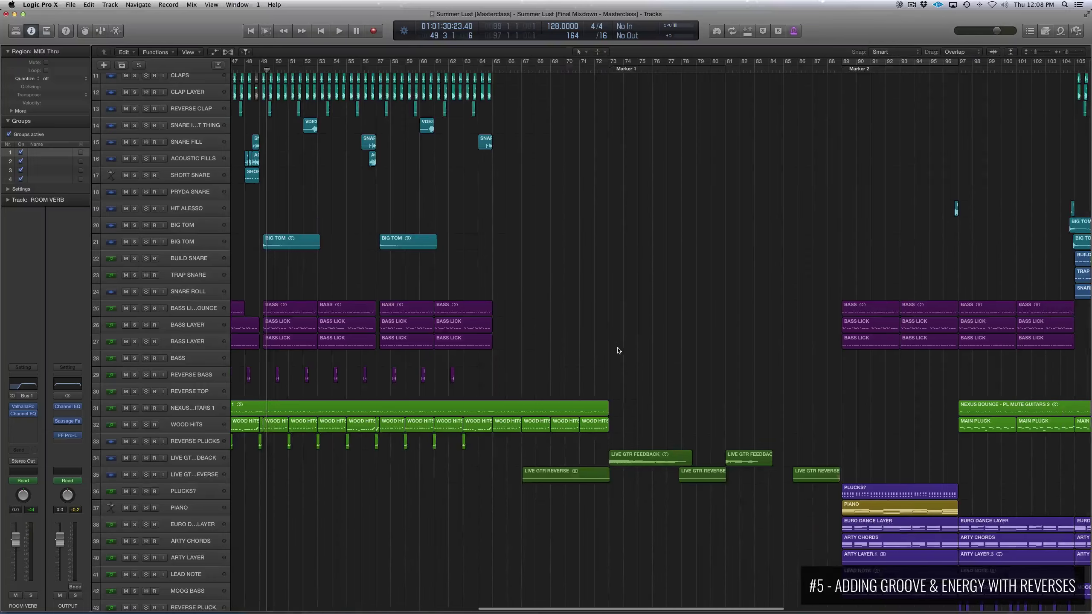
scroll(618, 351, down, 4)
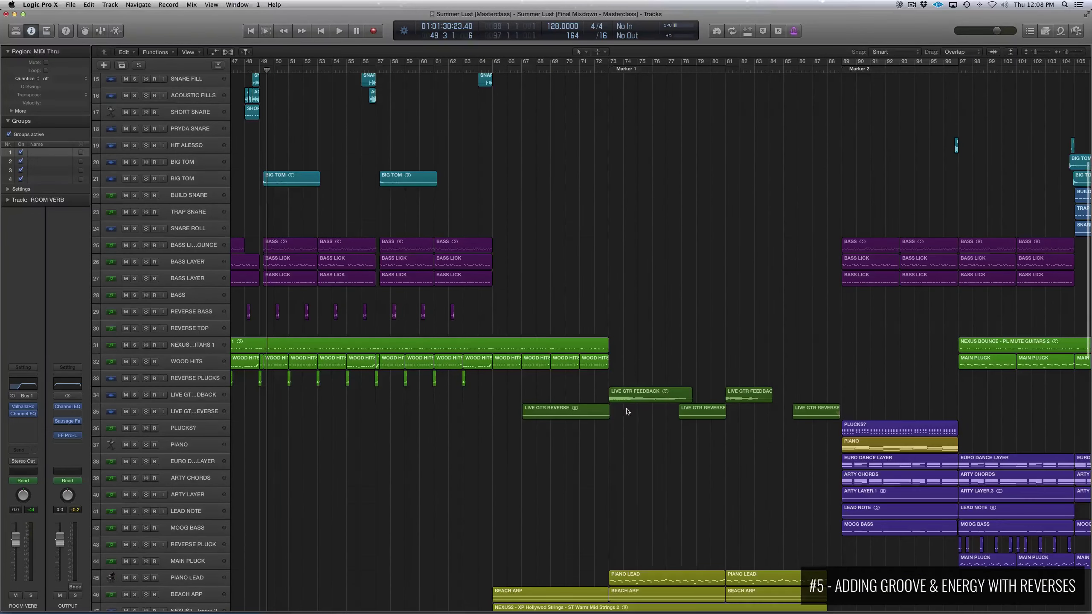
drag(626, 412, 602, 394)
key(z)
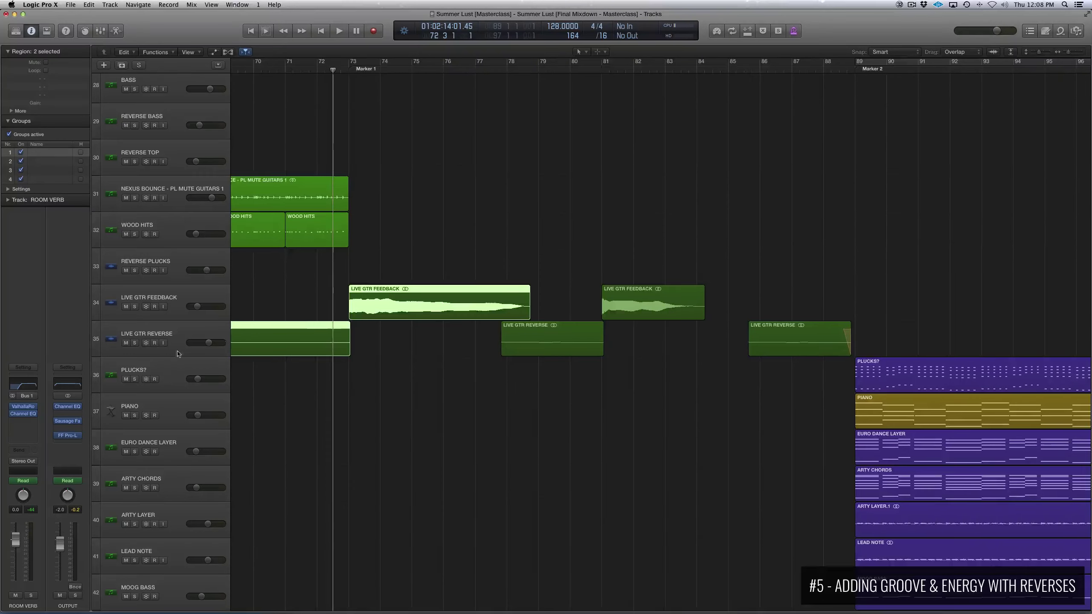
- Solo the LIVE GTR REVERSE and LIVE GTR FEEDBACK tracks, play from bar 72 beat 3 into bar 73, and turn the solos off
scroll(236, 337, left, 5)
click(134, 343)
click(134, 306)
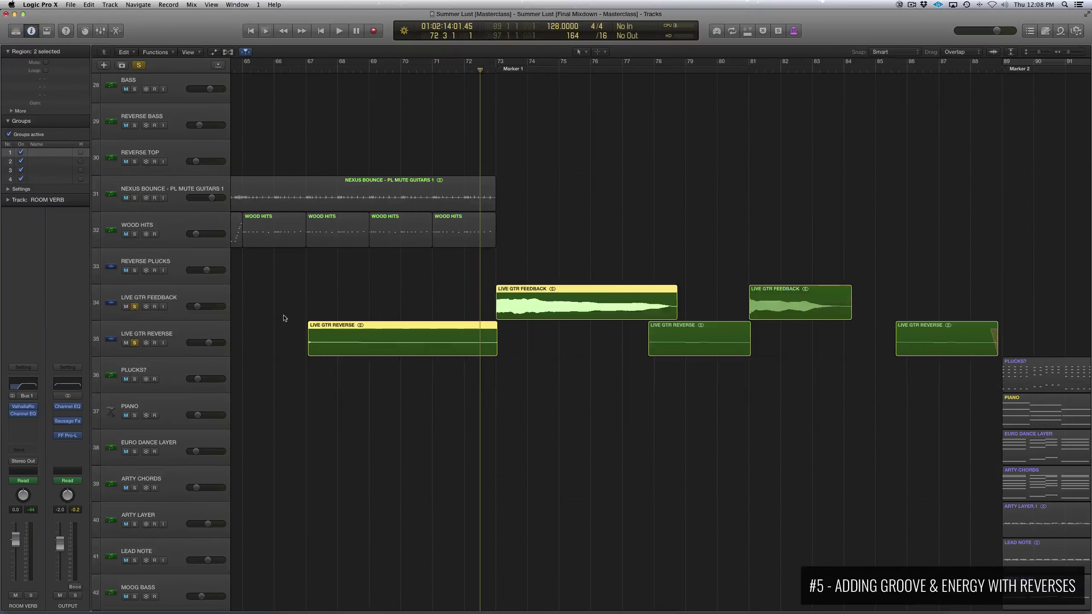
key(space)
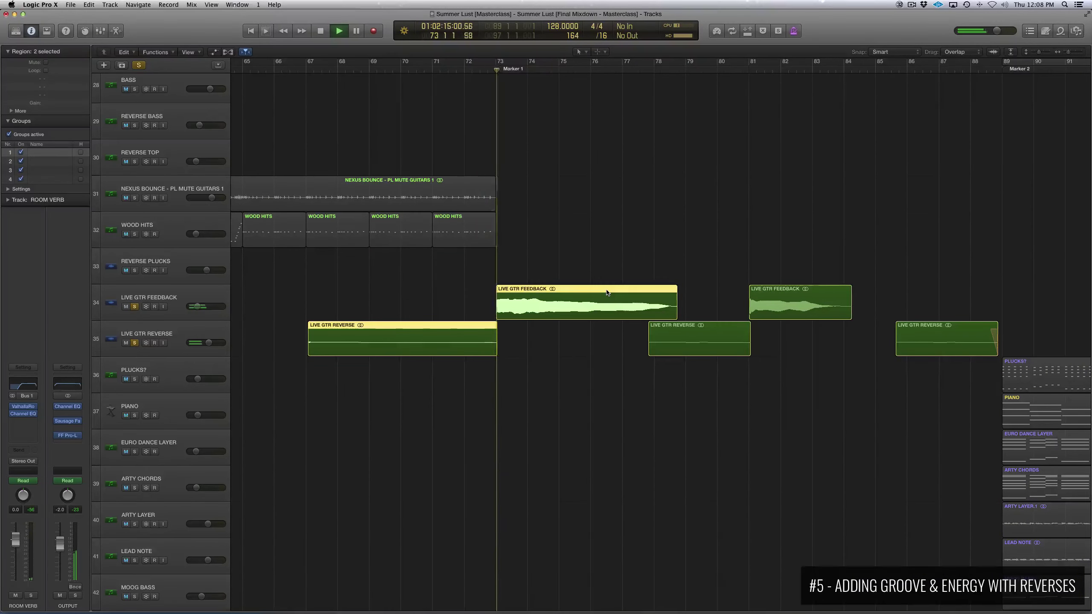
key(space)
key(s)
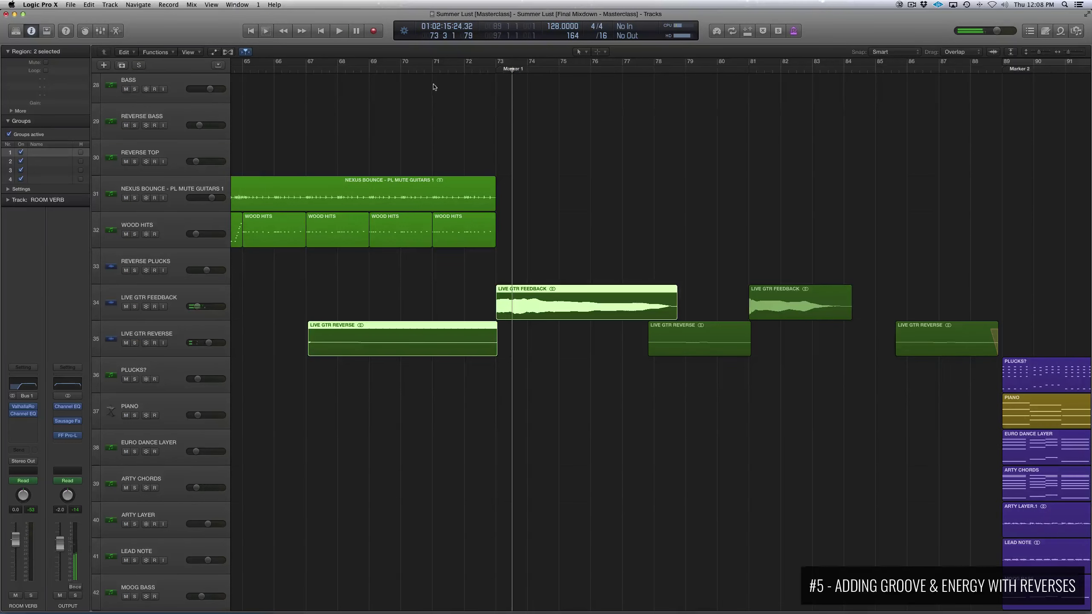
- Play the full mix from bar 71 to hear the reversed guitar lead into the guitar feedback at bar 73
click(432, 70)
key(space)
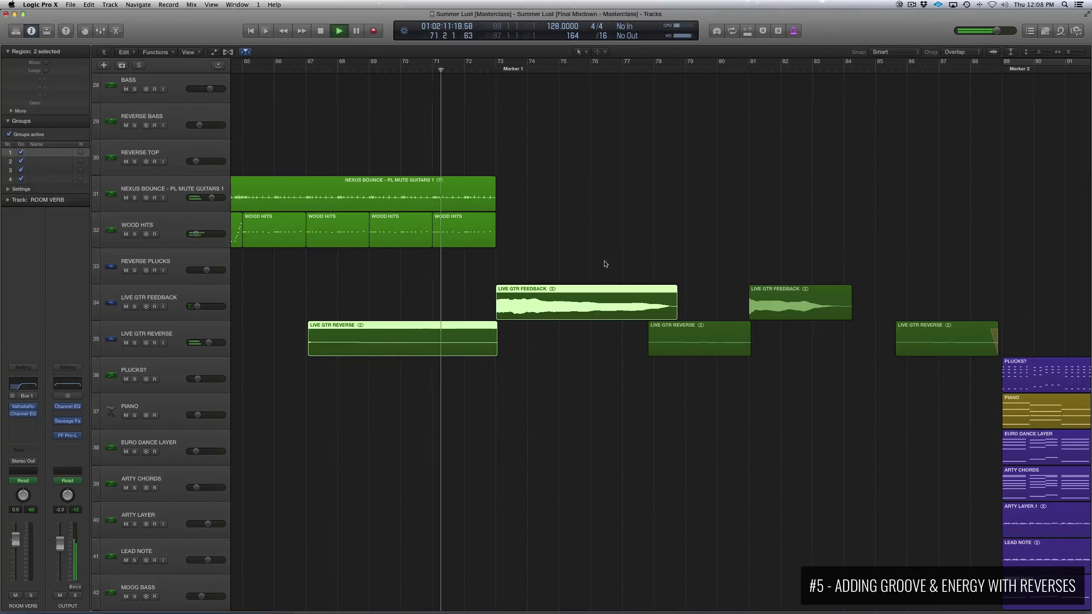
scroll(617, 255, down, 3)
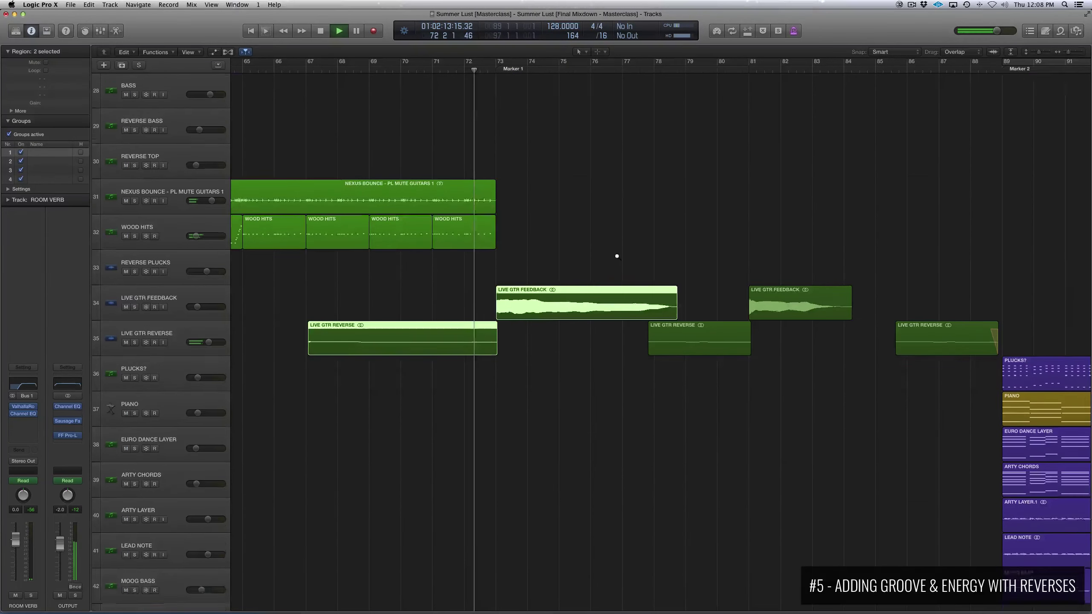
scroll(556, 254, right, 10)
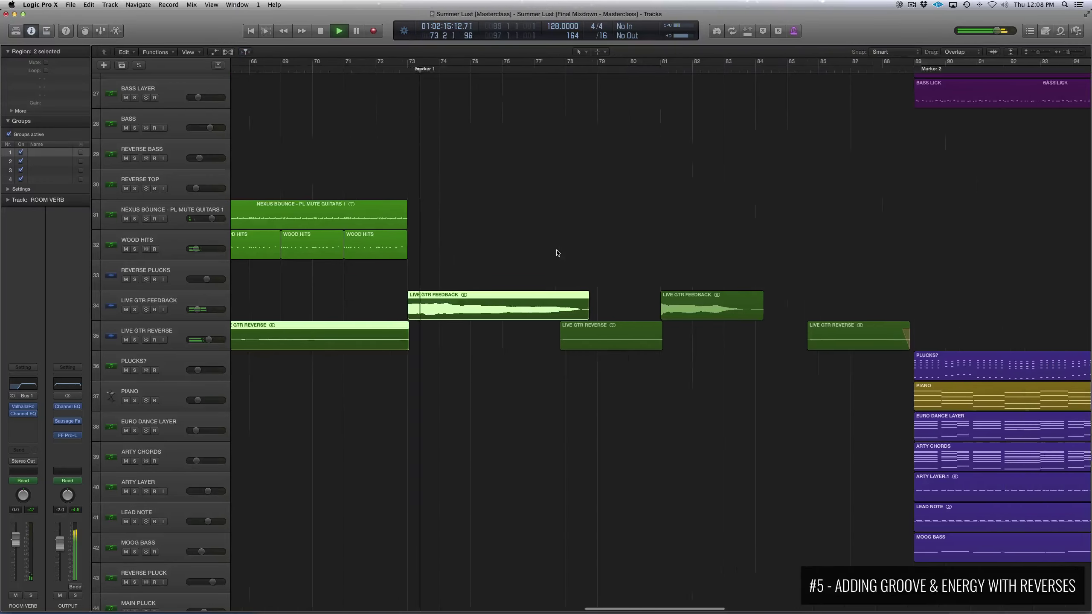
- Look over the arrangement from bar 73 to 145, select the NEXUS BOUNCE - PL MUTE GUITARS 2 region and stop playback at bar 77
scroll(557, 253, right, 3)
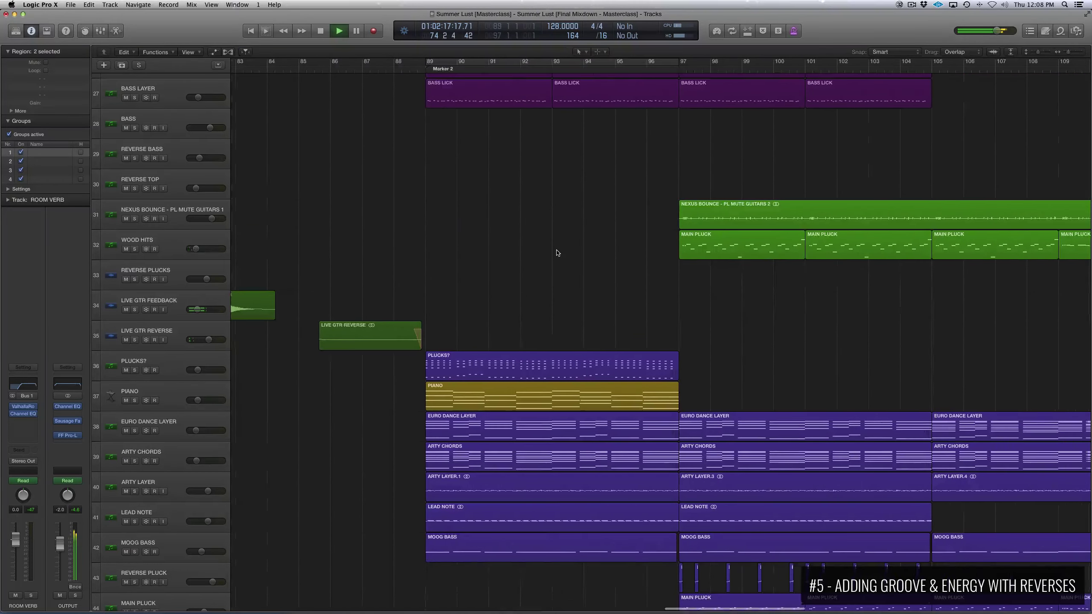
scroll(557, 253, left, 2)
key(super+Left)
key(super+Left)
scroll(557, 253, left, 5)
key(super+Up)
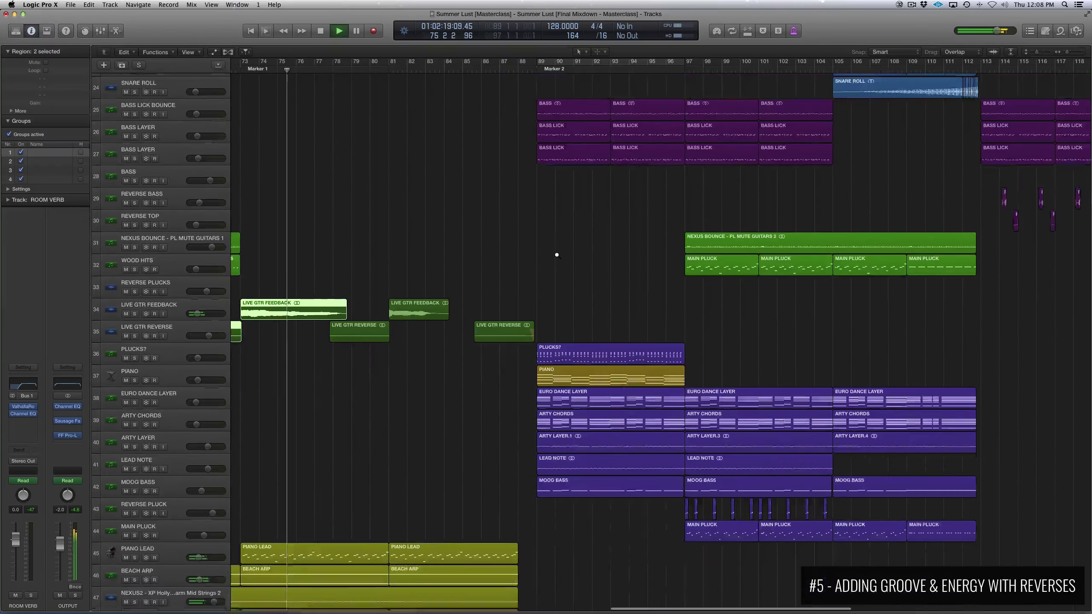
key(super+Left)
key(super+Left)
click(557, 254)
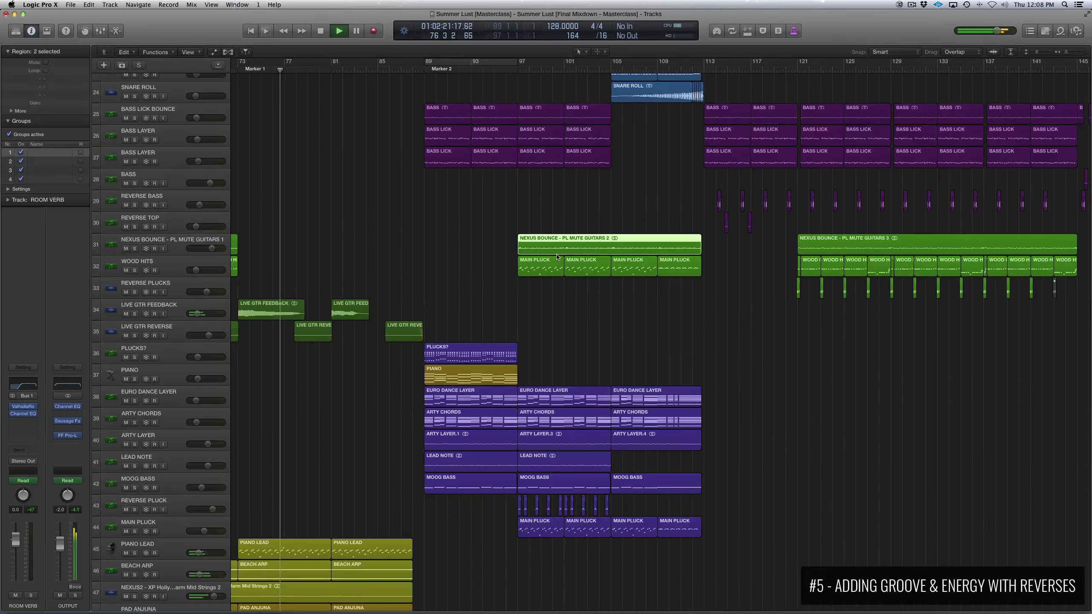
key(space)
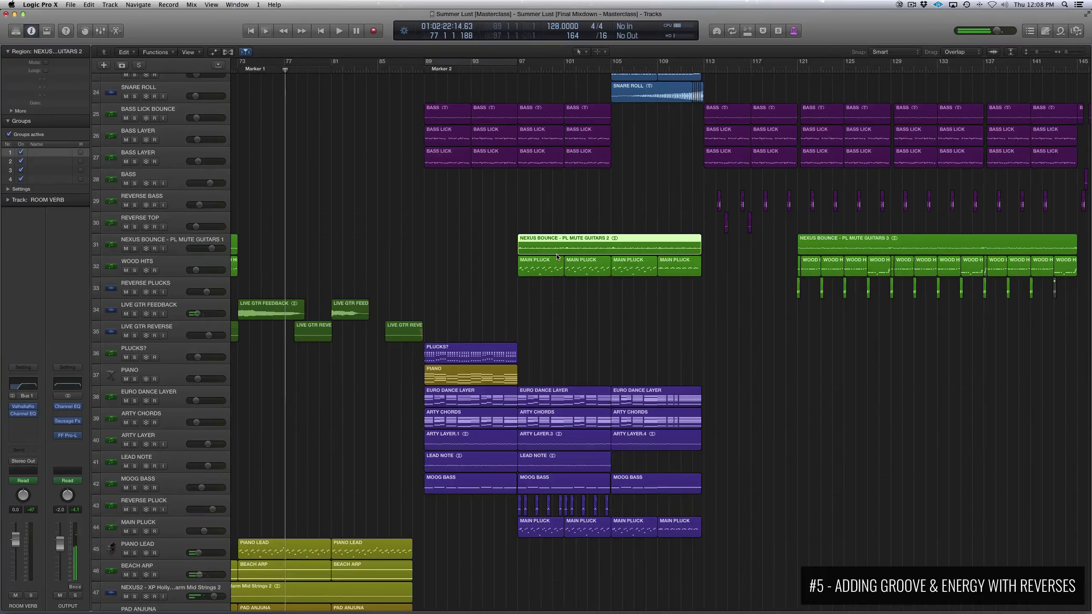